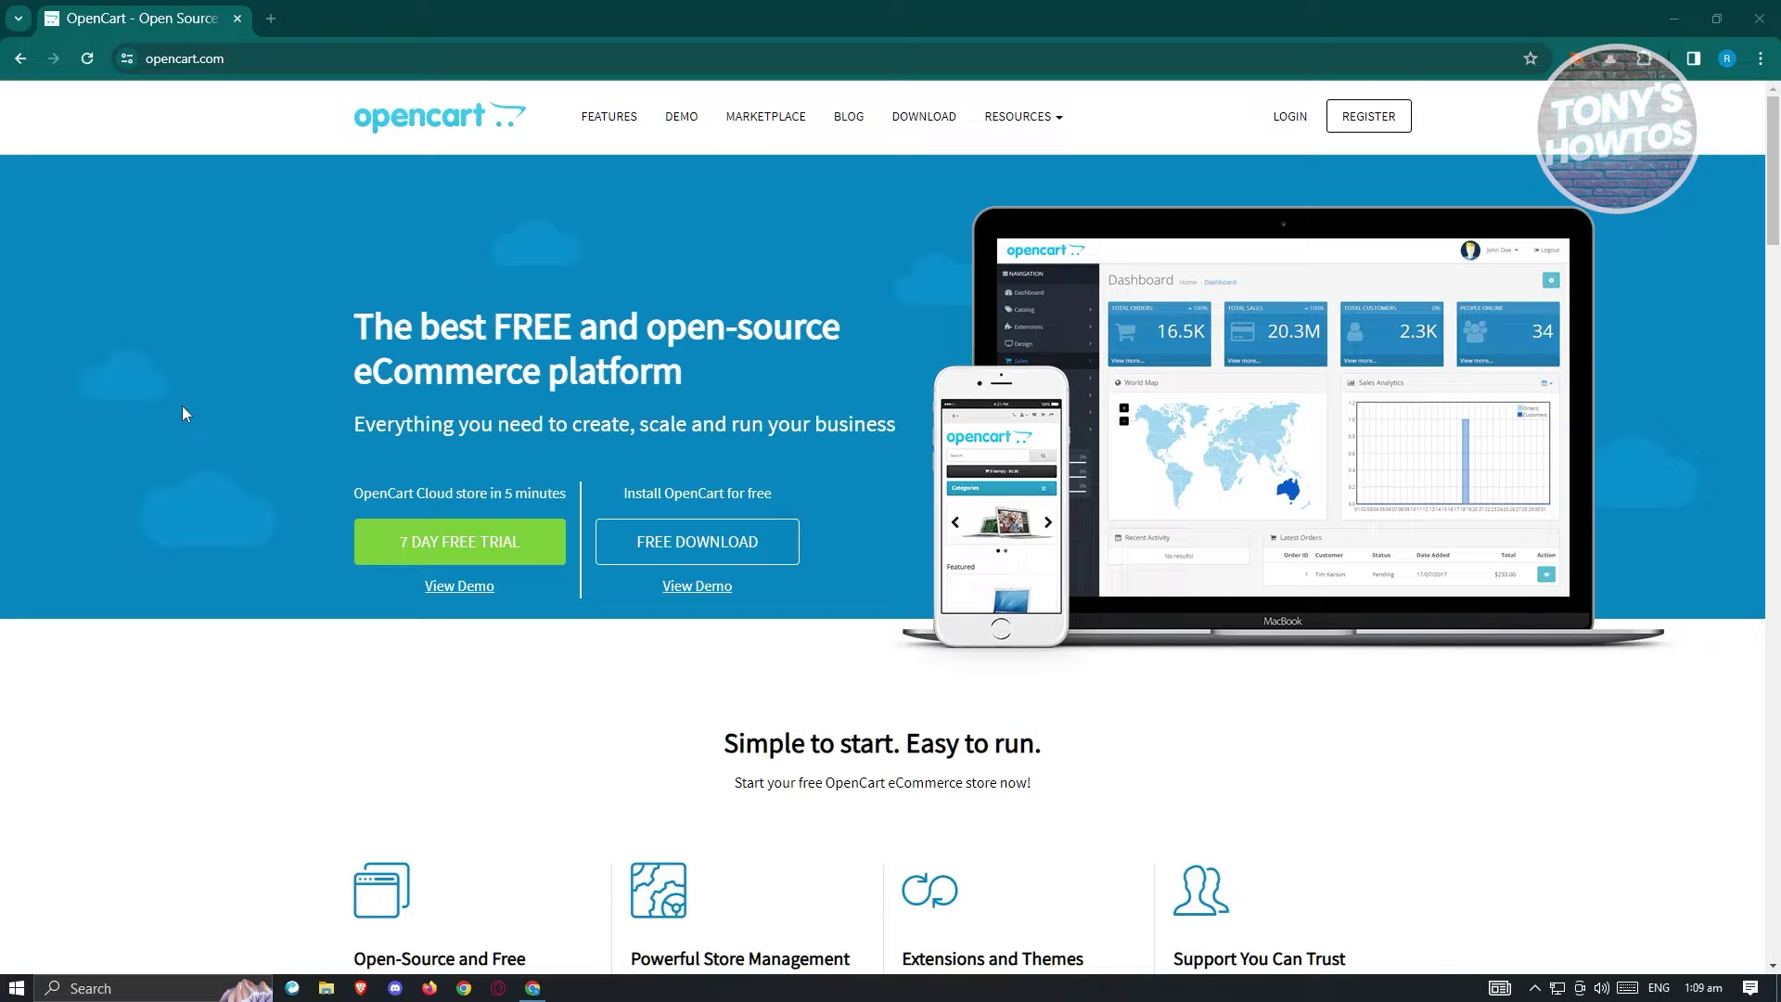
Fill in the OpenCart registration form, solve the captcha and submit it
{"action": "left_click", "coordinate": [1377, 126]}
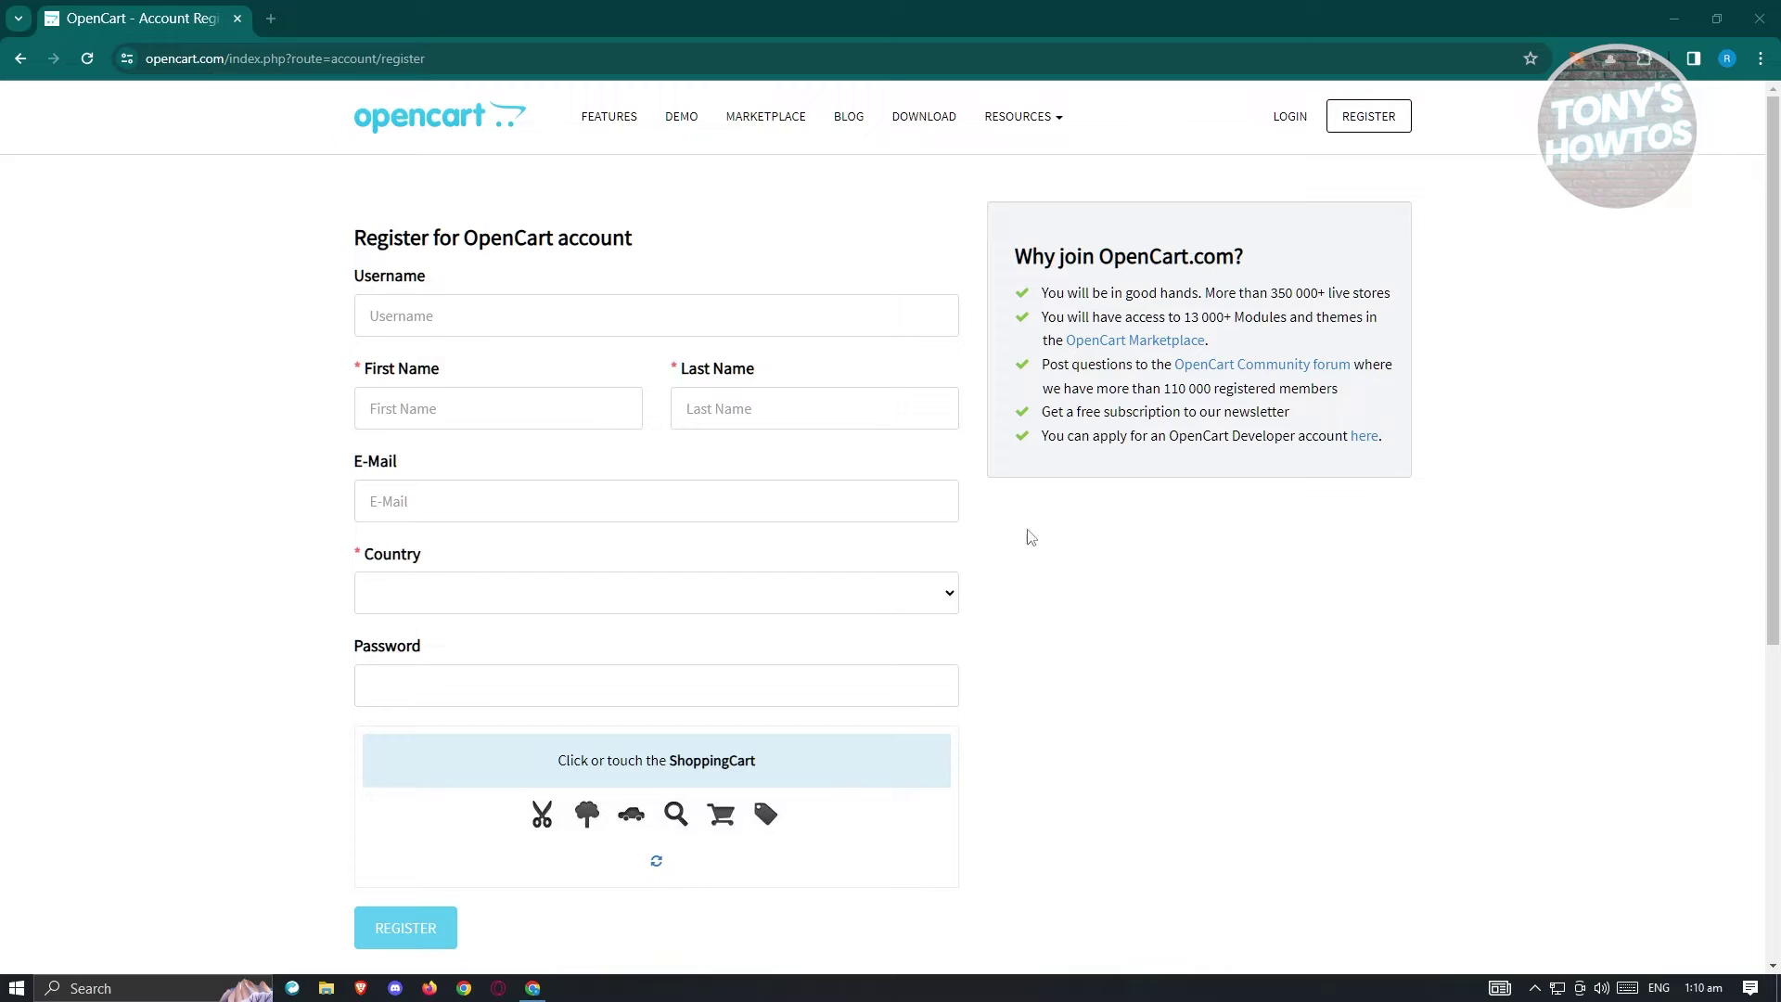
{"action": "scroll", "coordinate": [687, 691], "scroll_direction": "down", "scroll_amount": 1}
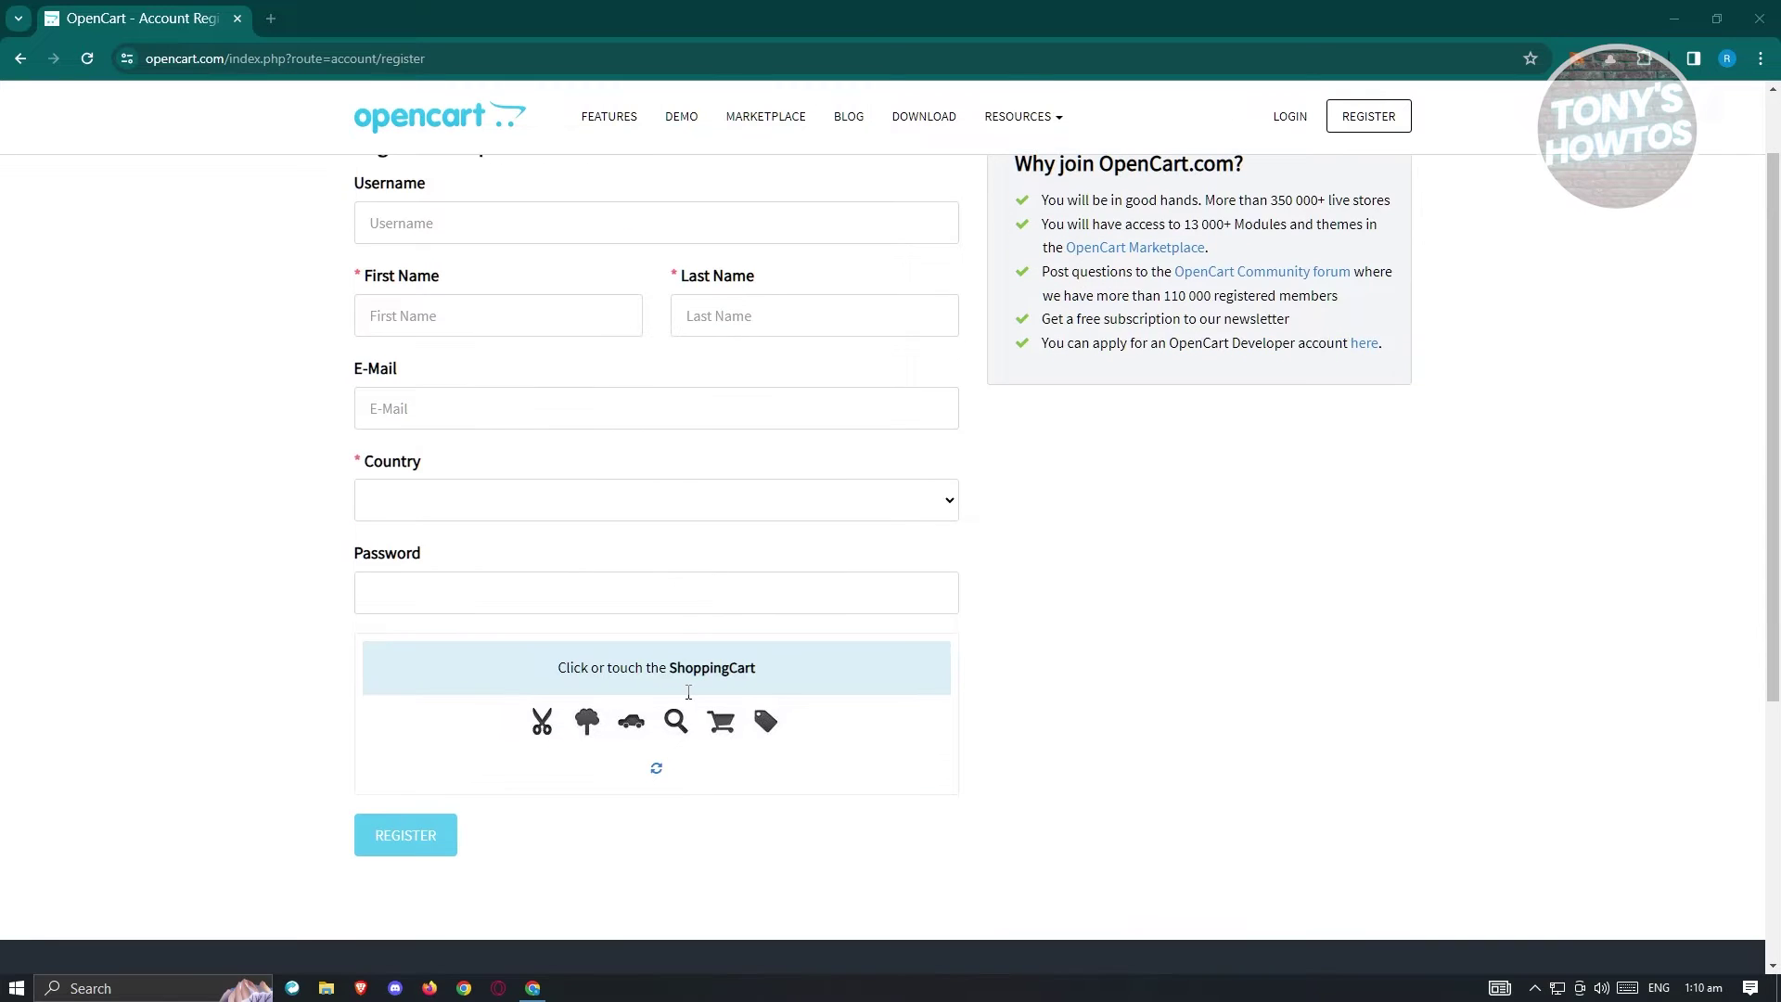
{"action": "scroll", "coordinate": [800, 633], "scroll_direction": "up", "scroll_amount": 1}
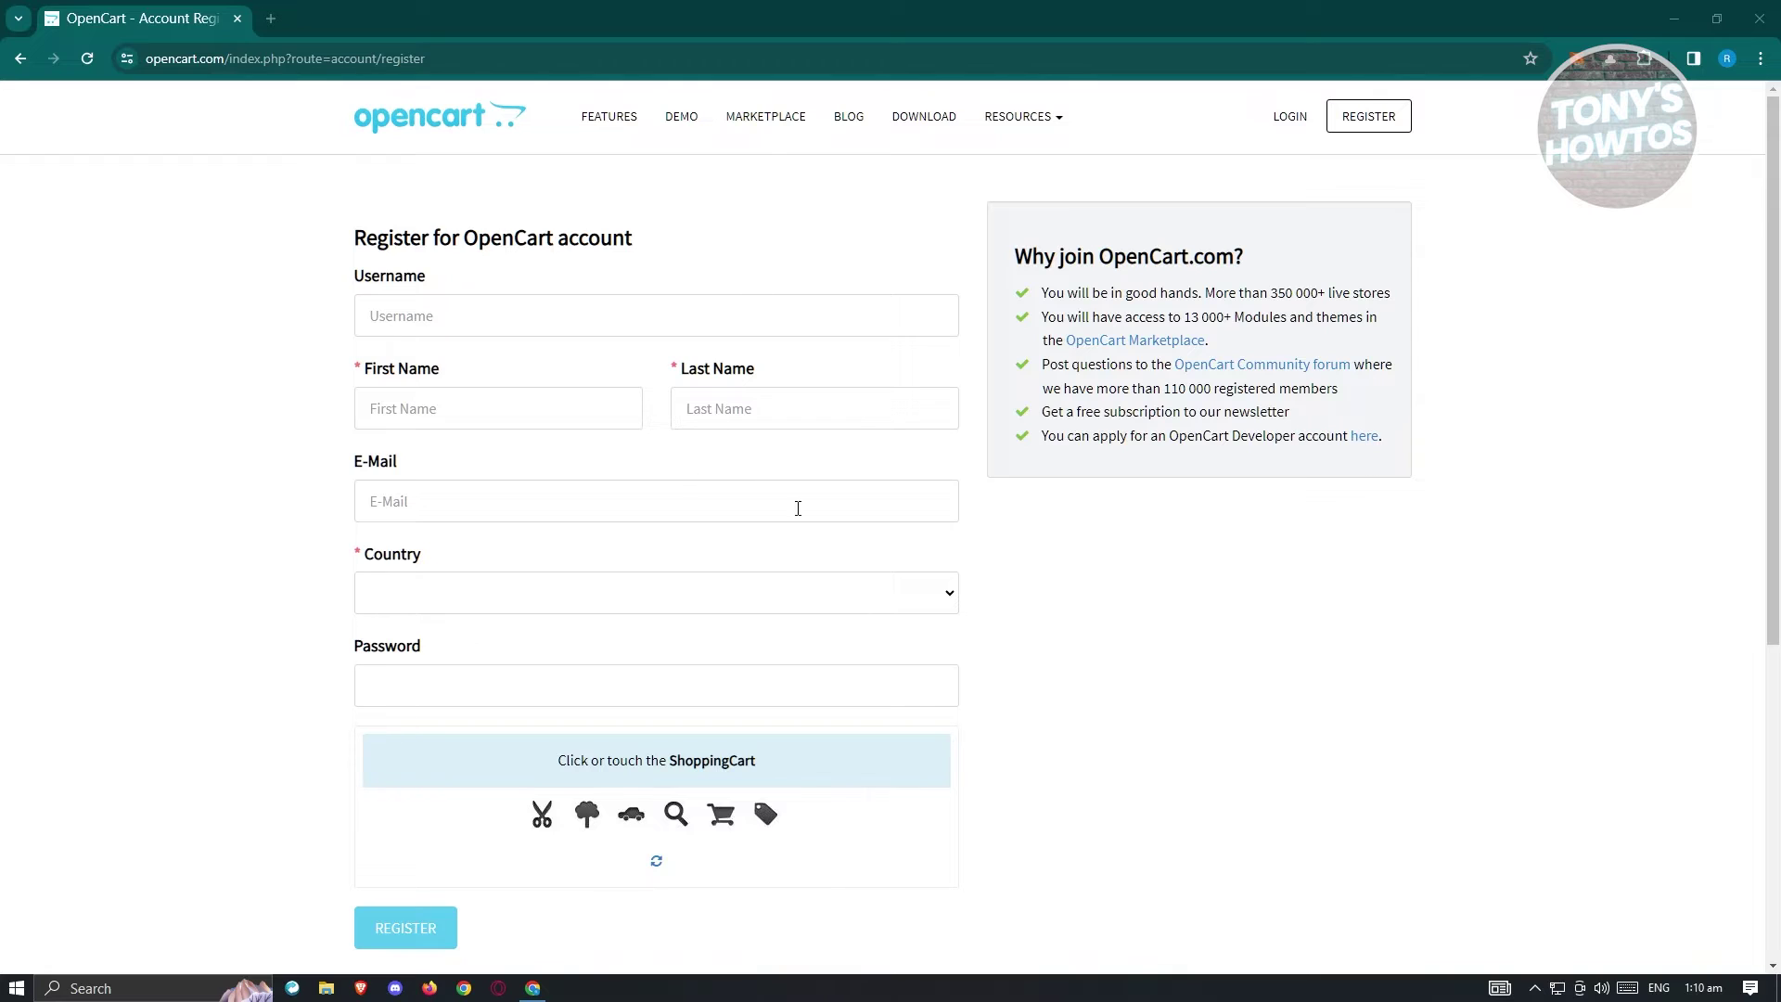
{"action": "scroll", "coordinate": [796, 572], "scroll_direction": "down", "scroll_amount": 3}
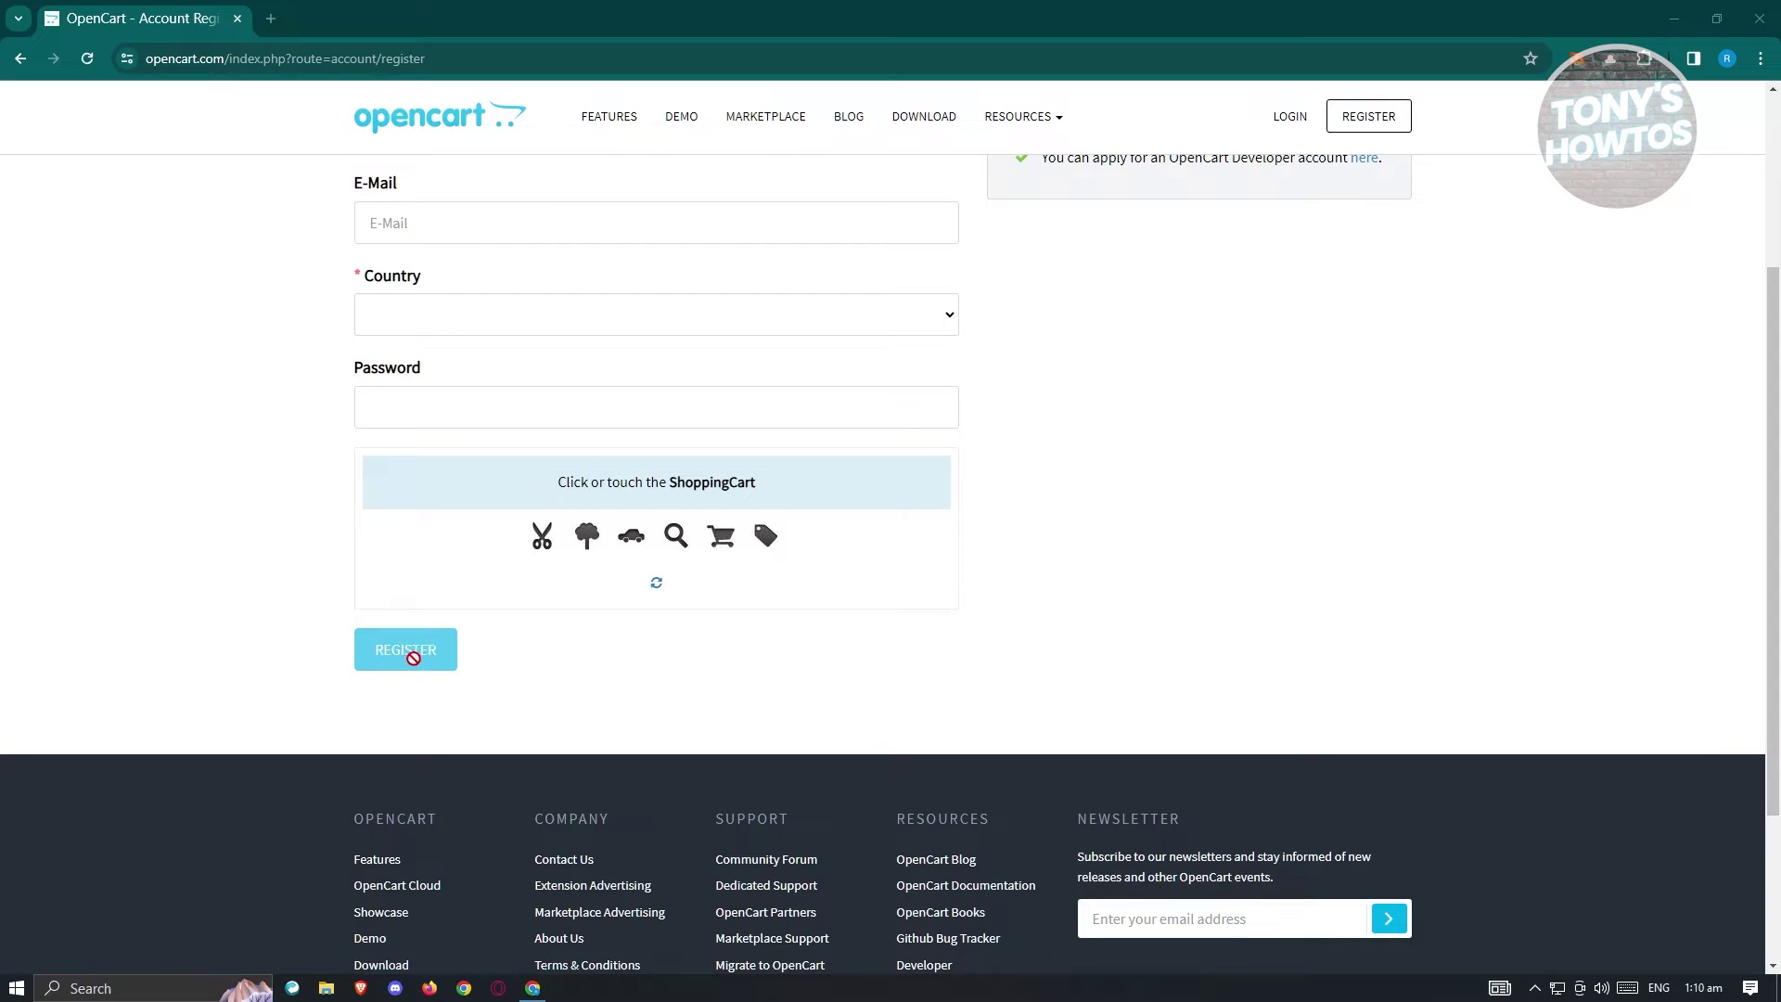
{"action": "scroll", "coordinate": [406, 649], "scroll_direction": "up", "scroll_amount": 2}
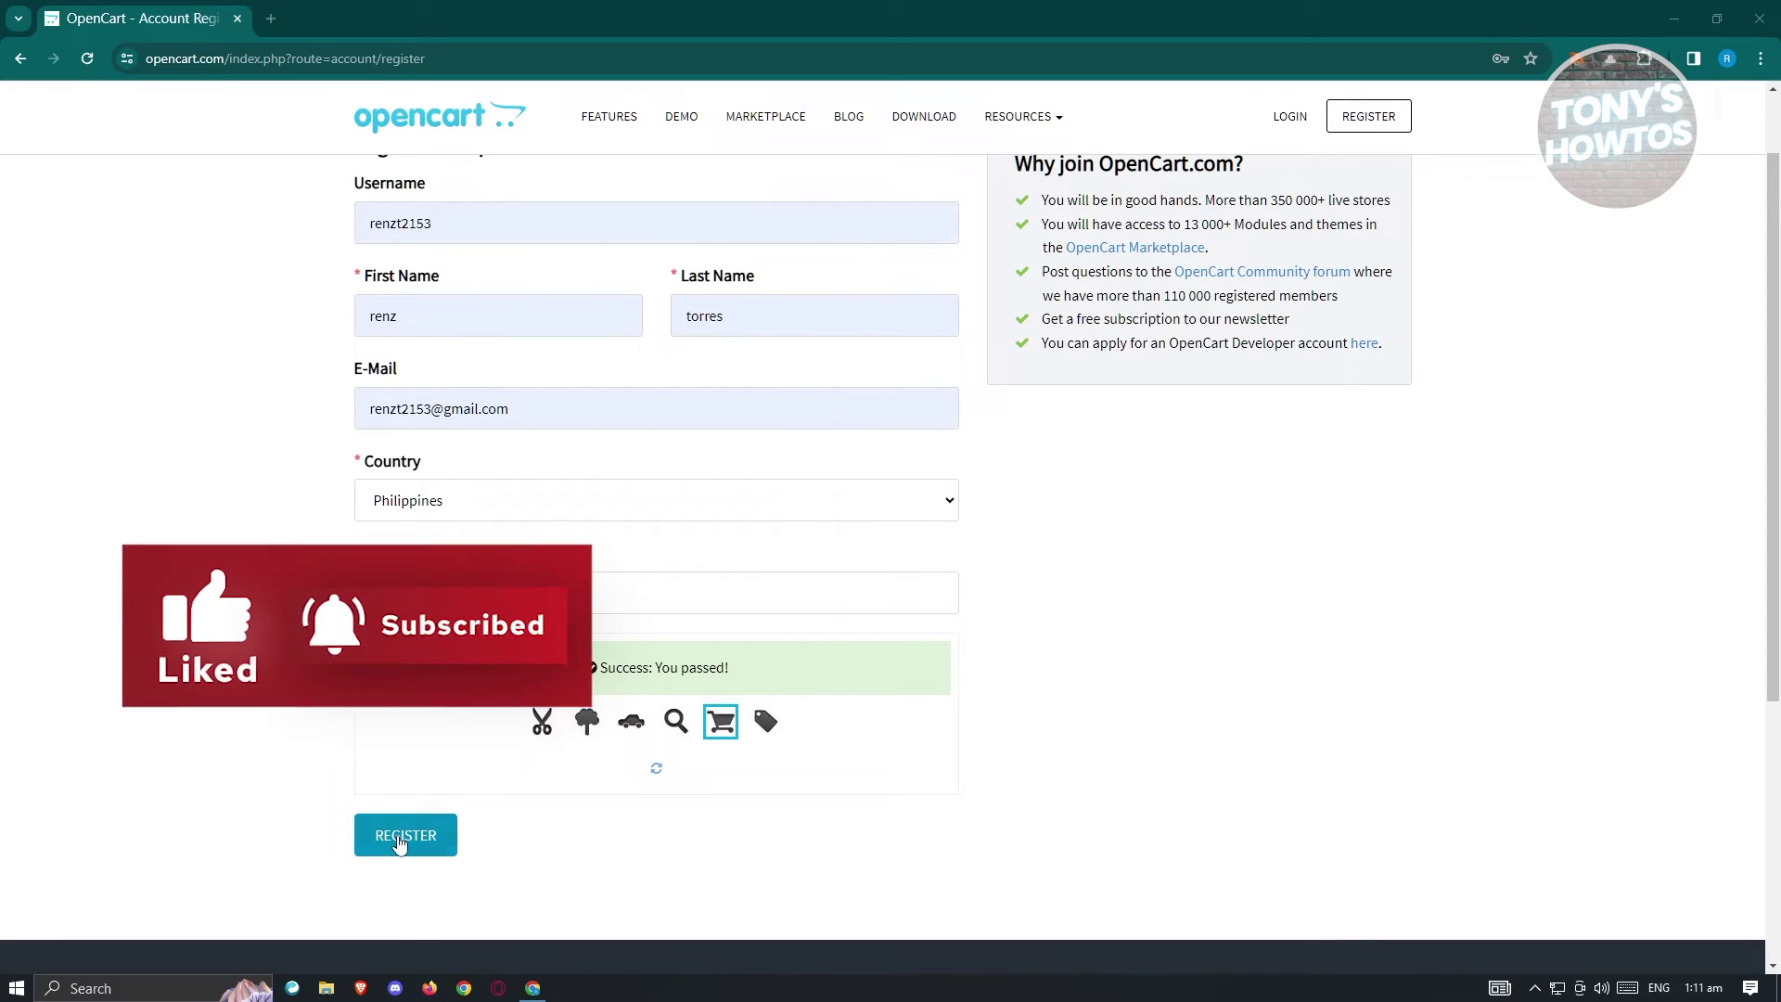
{"action": "left_click", "coordinate": [400, 844]}
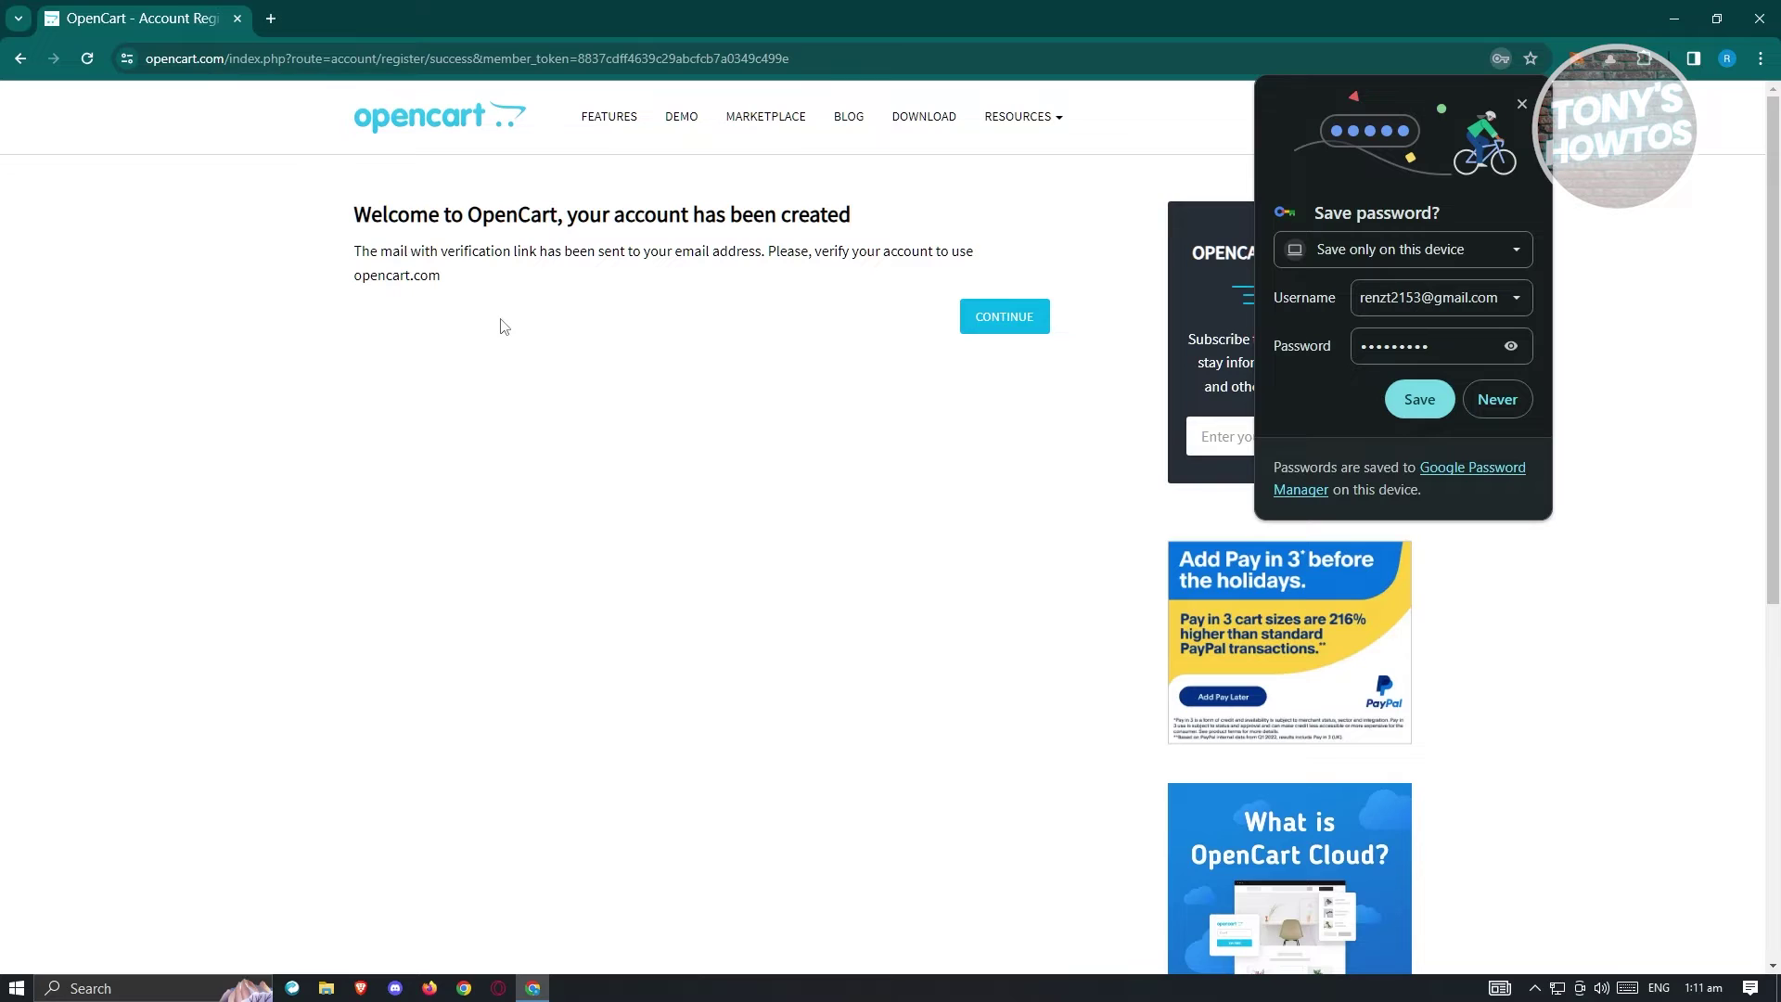
Dismiss Chrome's save-password prompt, continue to the login page, and start a new tab
{"action": "left_click", "coordinate": [1521, 104]}
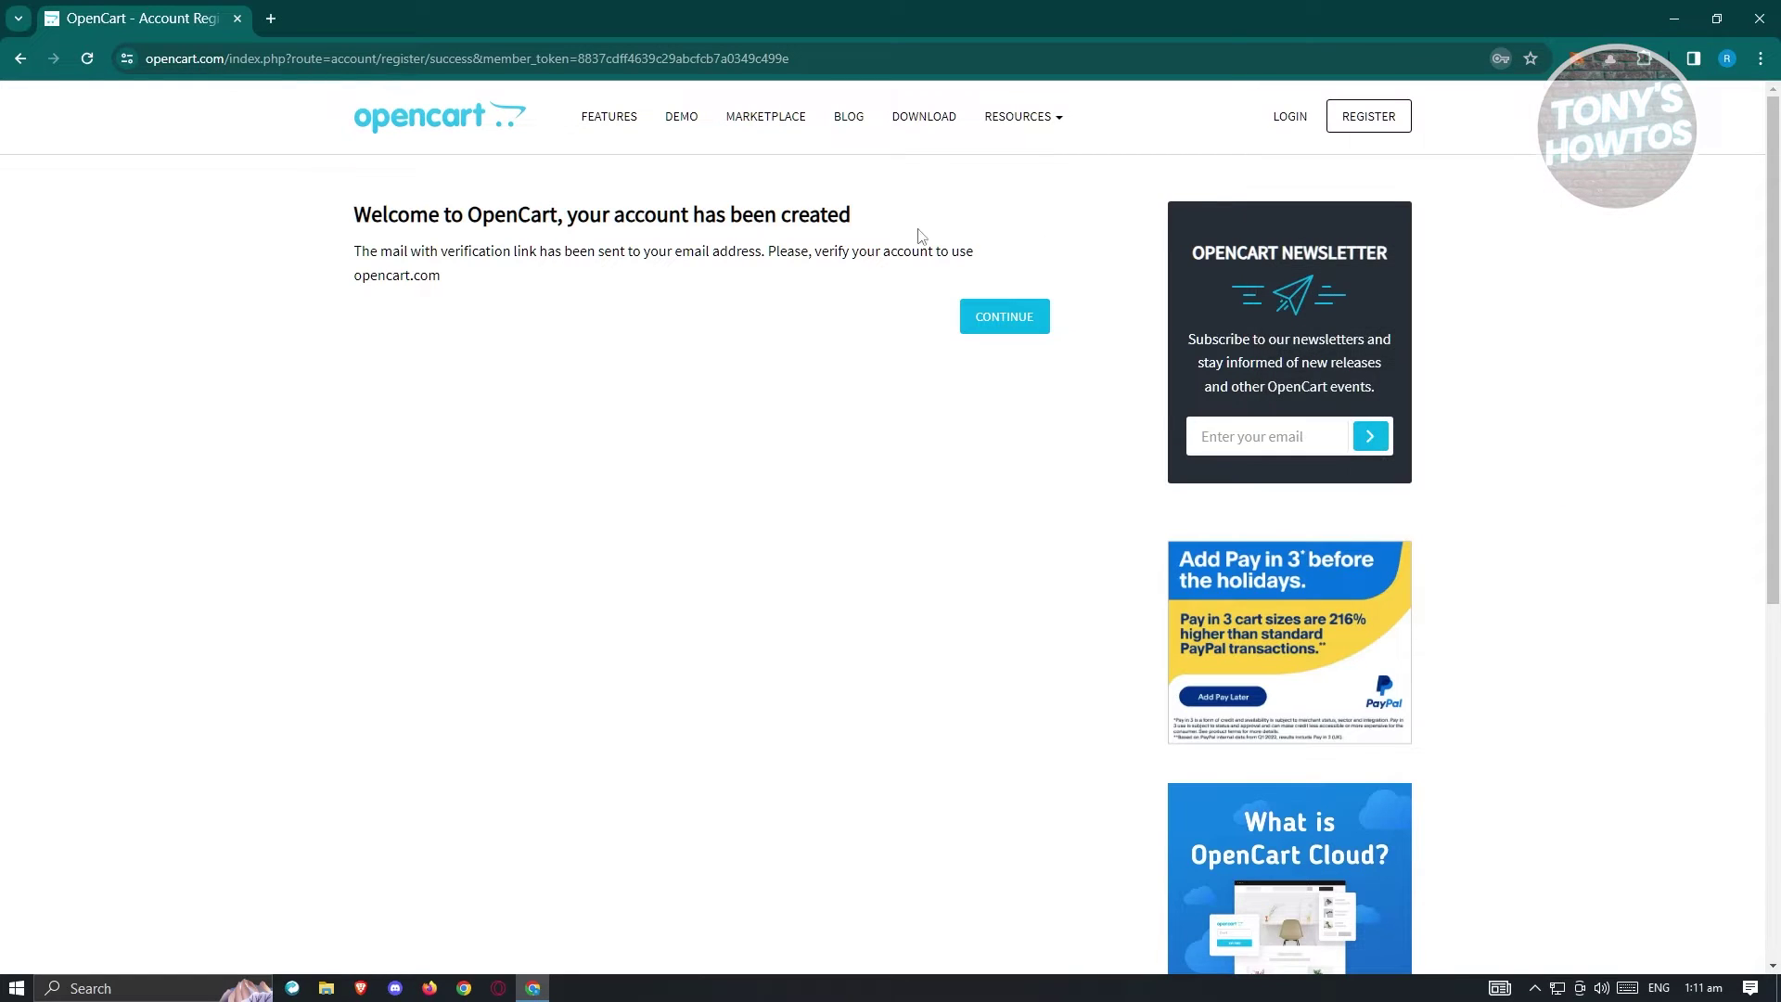
{"action": "left_click", "coordinate": [1008, 319]}
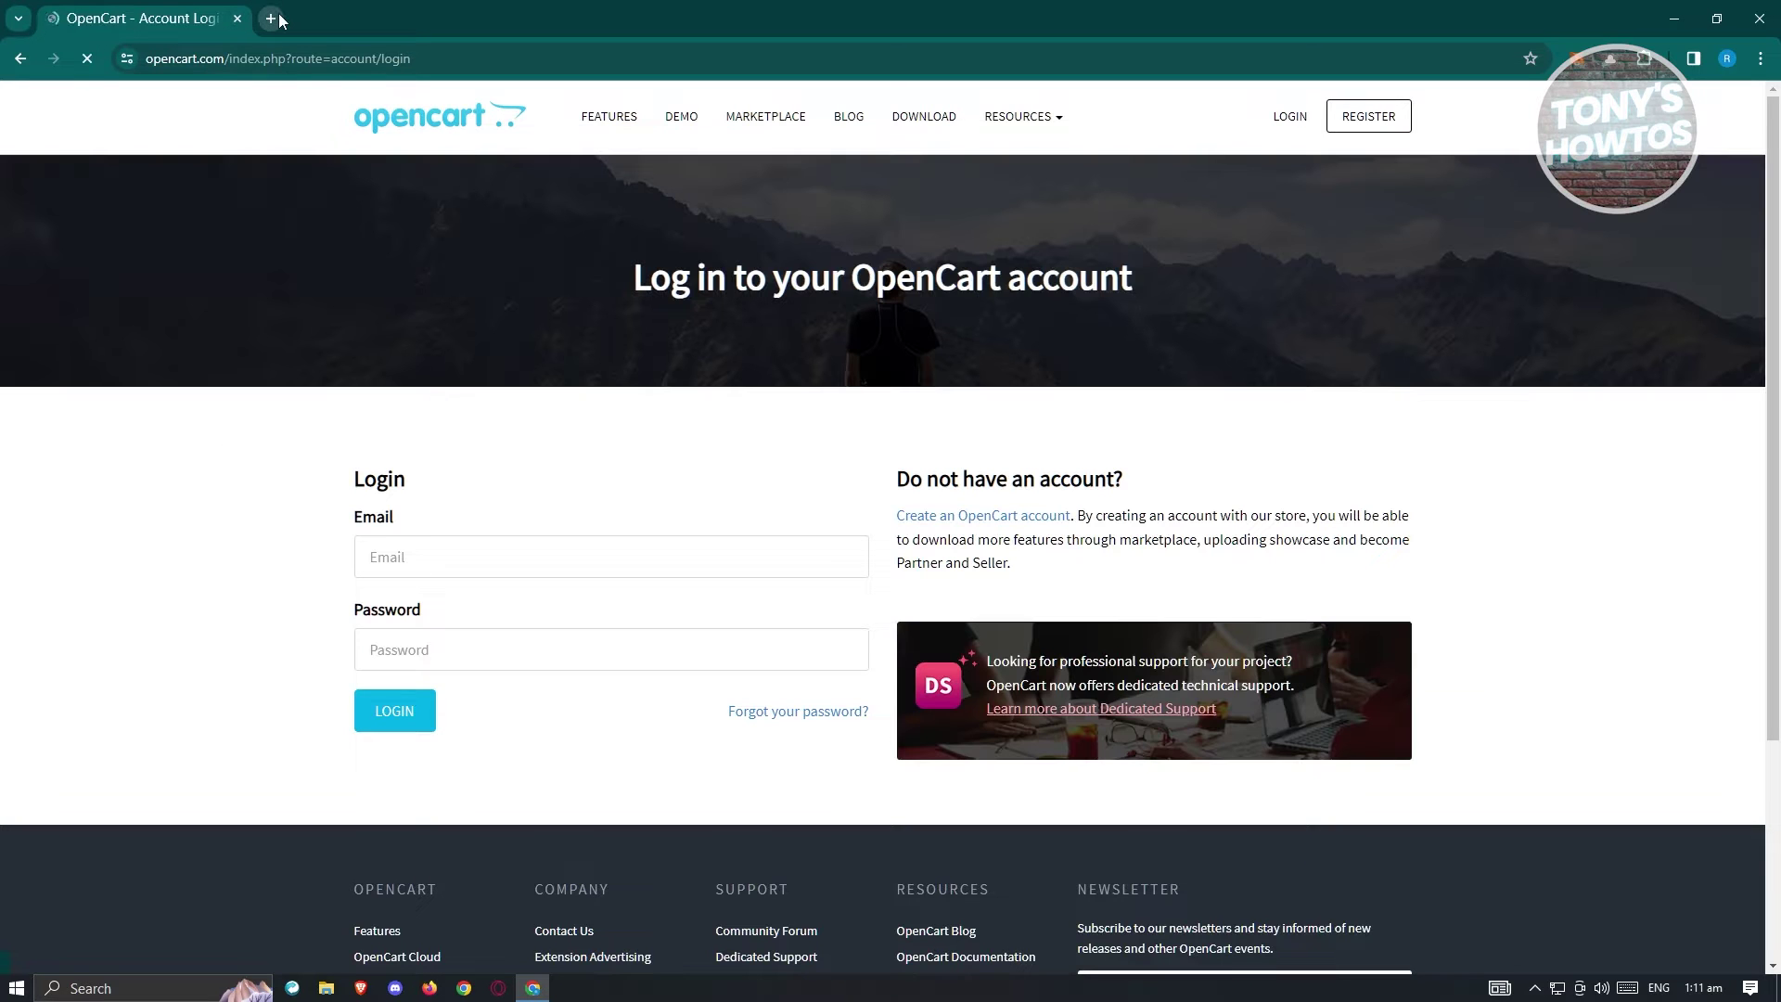
{"action": "left_click", "coordinate": [271, 18]}
Go to gmail.com and check which Google account is signed in
{"action": "type", "text": "gmail.com"}
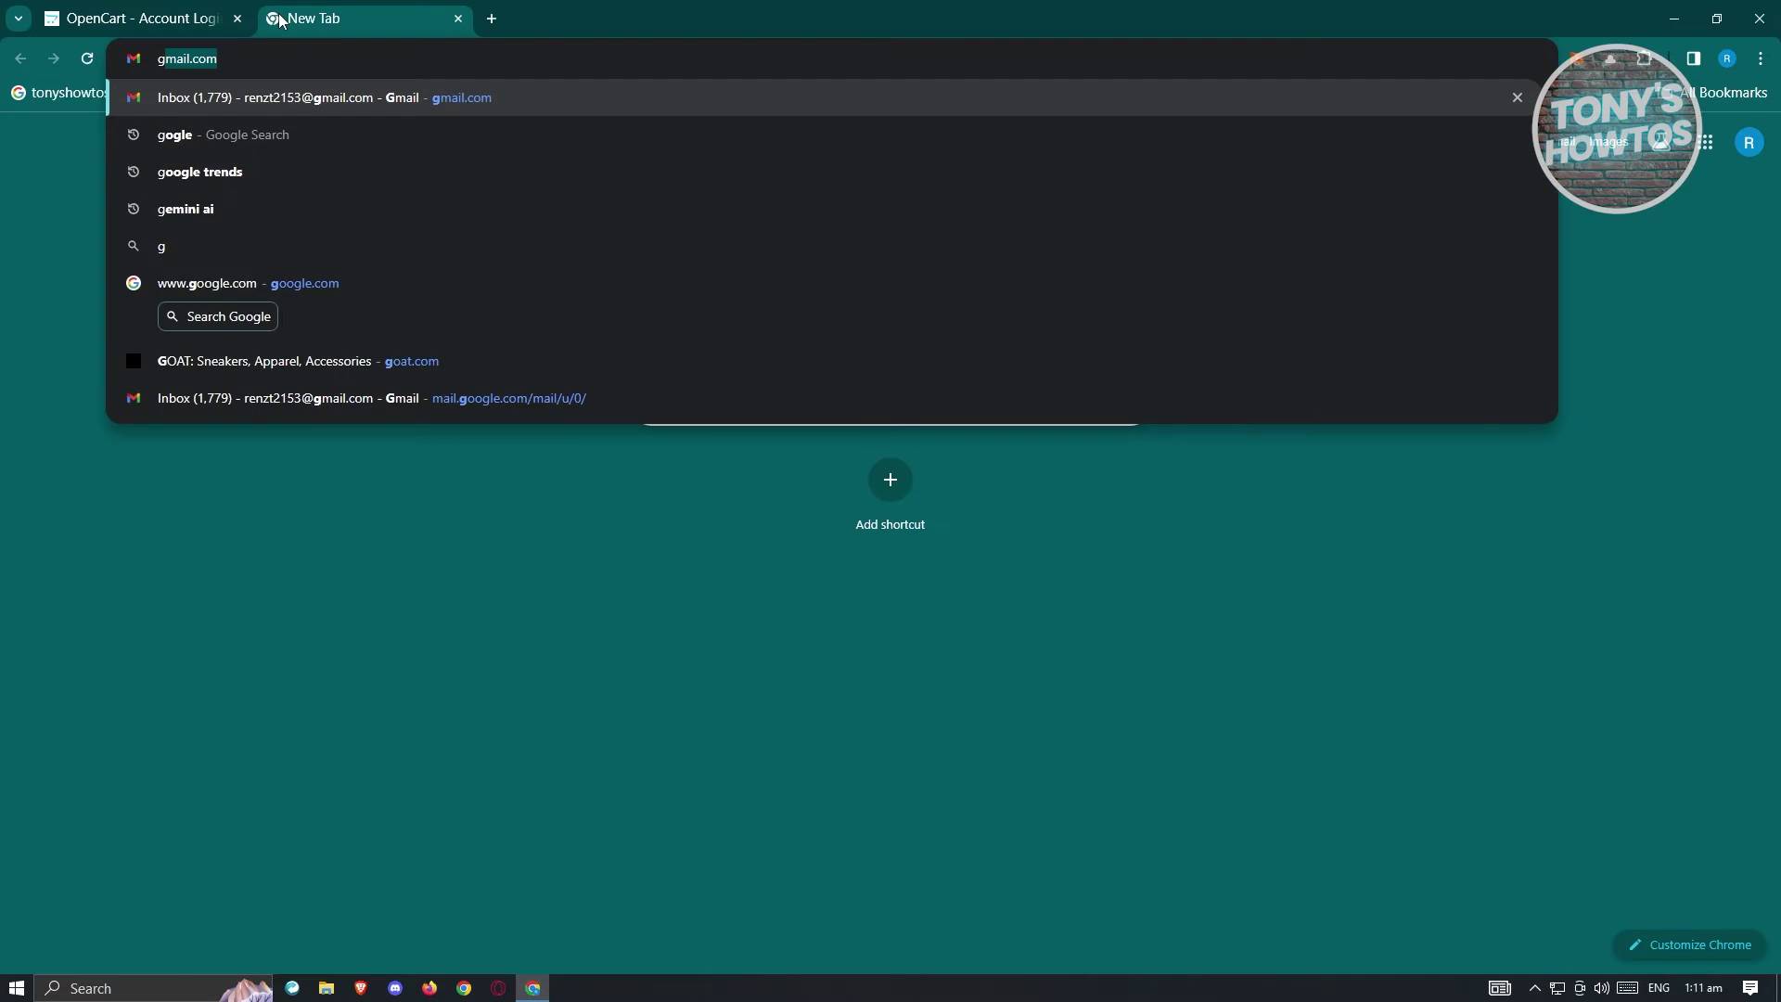
{"action": "key", "text": "Return"}
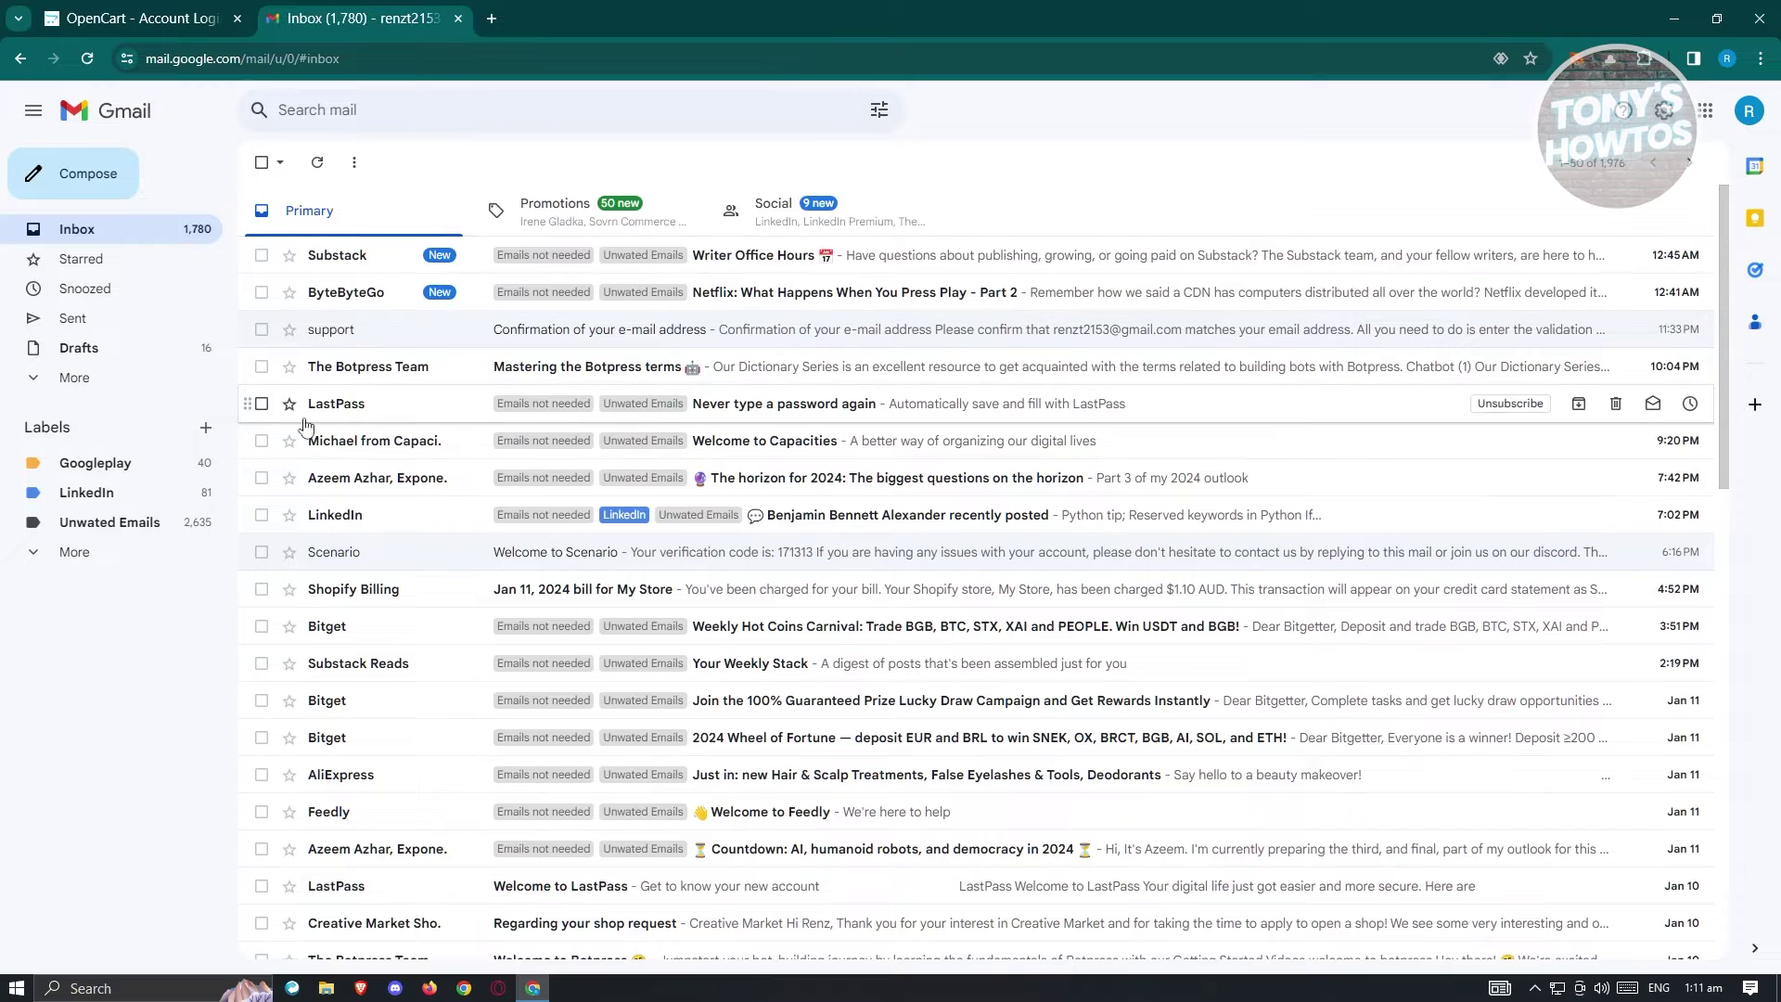
{"action": "key", "text": "ctrl+shift+Tab"}
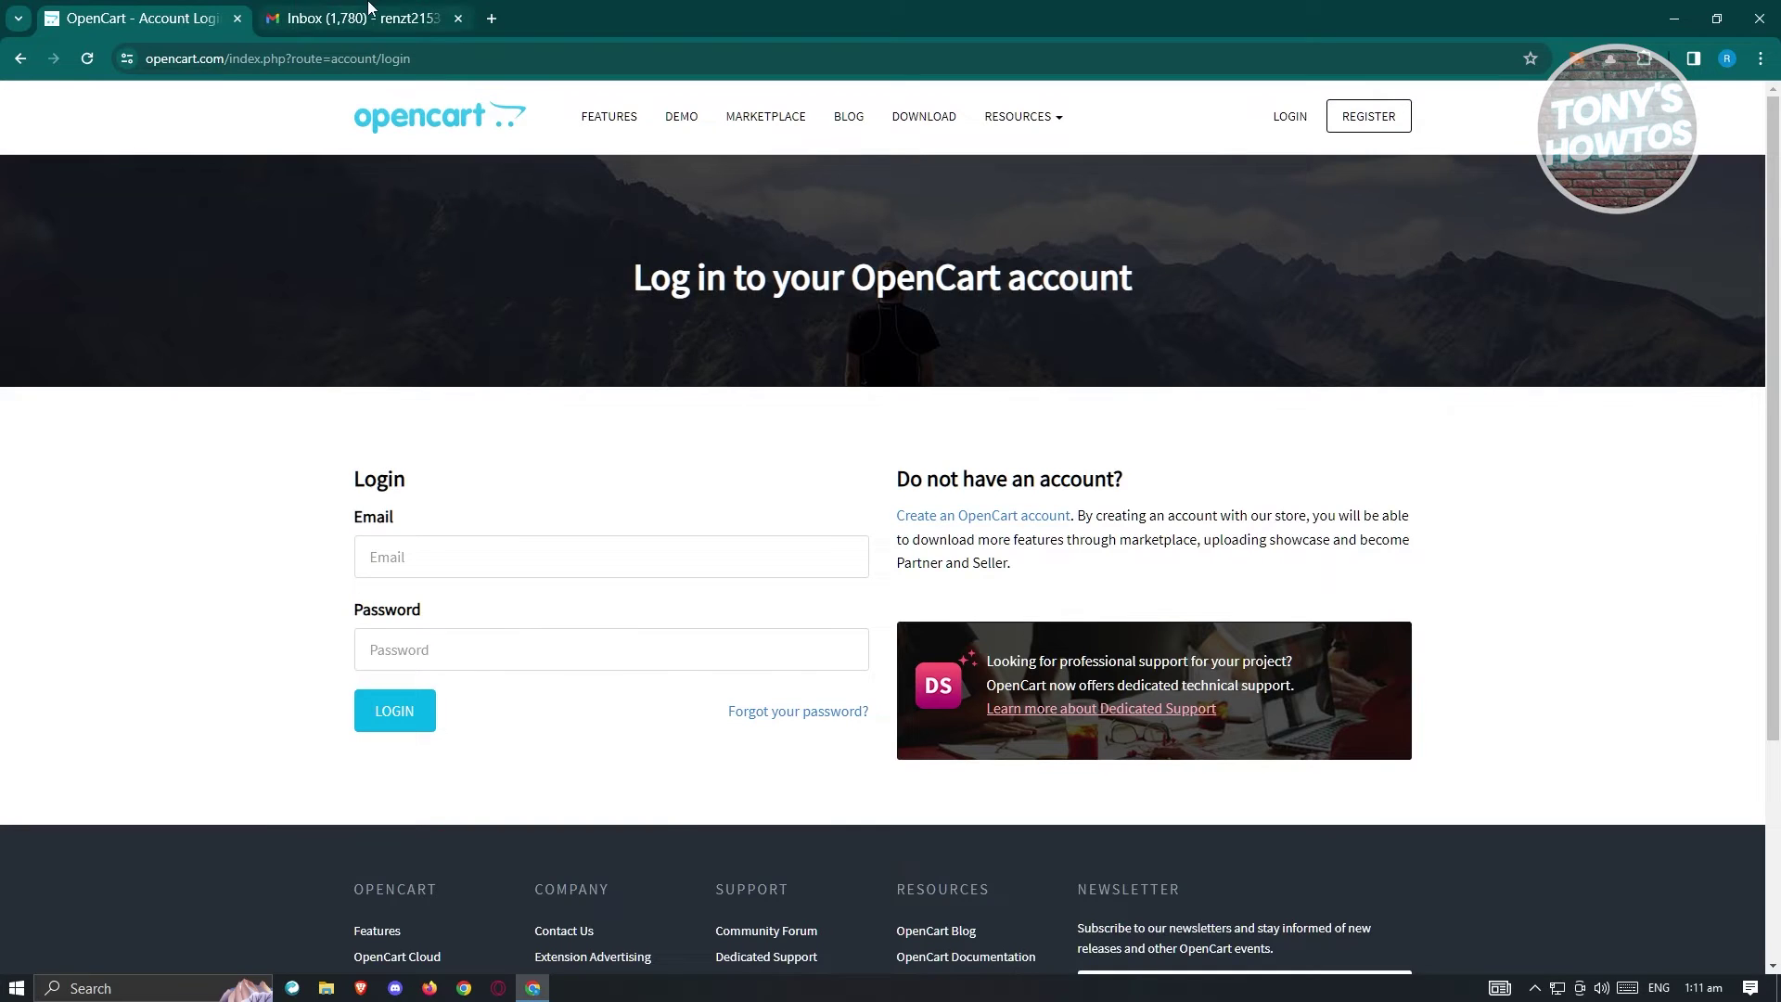
{"action": "key", "text": "ctrl+Tab"}
{"action": "left_click", "coordinate": [1749, 111]}
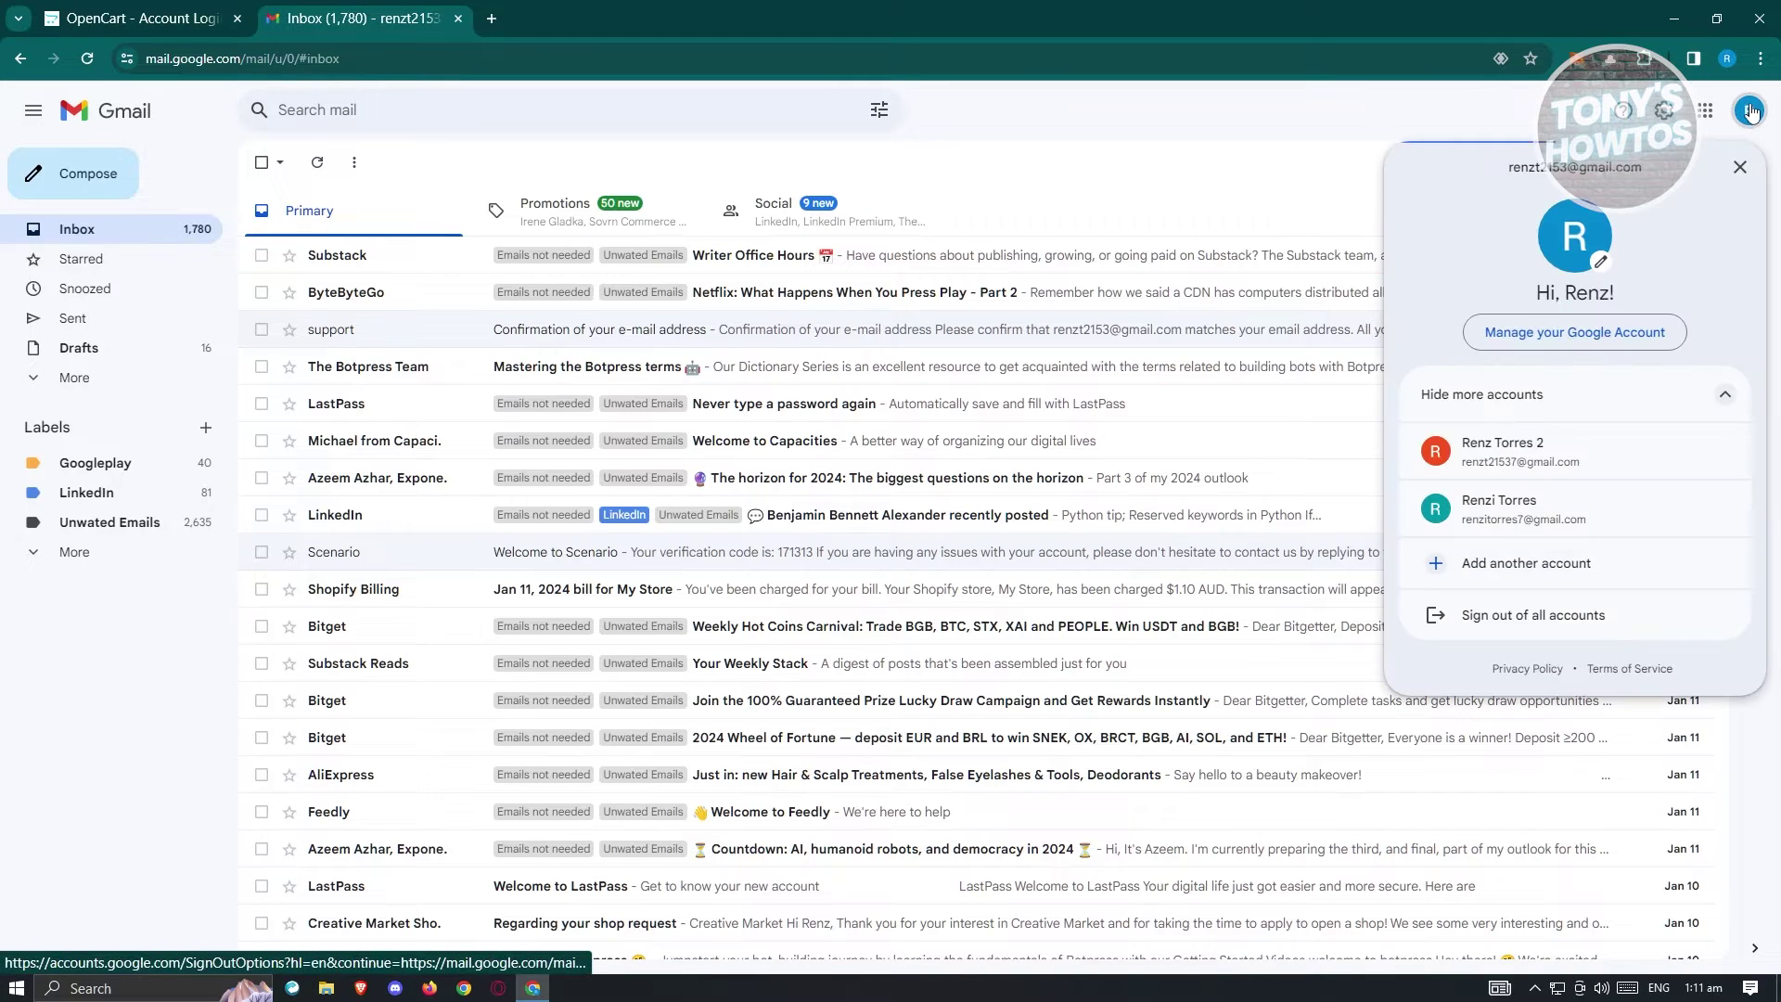
{"action": "key", "text": "Escape"}
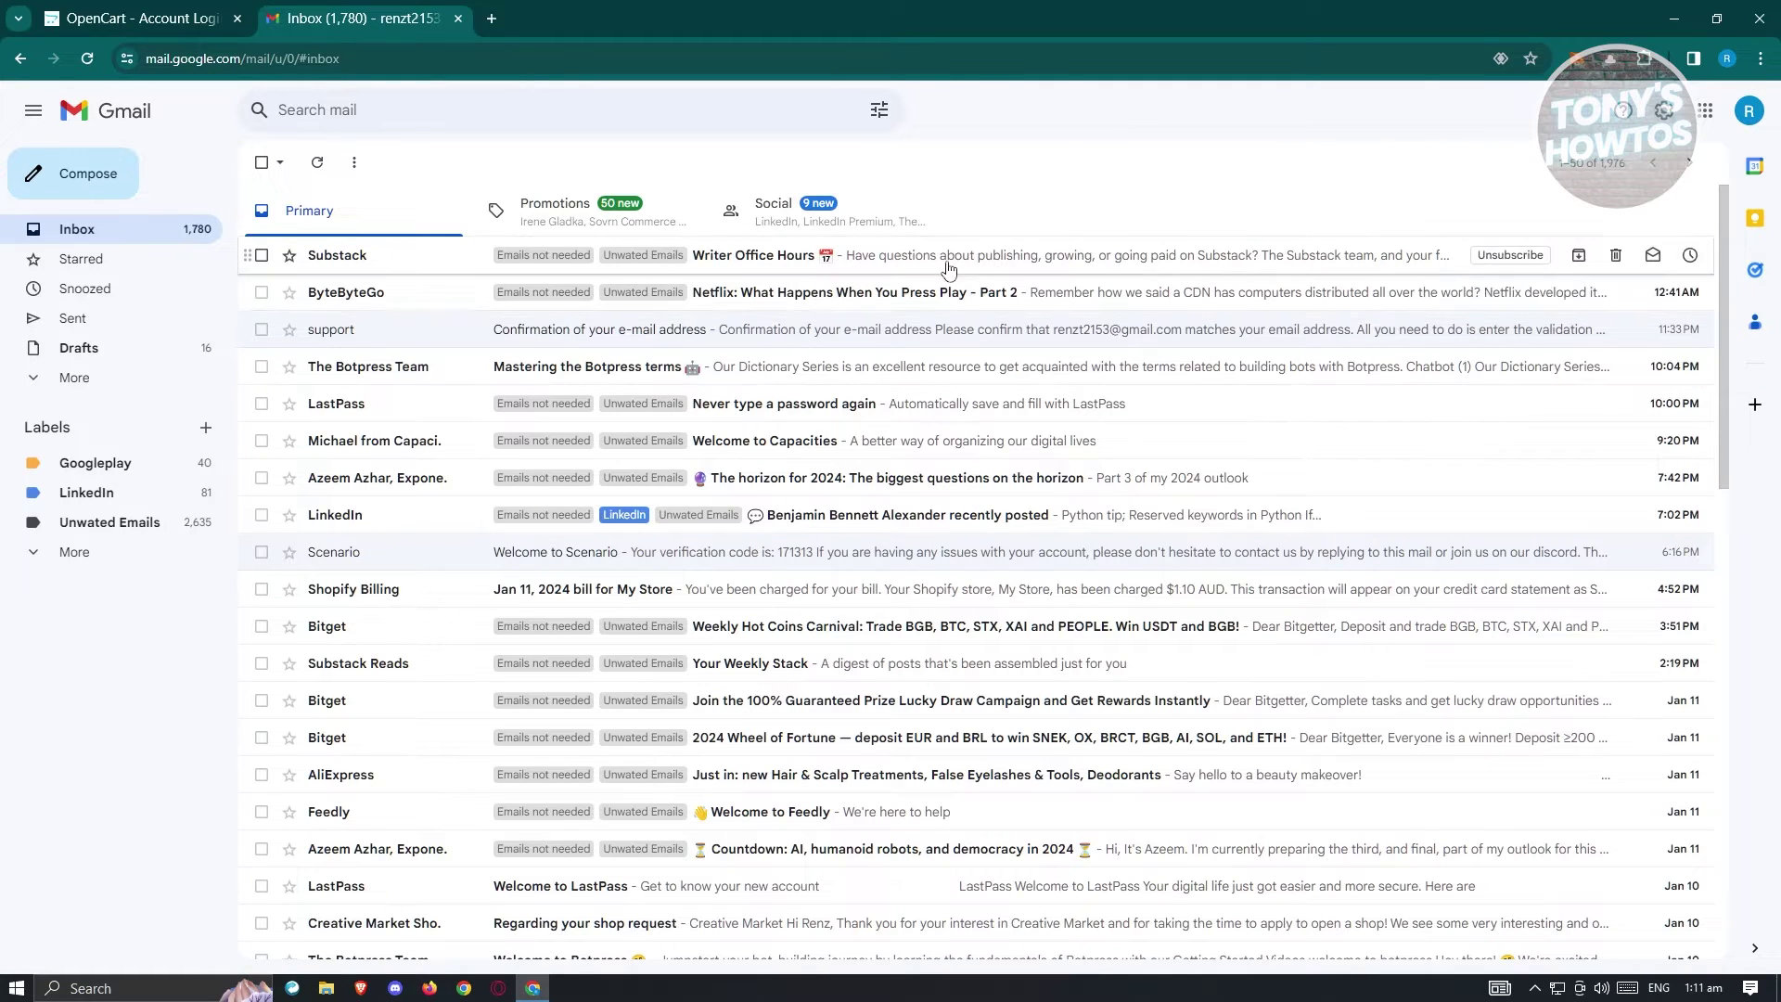
Open the OpenCart 'Thank you for registering' email in Spam and follow its Verify link
{"action": "left_click", "coordinate": [49, 382]}
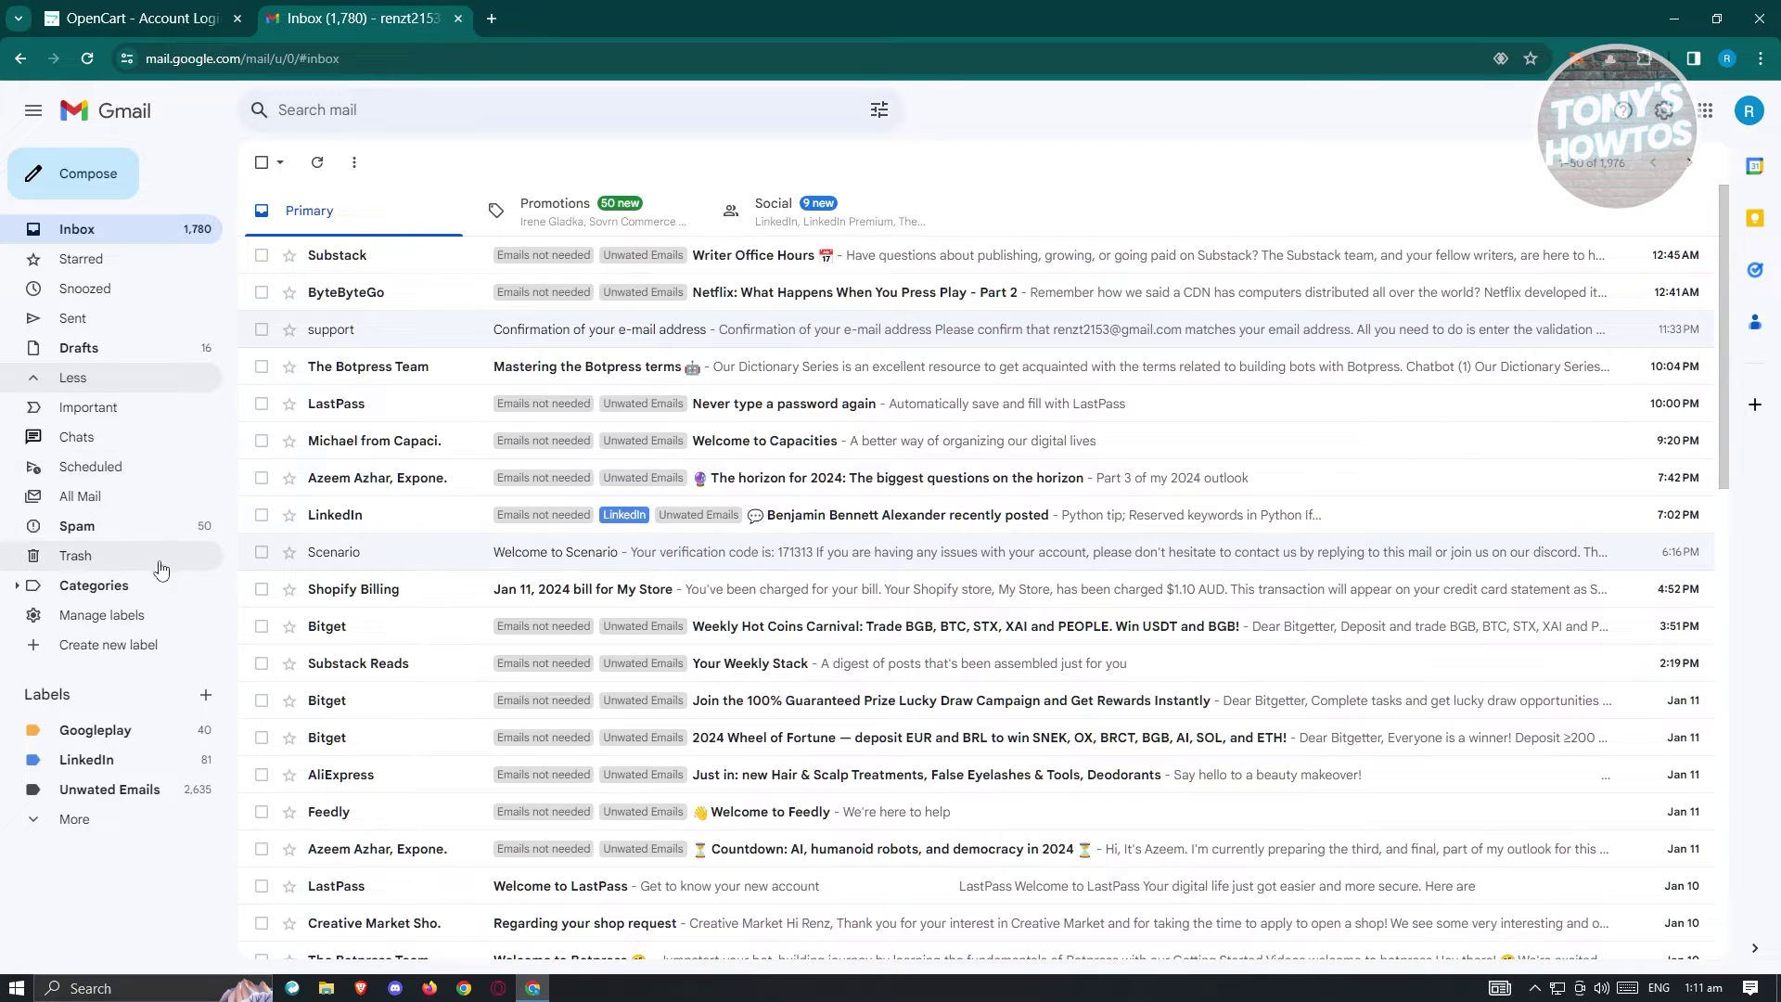
{"action": "left_click", "coordinate": [112, 529]}
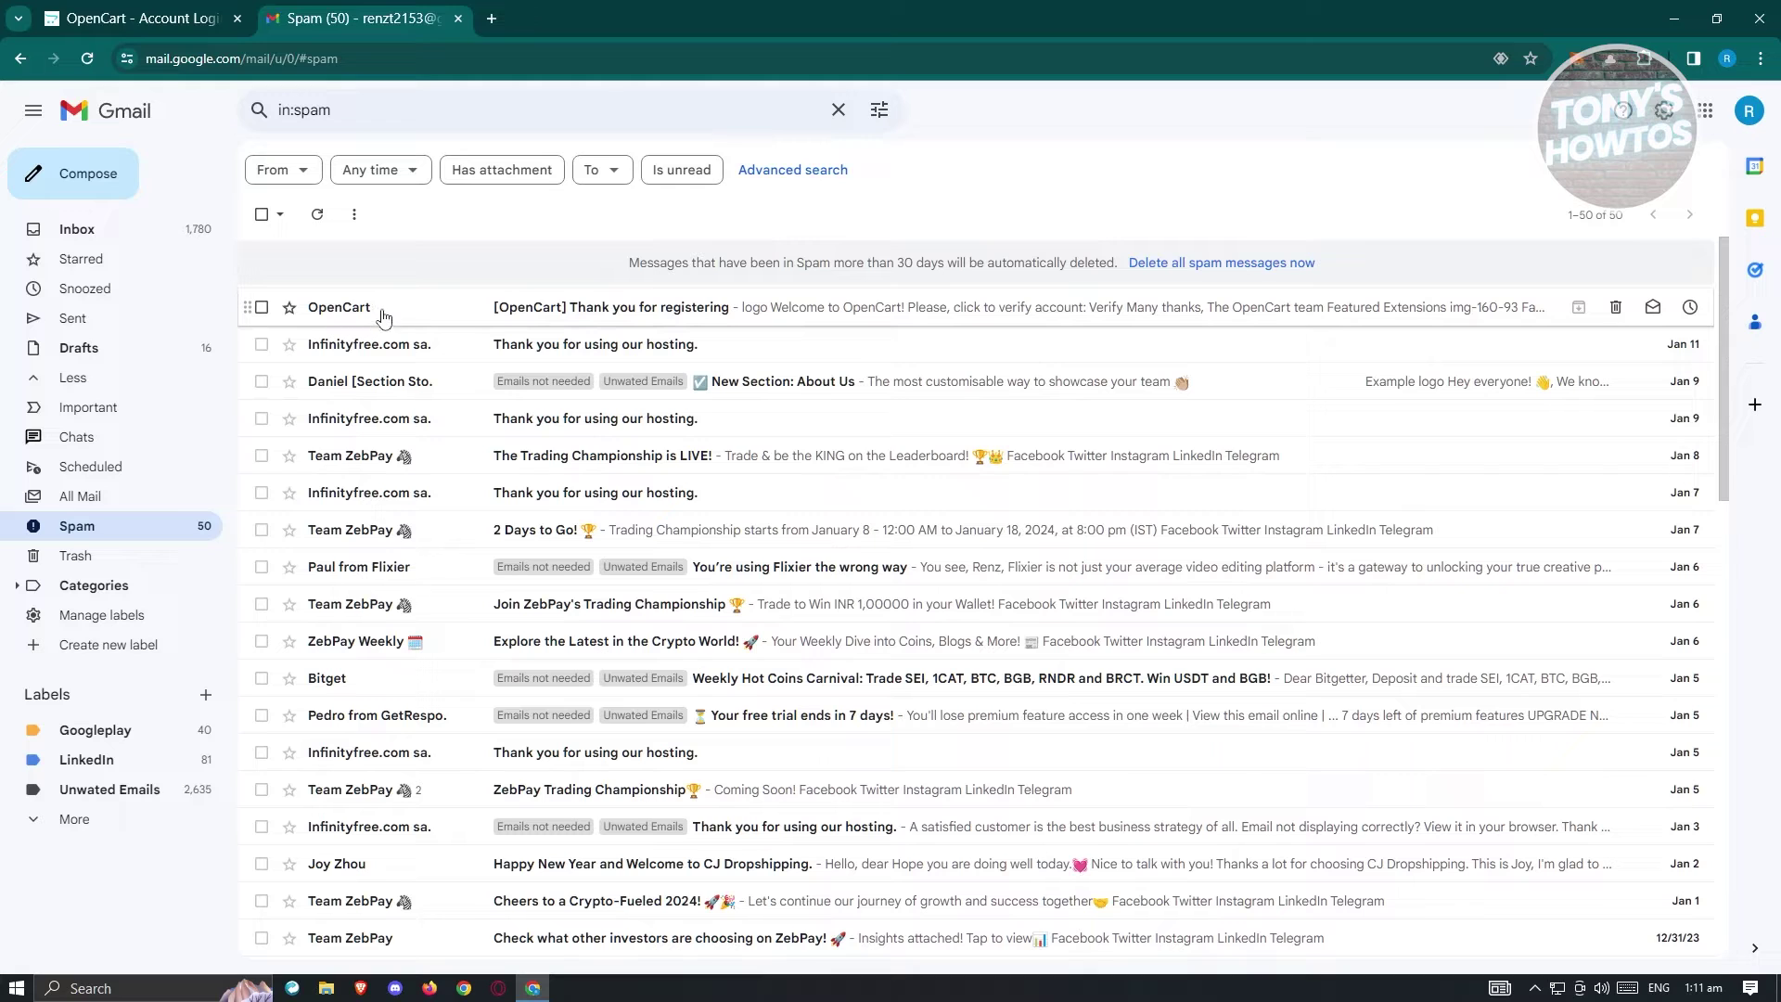
{"action": "left_click", "coordinate": [418, 314]}
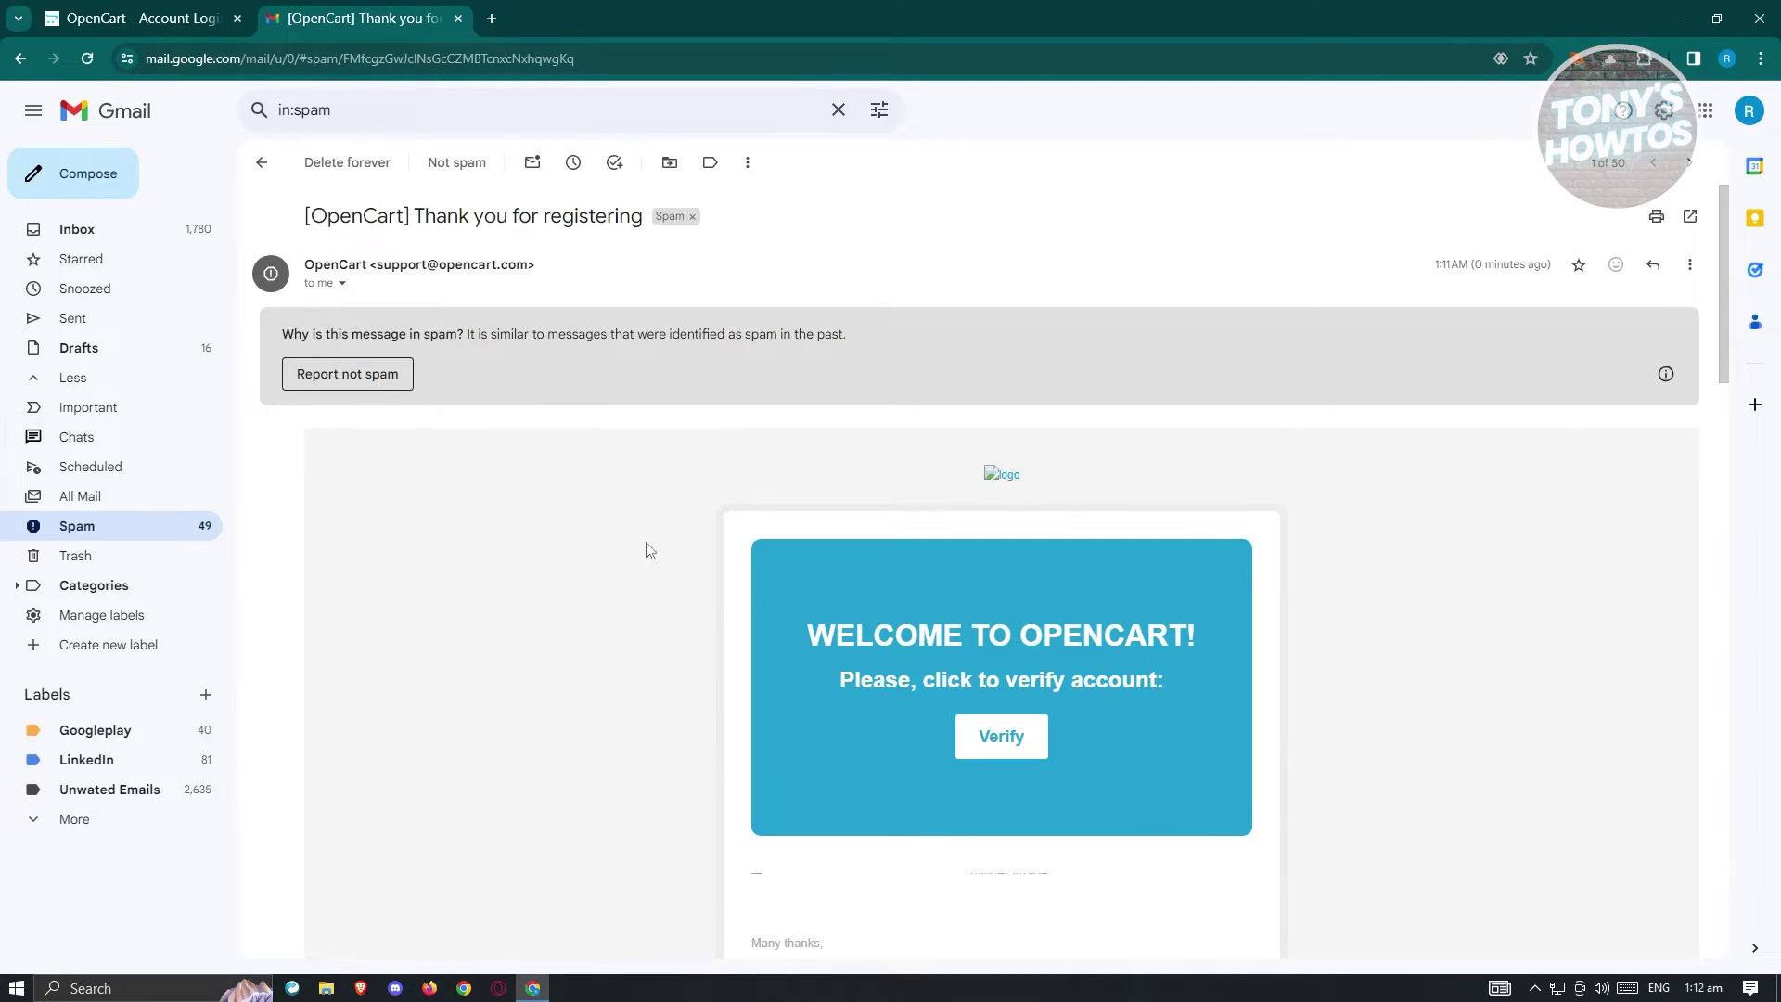
{"action": "scroll", "coordinate": [613, 735], "scroll_direction": "down", "scroll_amount": 1}
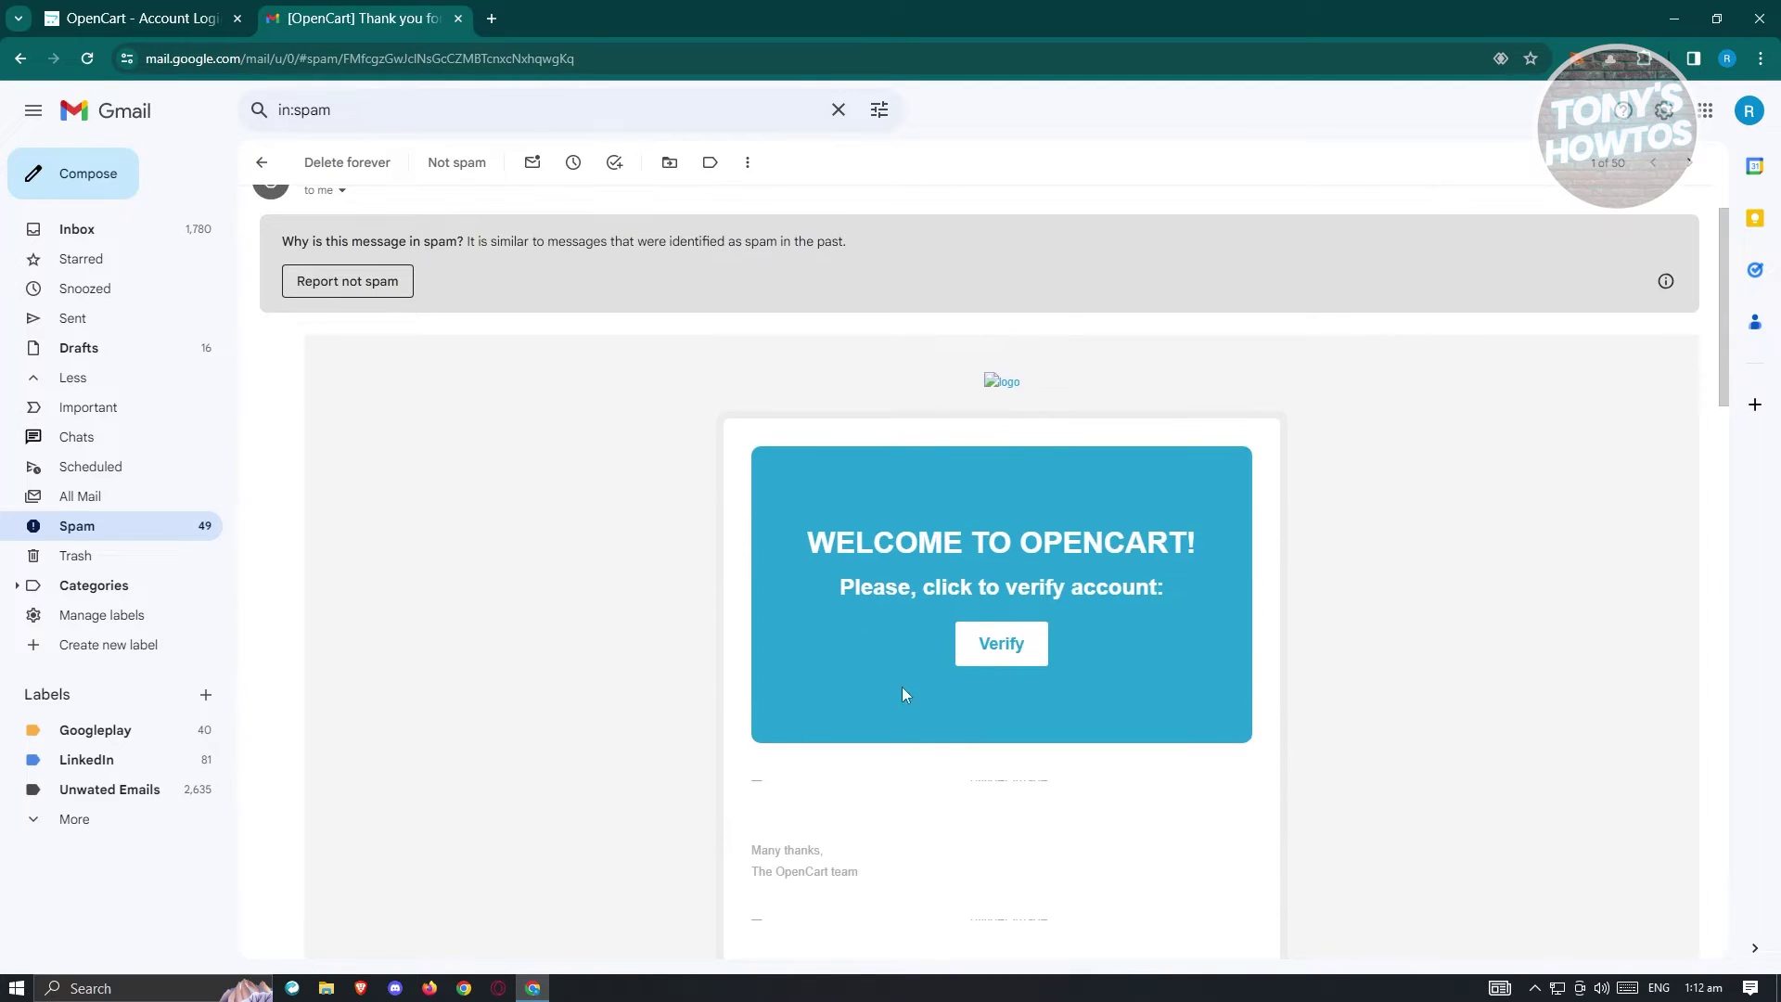
{"action": "left_click", "coordinate": [1011, 656]}
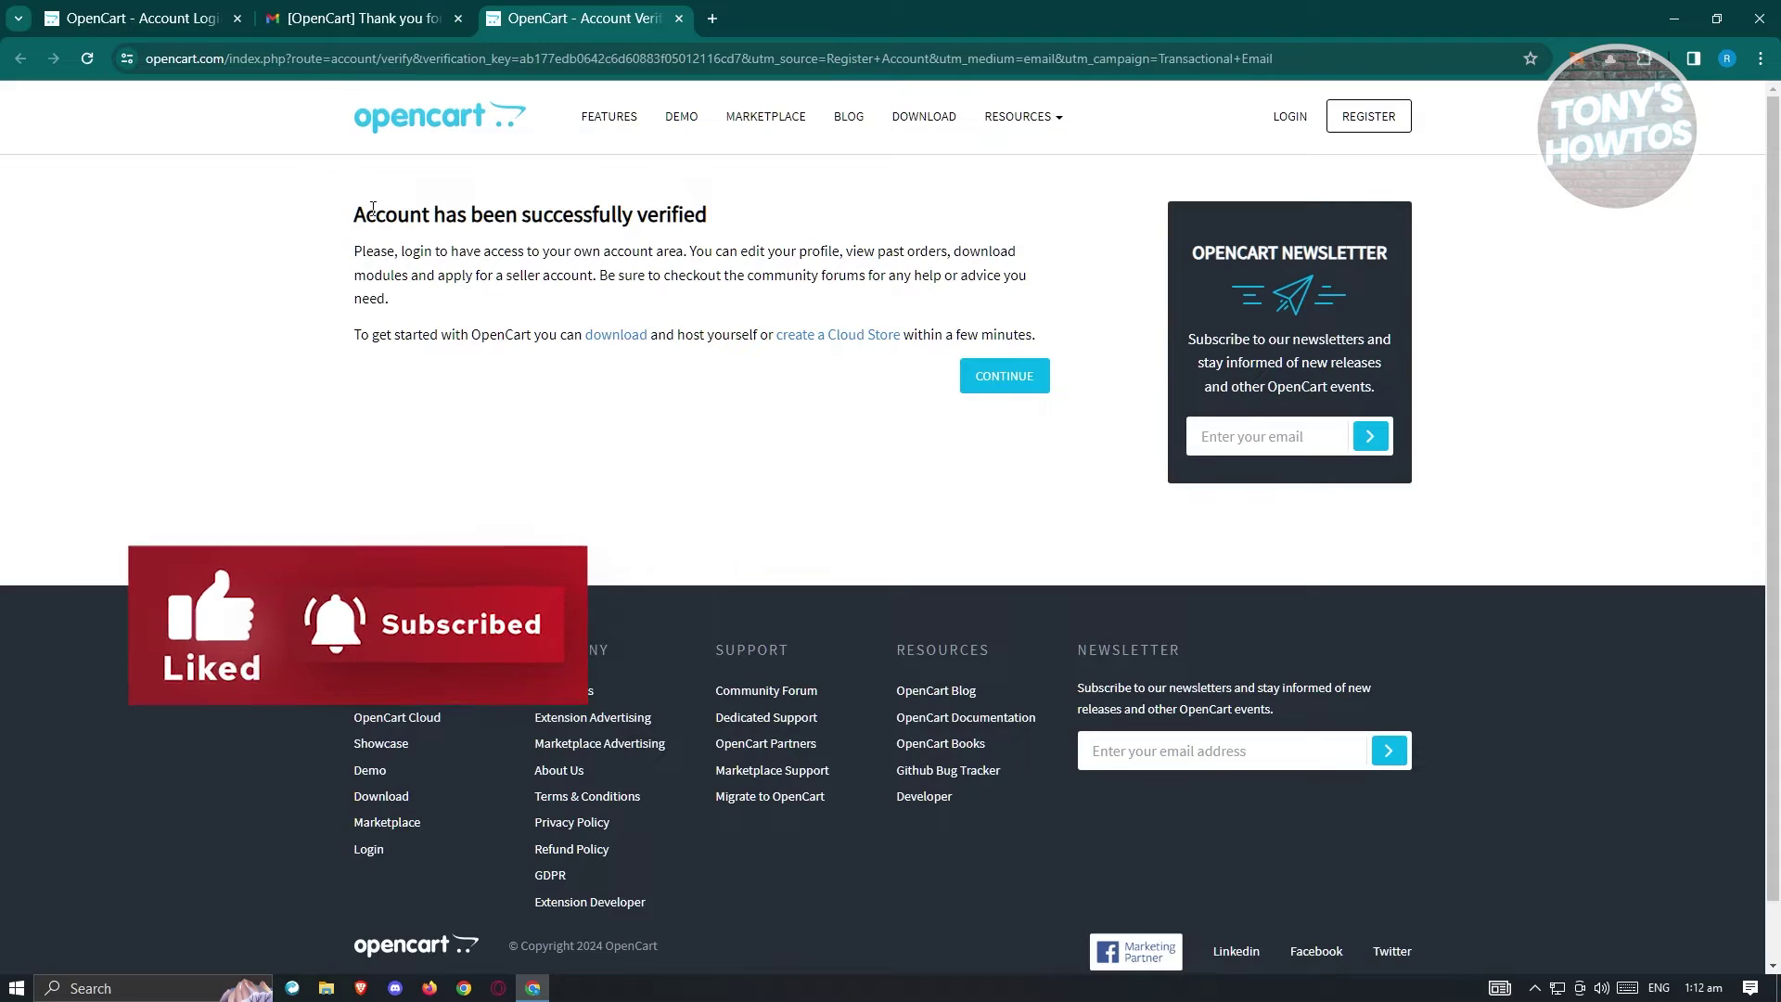
Continue to the OpenCart login page and close the duplicate login tab
{"action": "left_click", "coordinate": [1001, 384]}
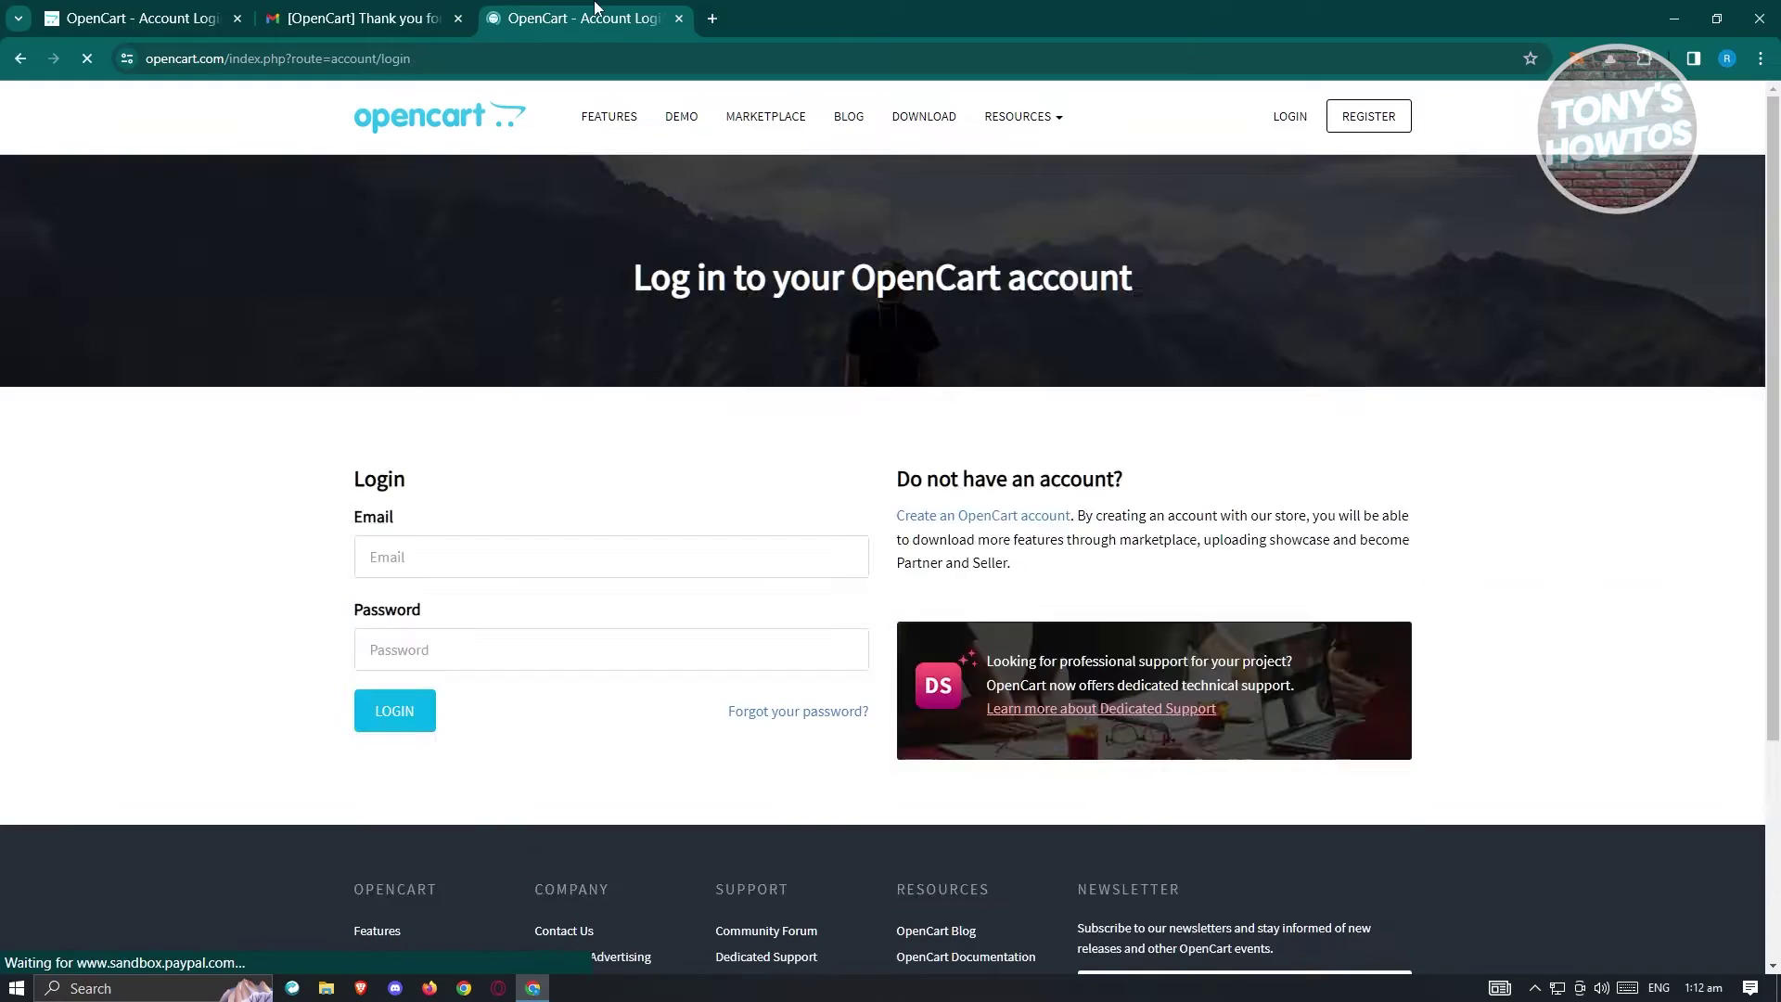
{"action": "left_click_drag", "start_coordinate": [594, 9], "coordinate": [334, 31]}
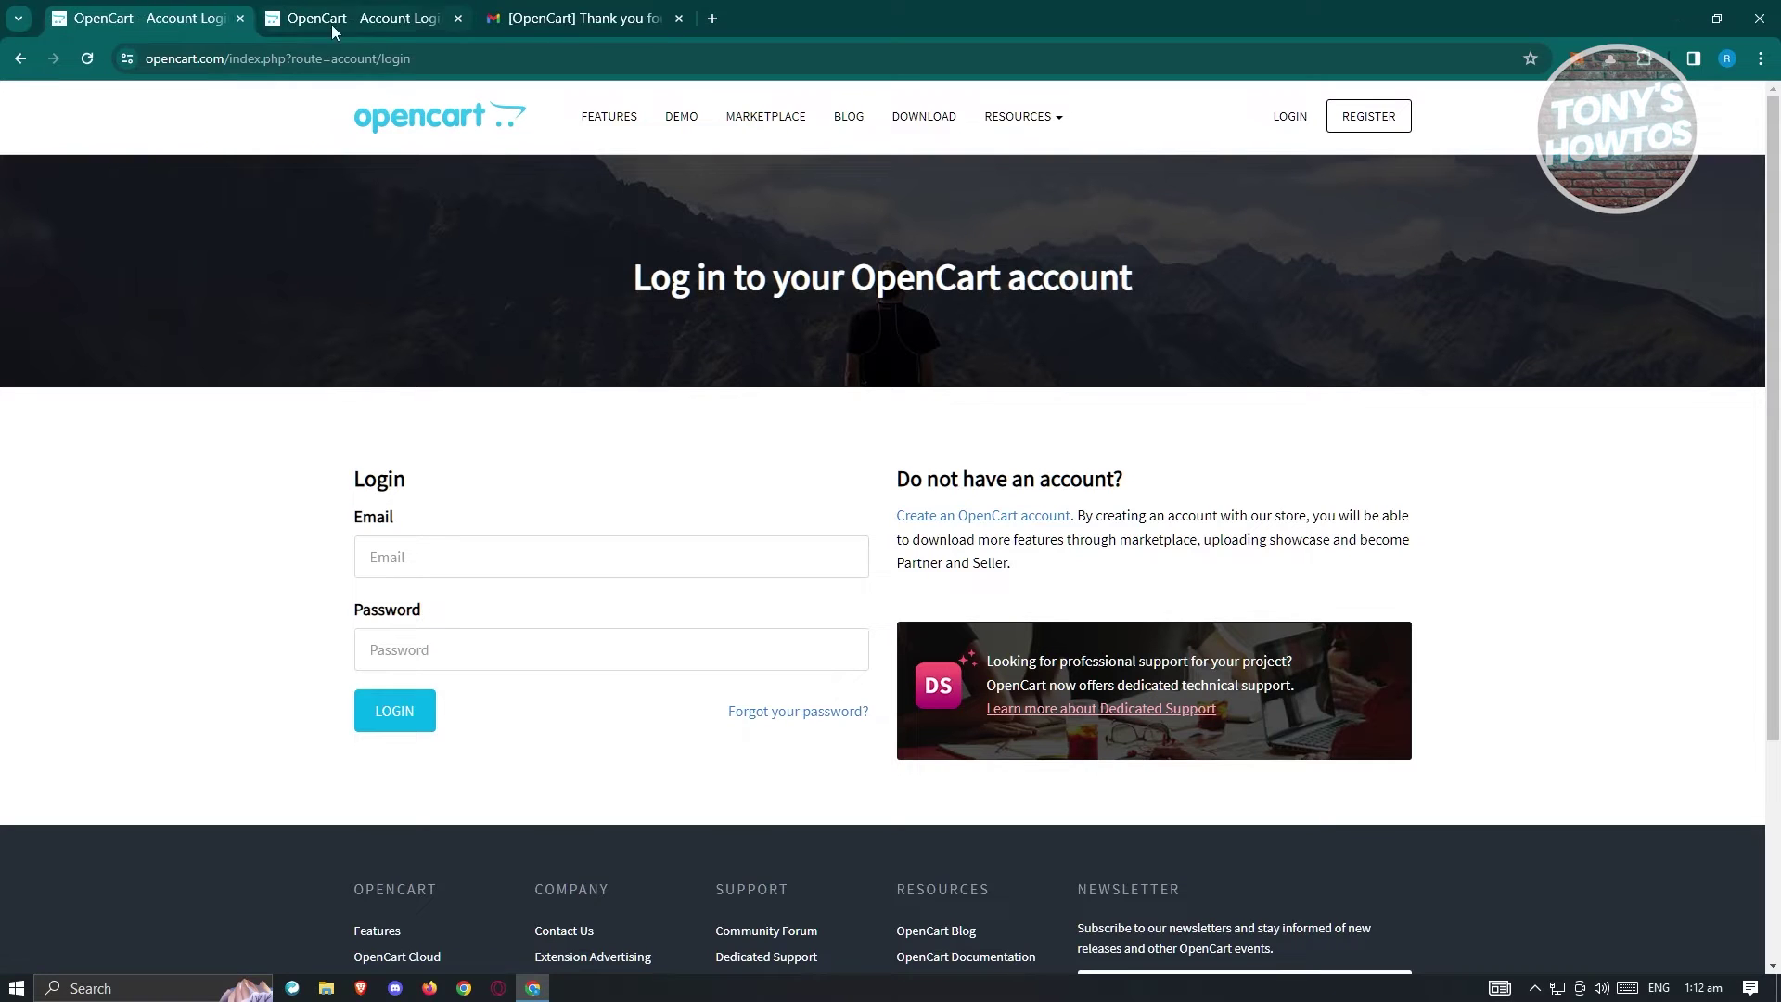
{"action": "left_click", "coordinate": [459, 19]}
Log in with the saved e-mail address and confirm the account PIN was successfully added
{"action": "left_click", "coordinate": [462, 553]}
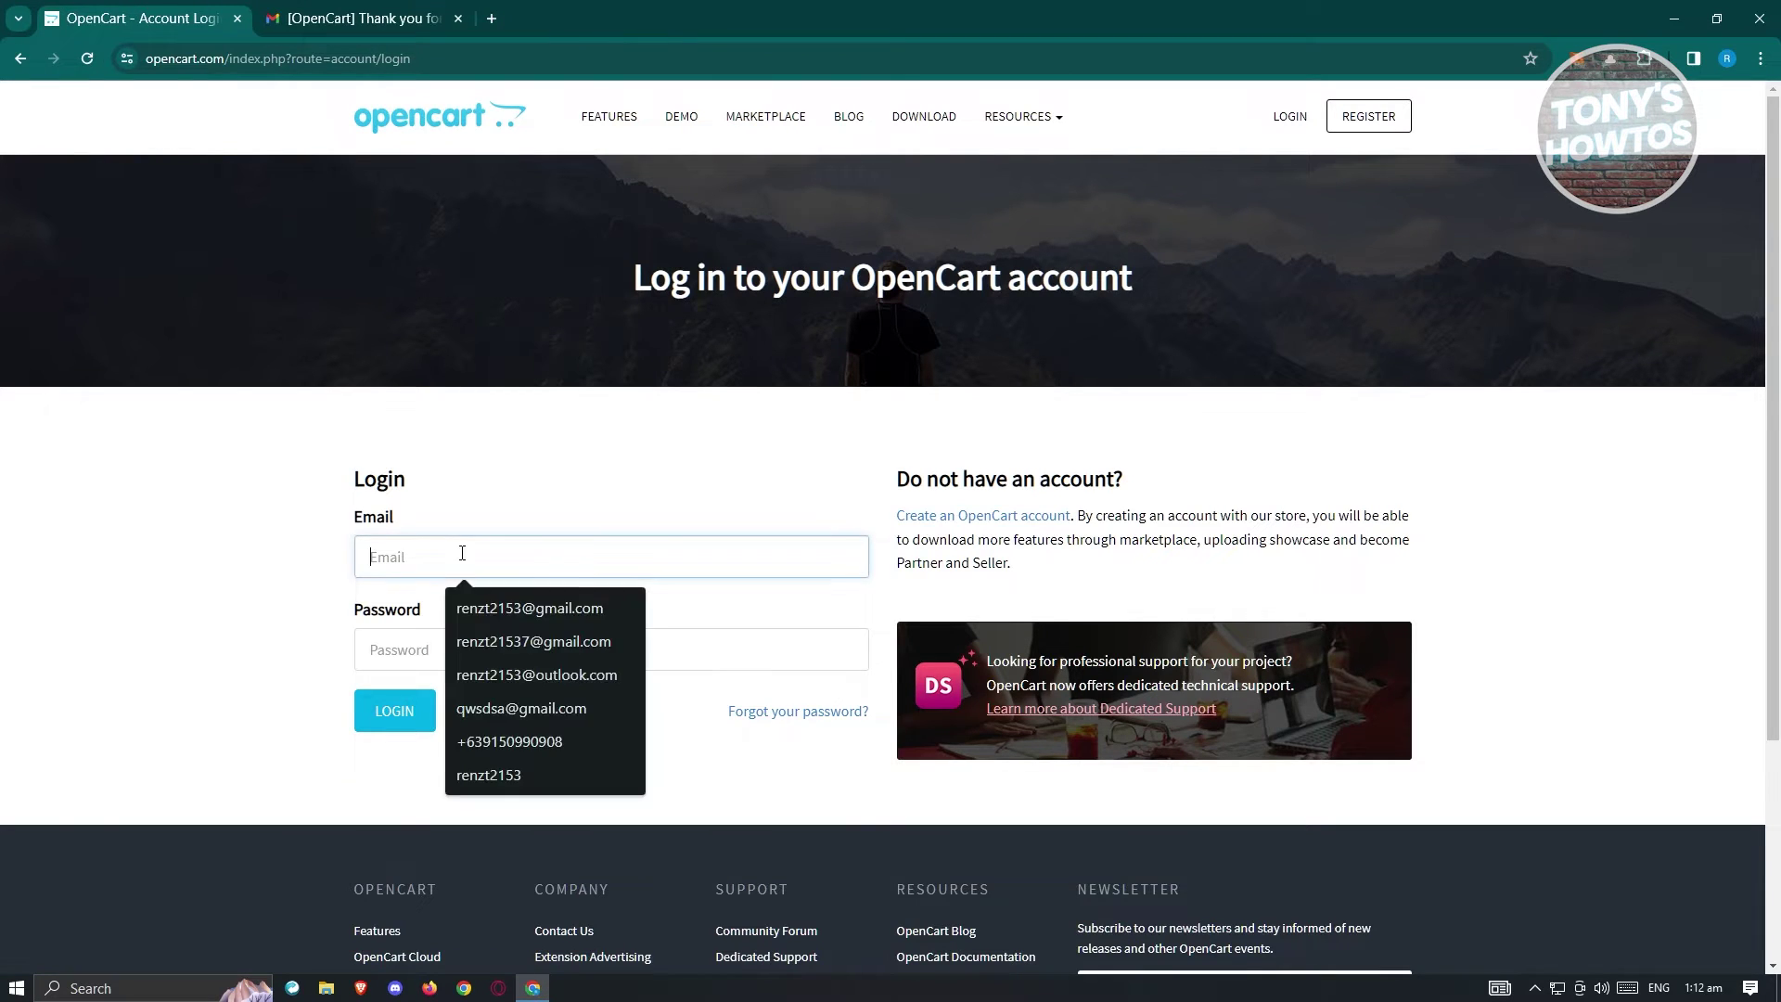
{"action": "left_click", "coordinate": [511, 607]}
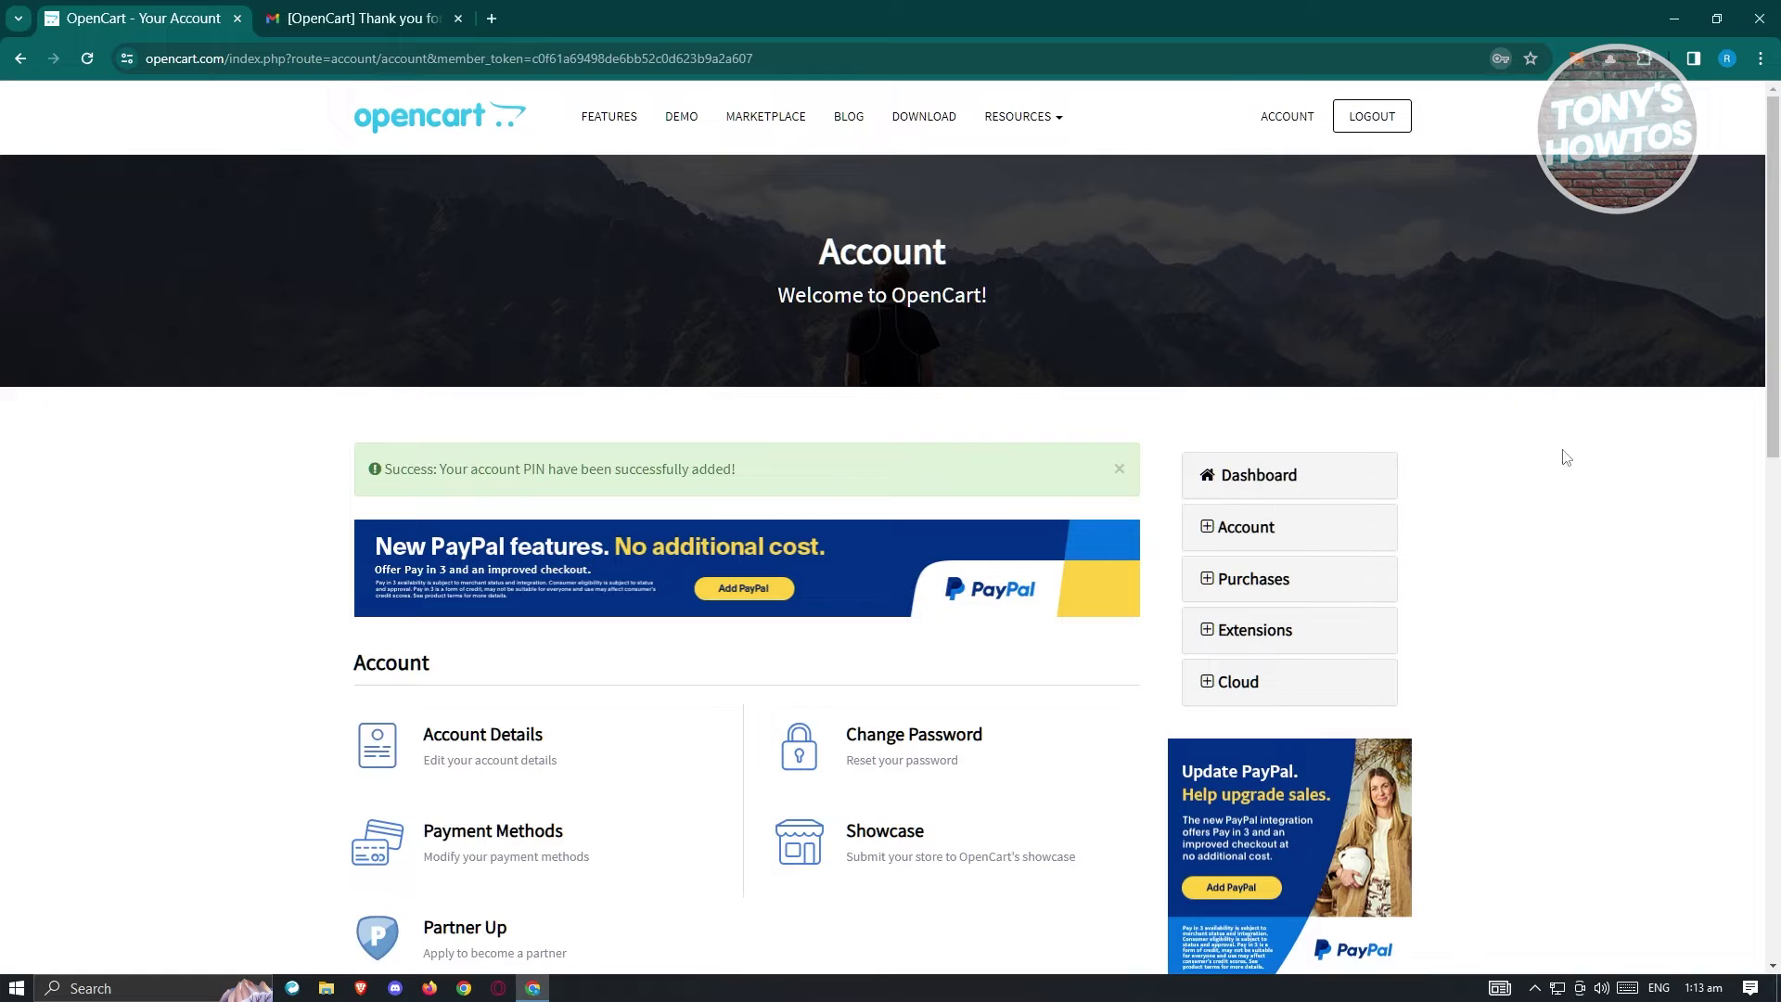
{"action": "scroll", "coordinate": [1668, 617], "scroll_direction": "down", "scroll_amount": 5}
{"action": "scroll", "coordinate": [1646, 659], "scroll_direction": "up", "scroll_amount": 3}
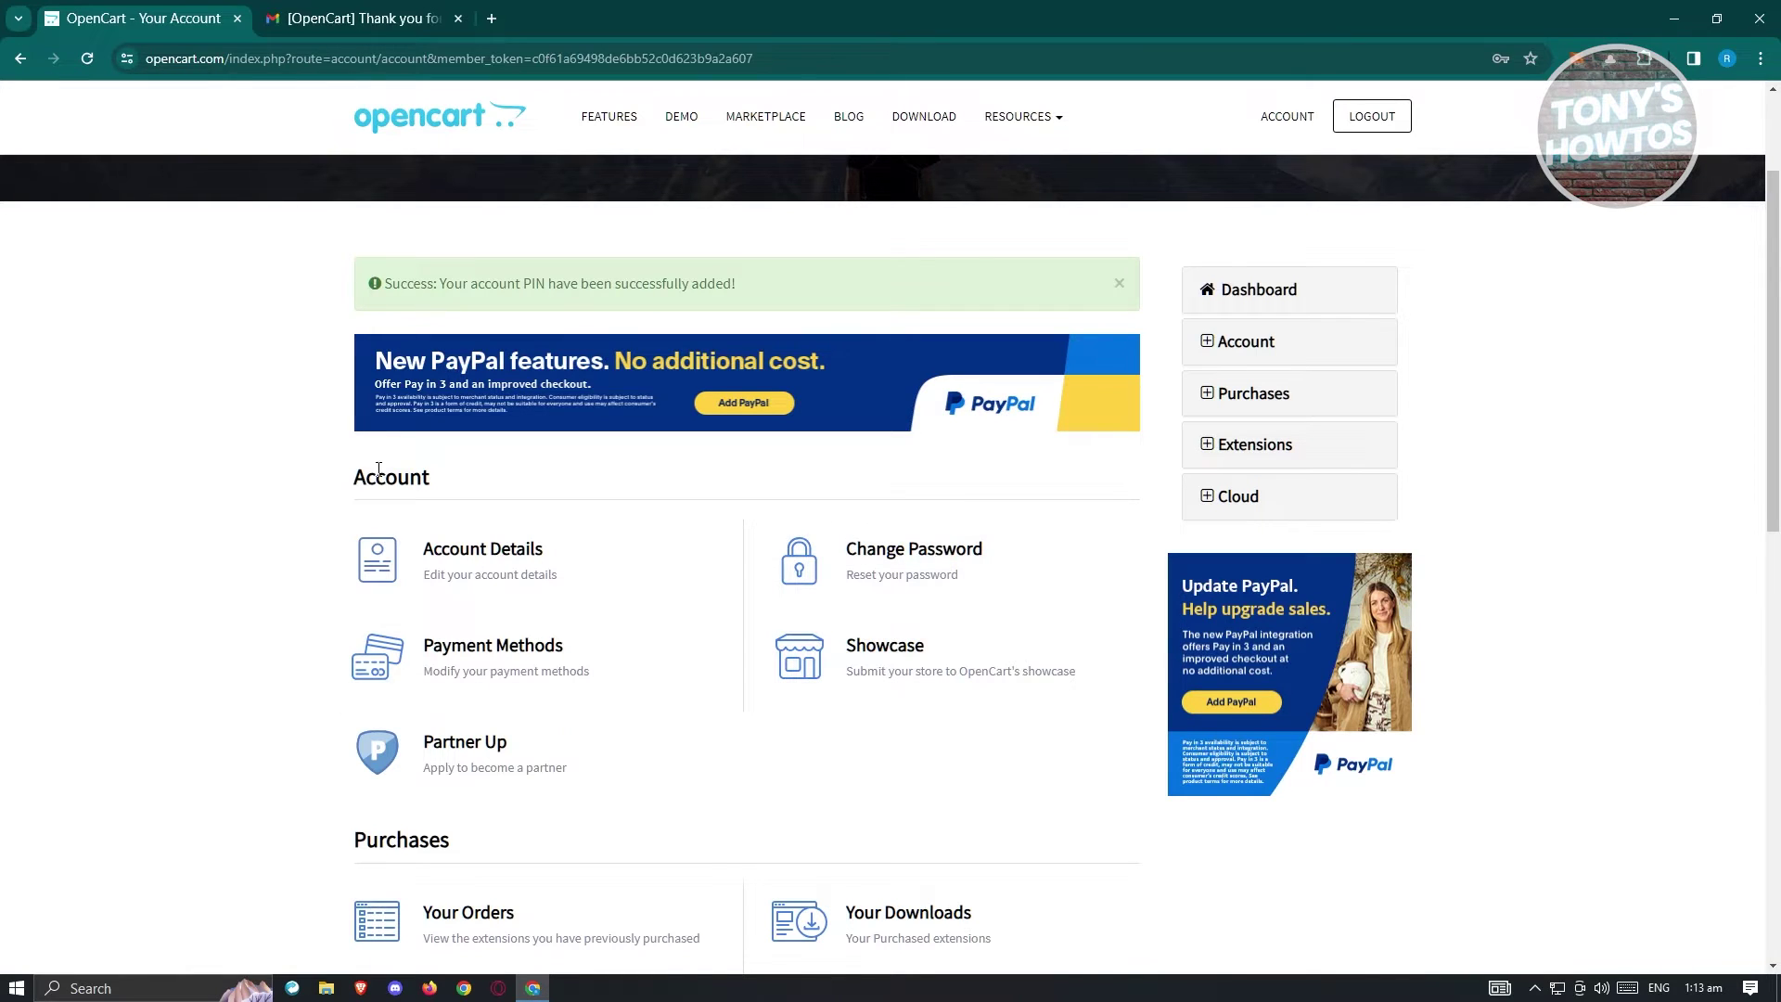
{"action": "scroll", "coordinate": [212, 598], "scroll_direction": "down", "scroll_amount": 2}
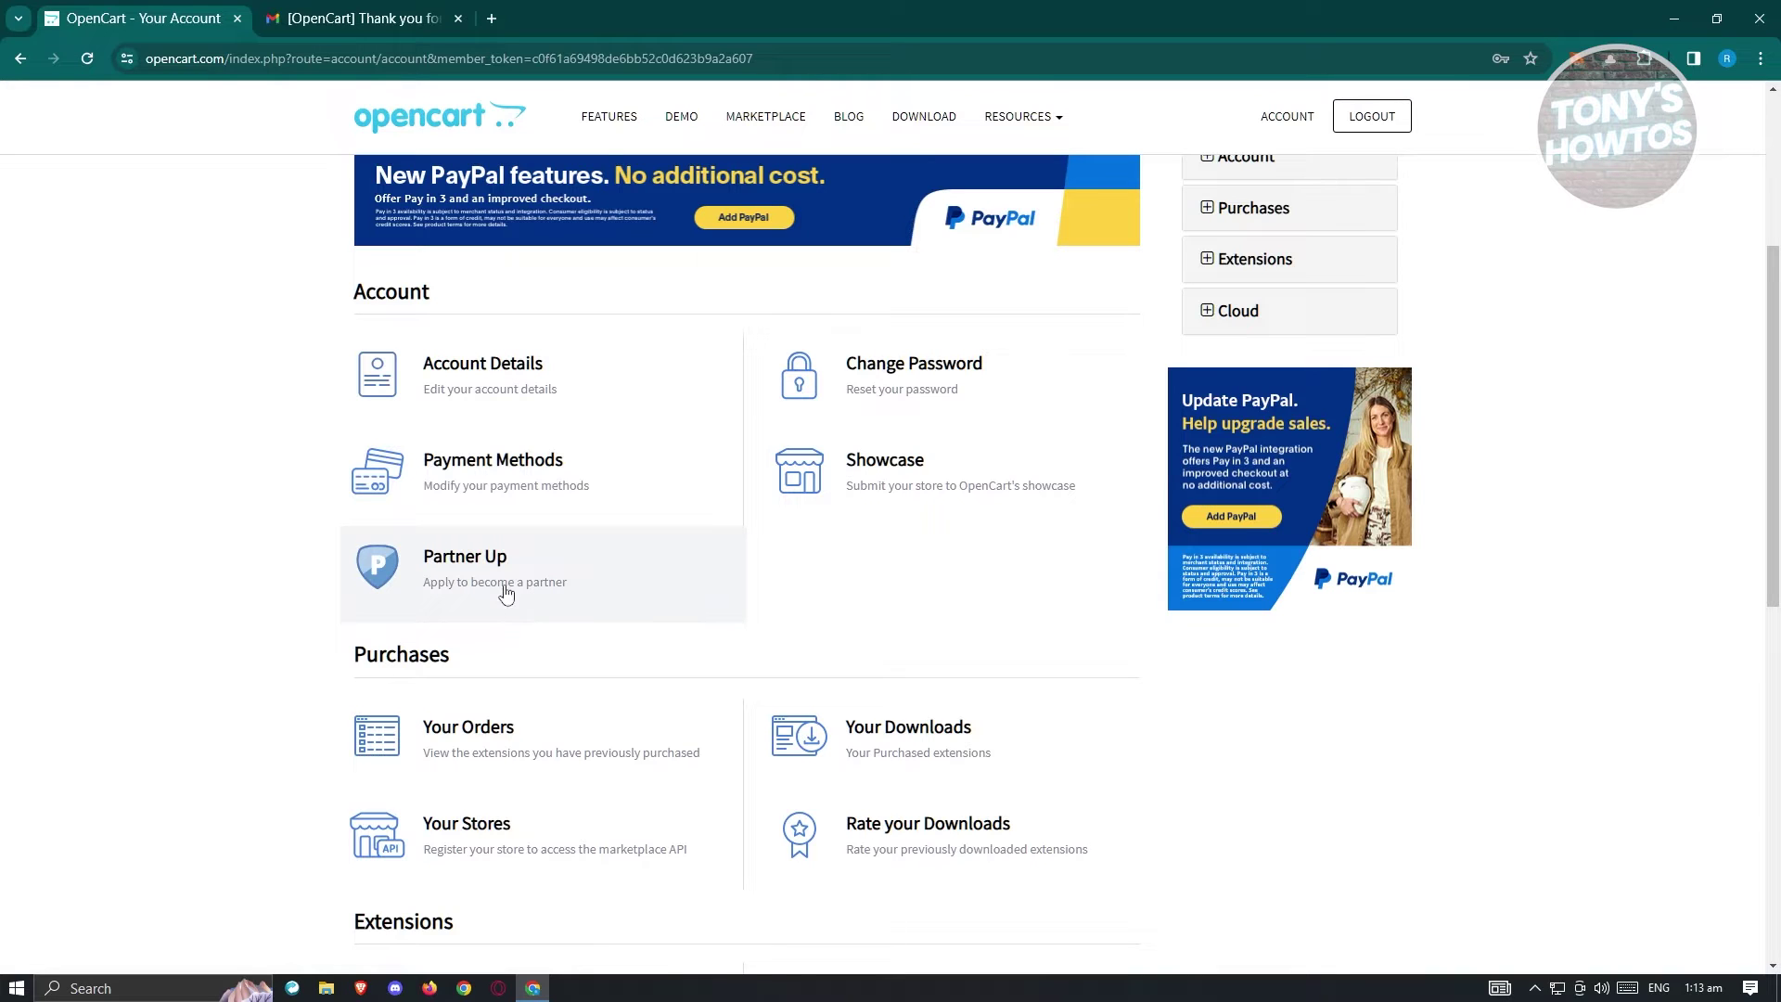
{"action": "left_click", "coordinate": [621, 605]}
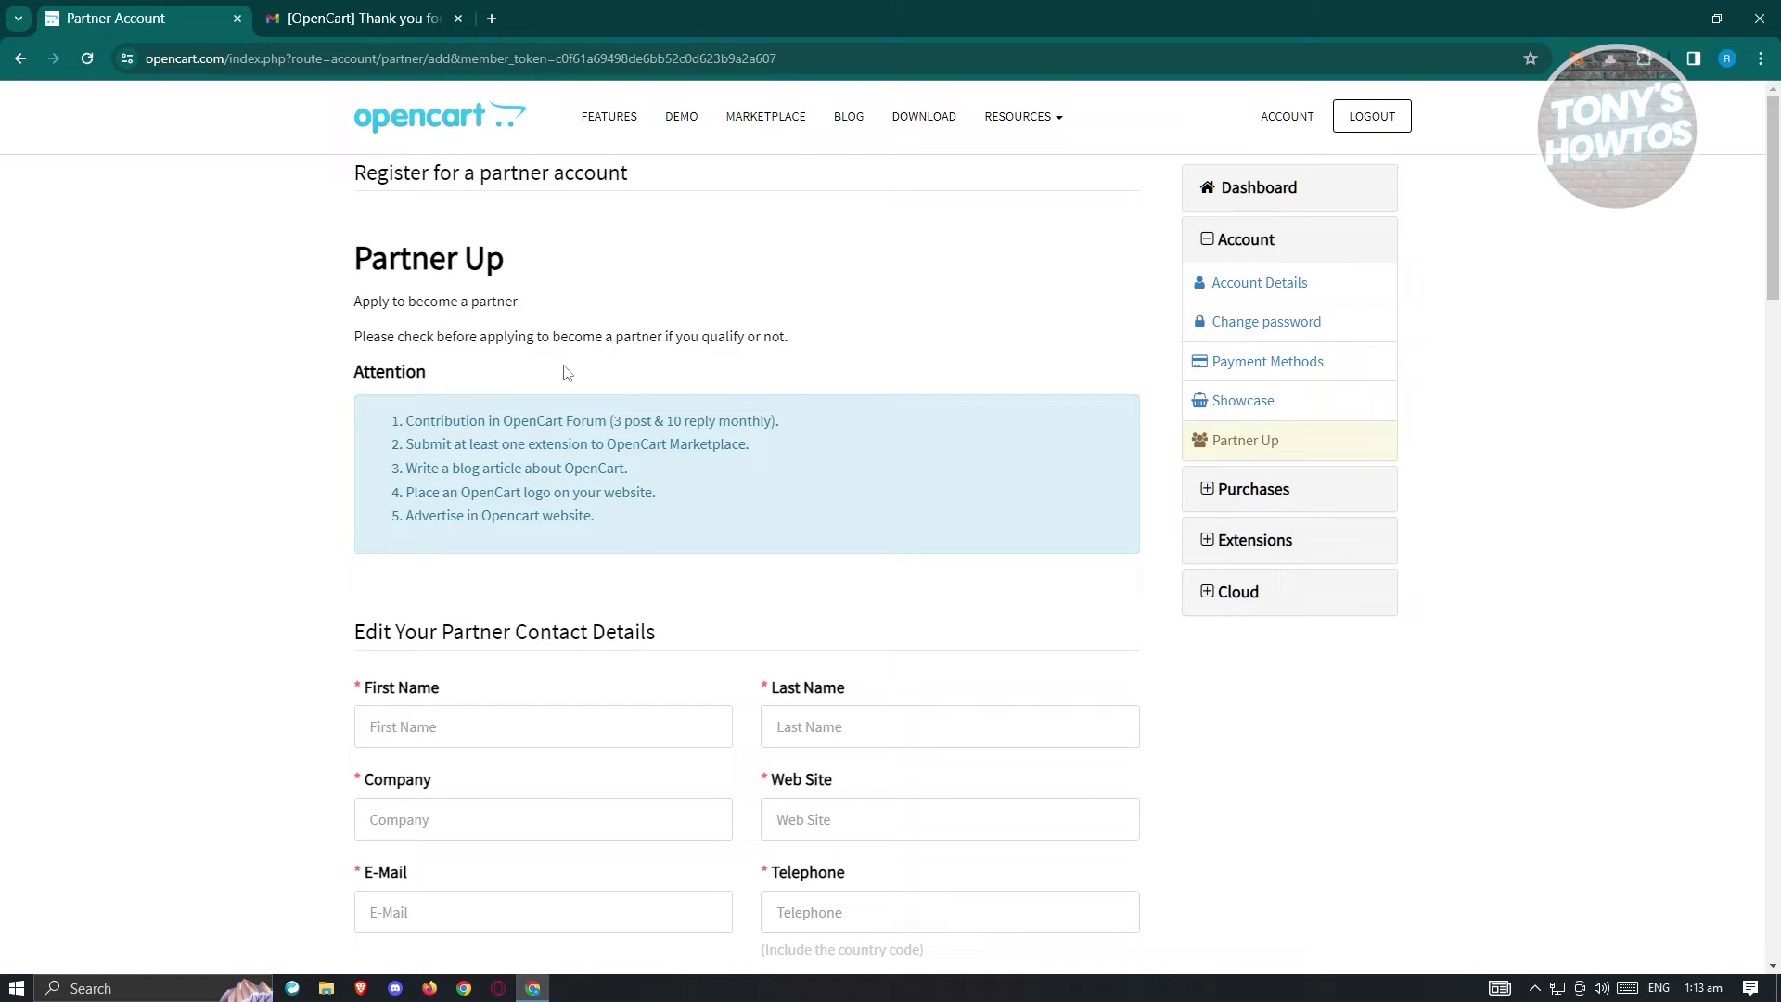
{"action": "scroll", "coordinate": [734, 529], "scroll_direction": "down", "scroll_amount": 5}
{"action": "scroll", "coordinate": [742, 536], "scroll_direction": "down", "scroll_amount": 5}
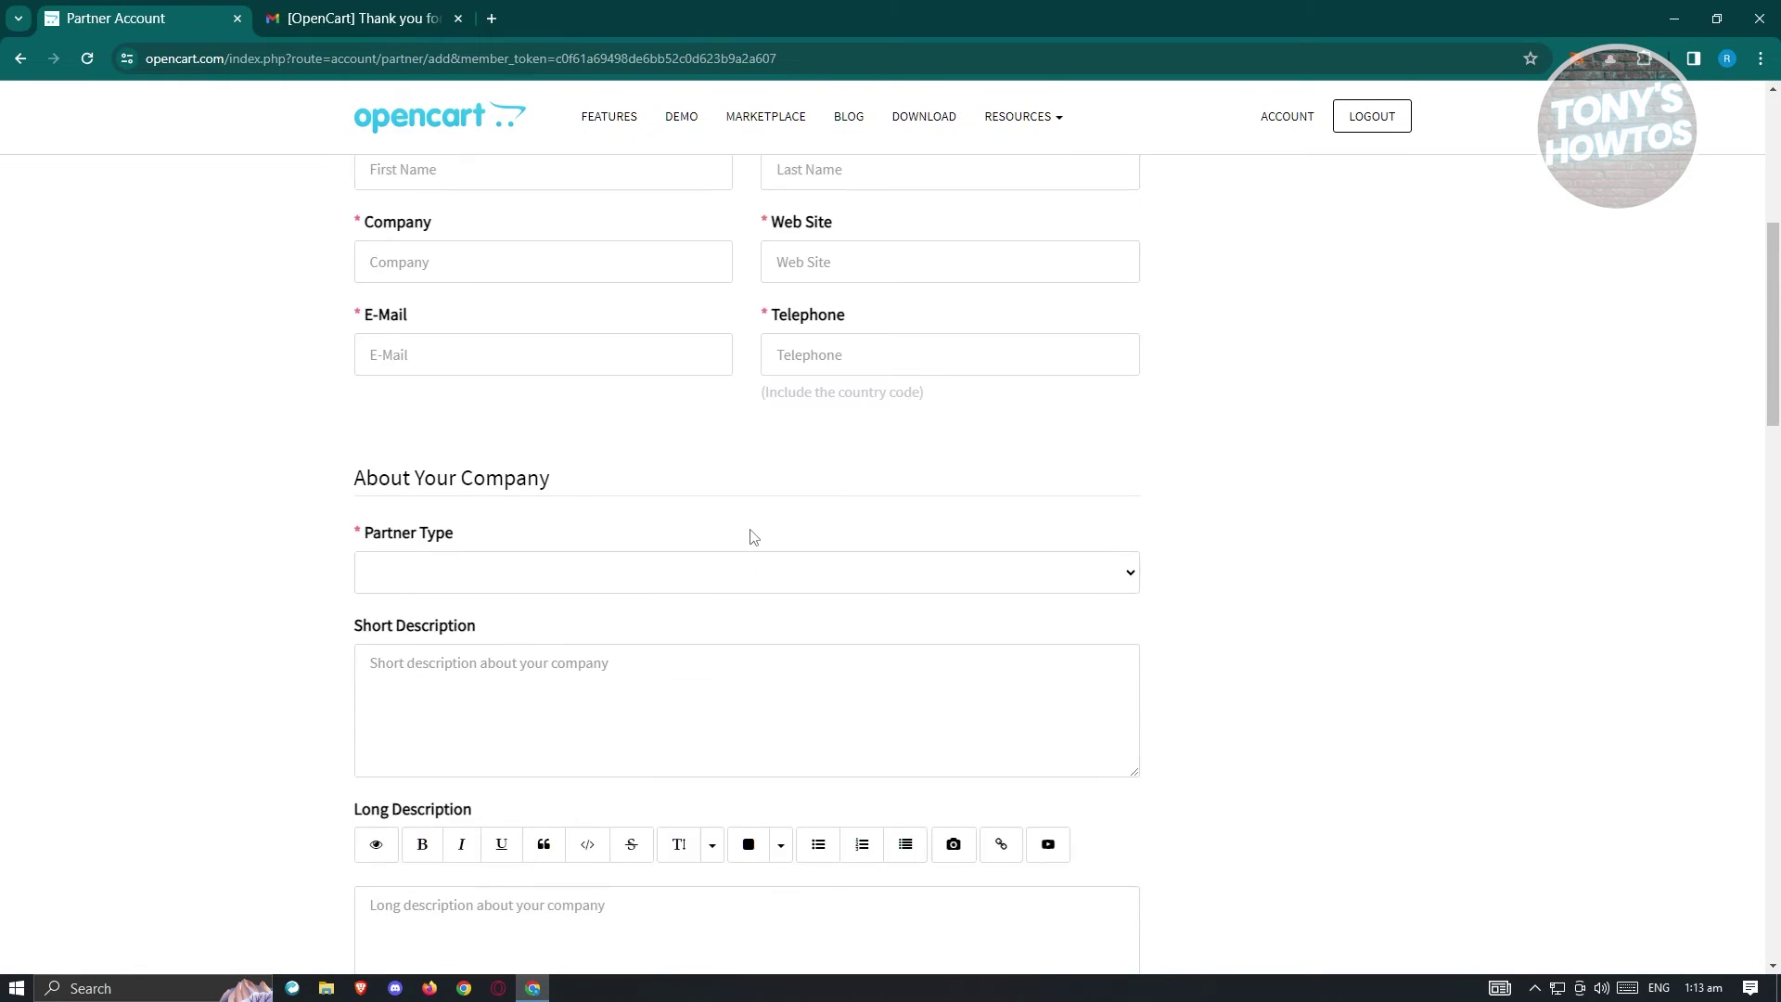
{"action": "scroll", "coordinate": [748, 538], "scroll_direction": "up", "scroll_amount": 3}
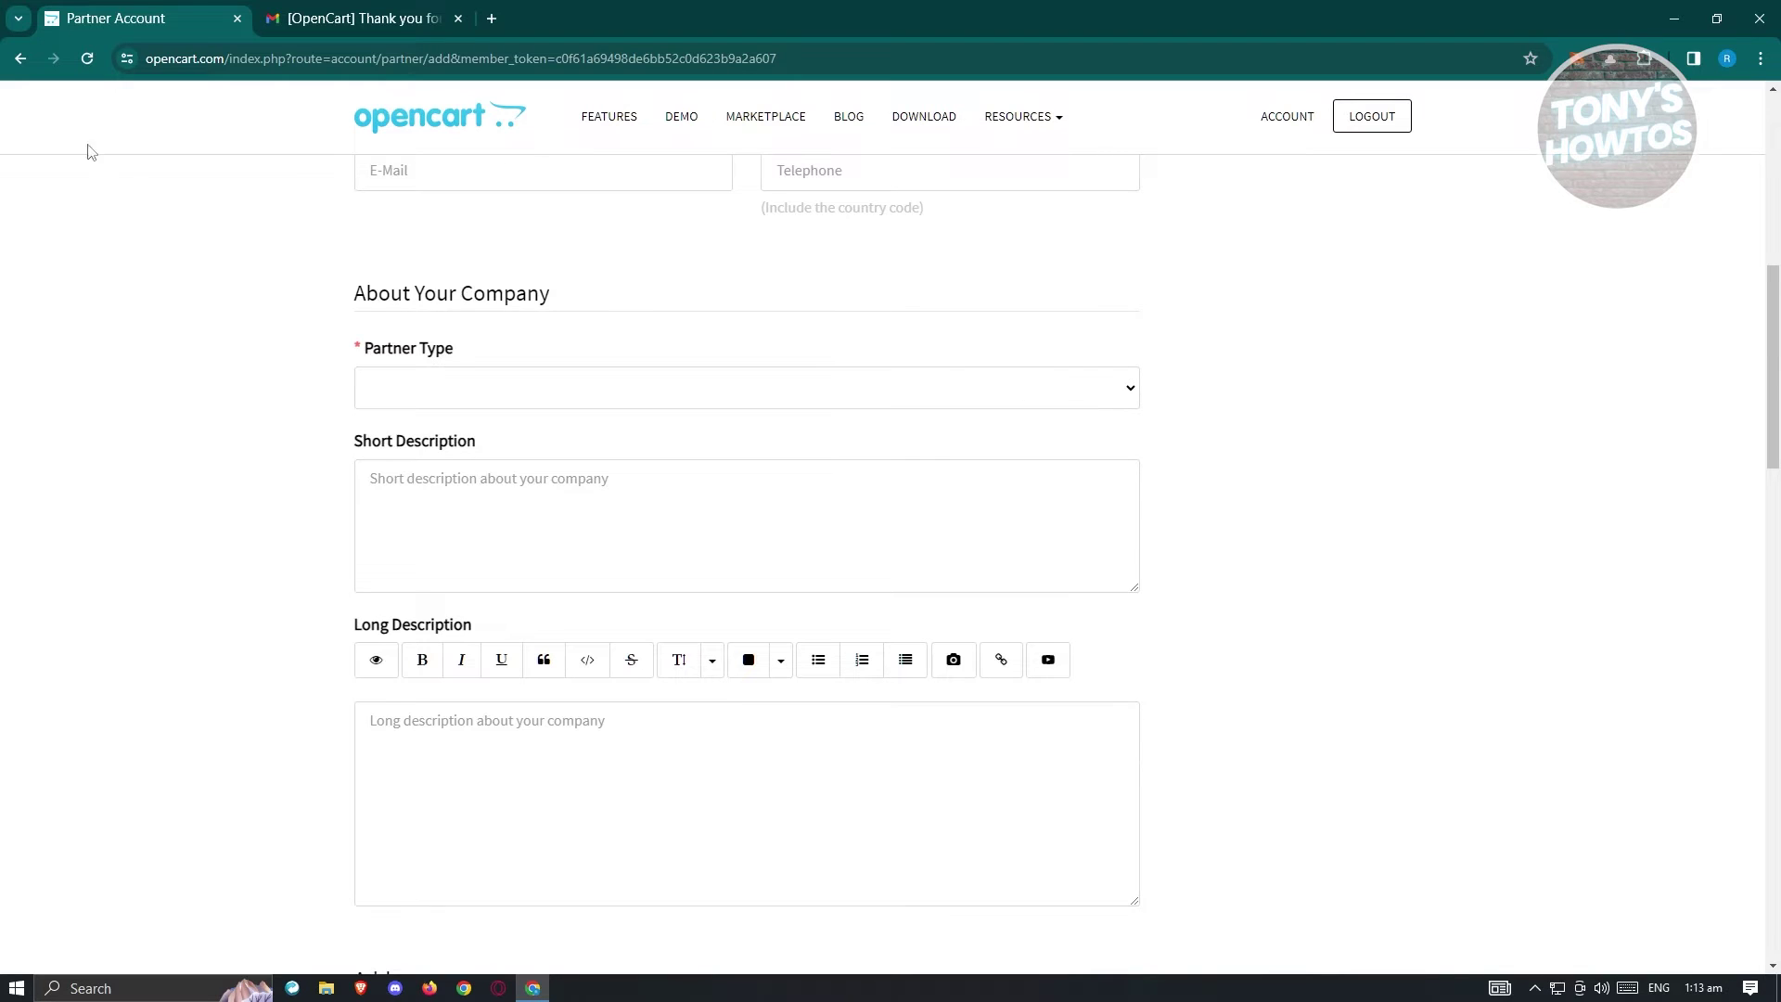
{"action": "left_click", "coordinate": [21, 58]}
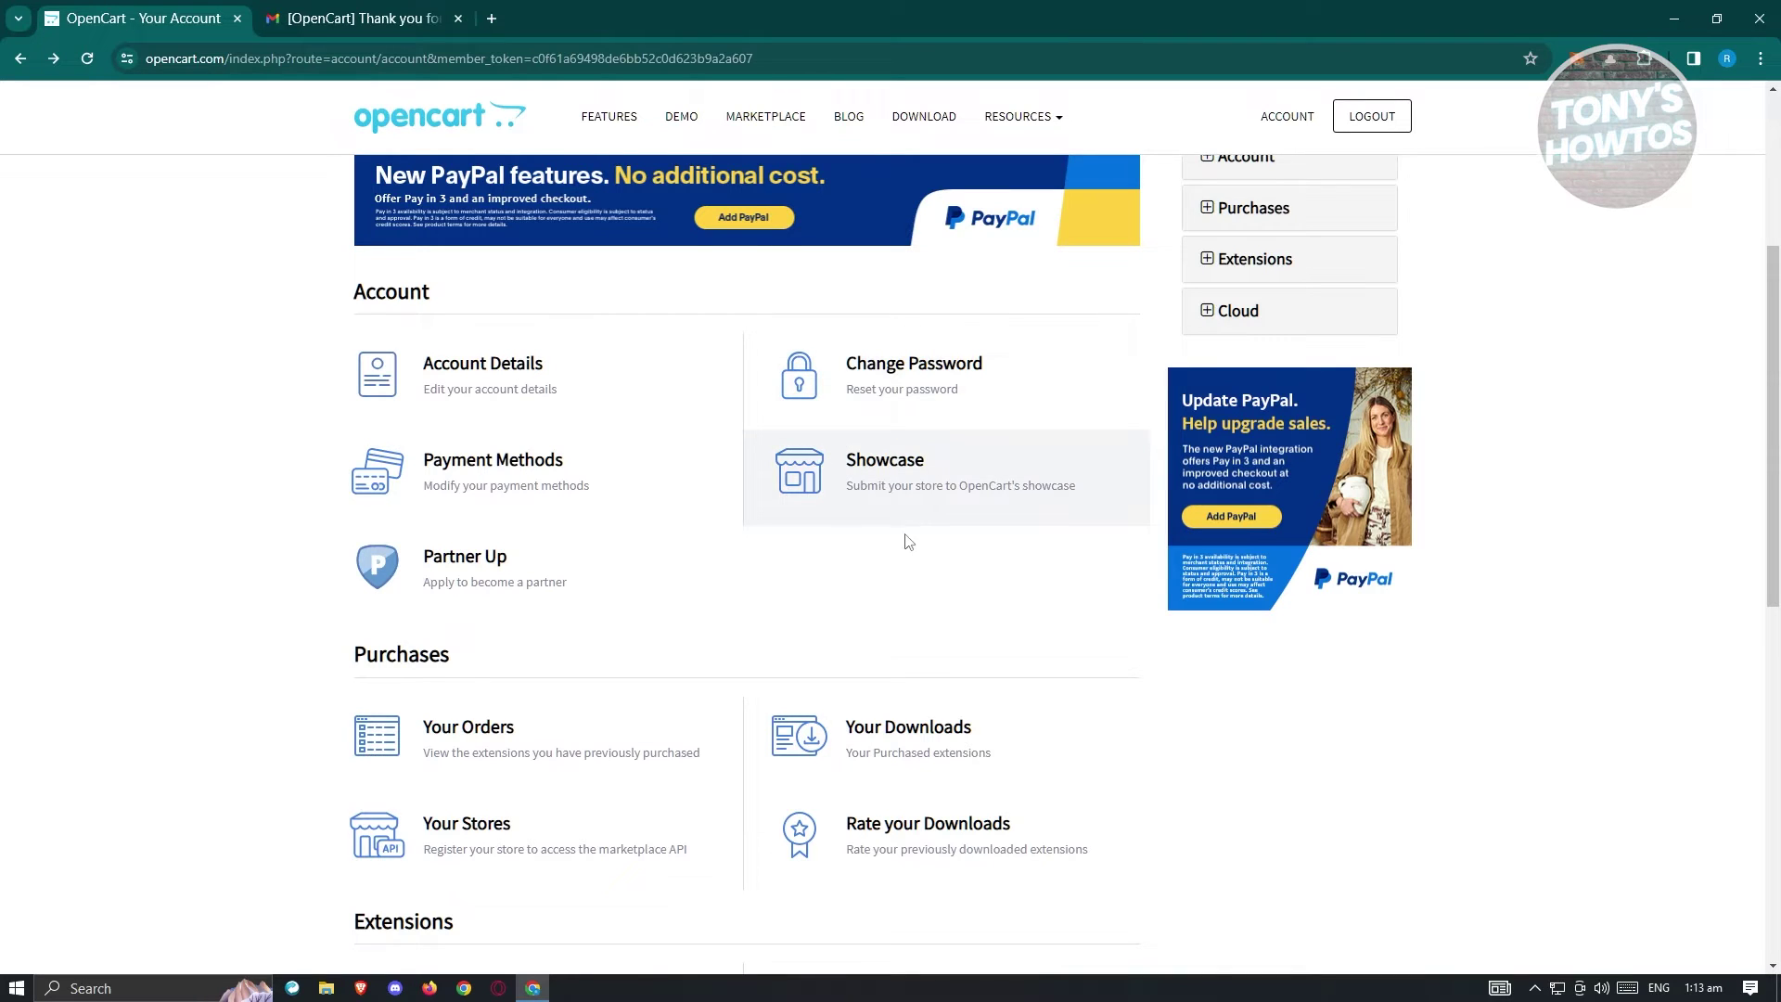
{"action": "scroll", "coordinate": [908, 542], "scroll_direction": "down", "scroll_amount": 3}
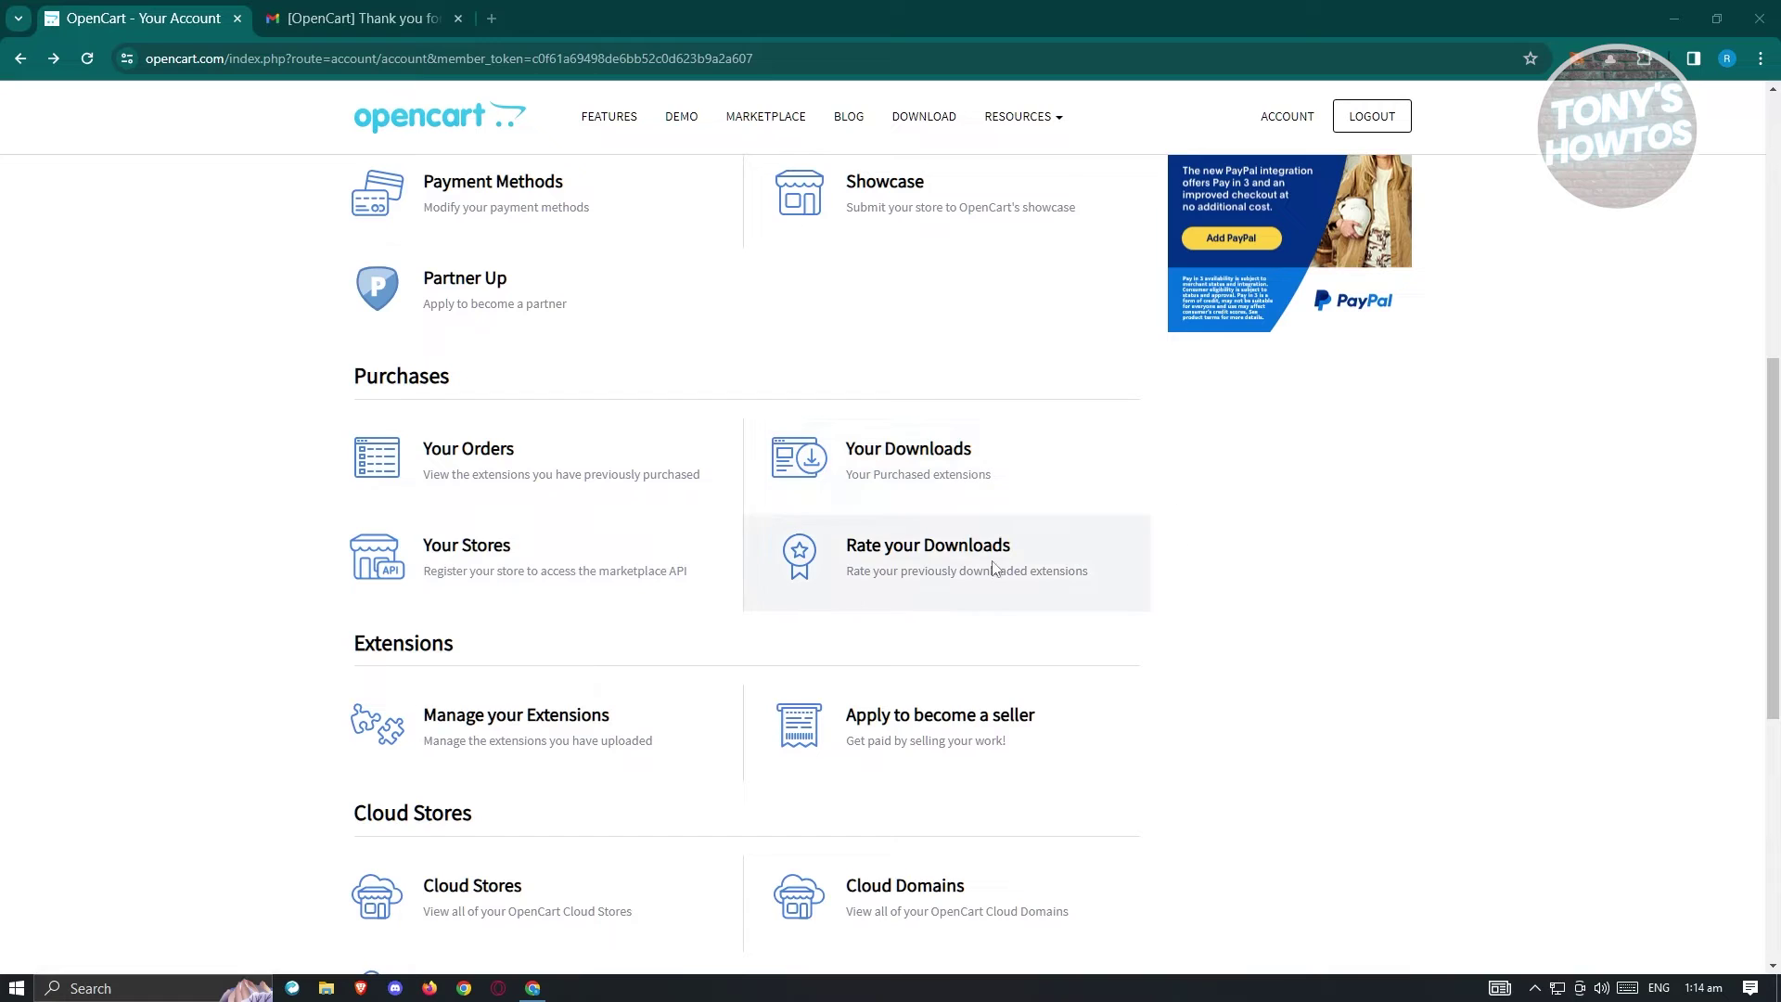
{"action": "scroll", "coordinate": [1273, 588], "scroll_direction": "down", "scroll_amount": 4}
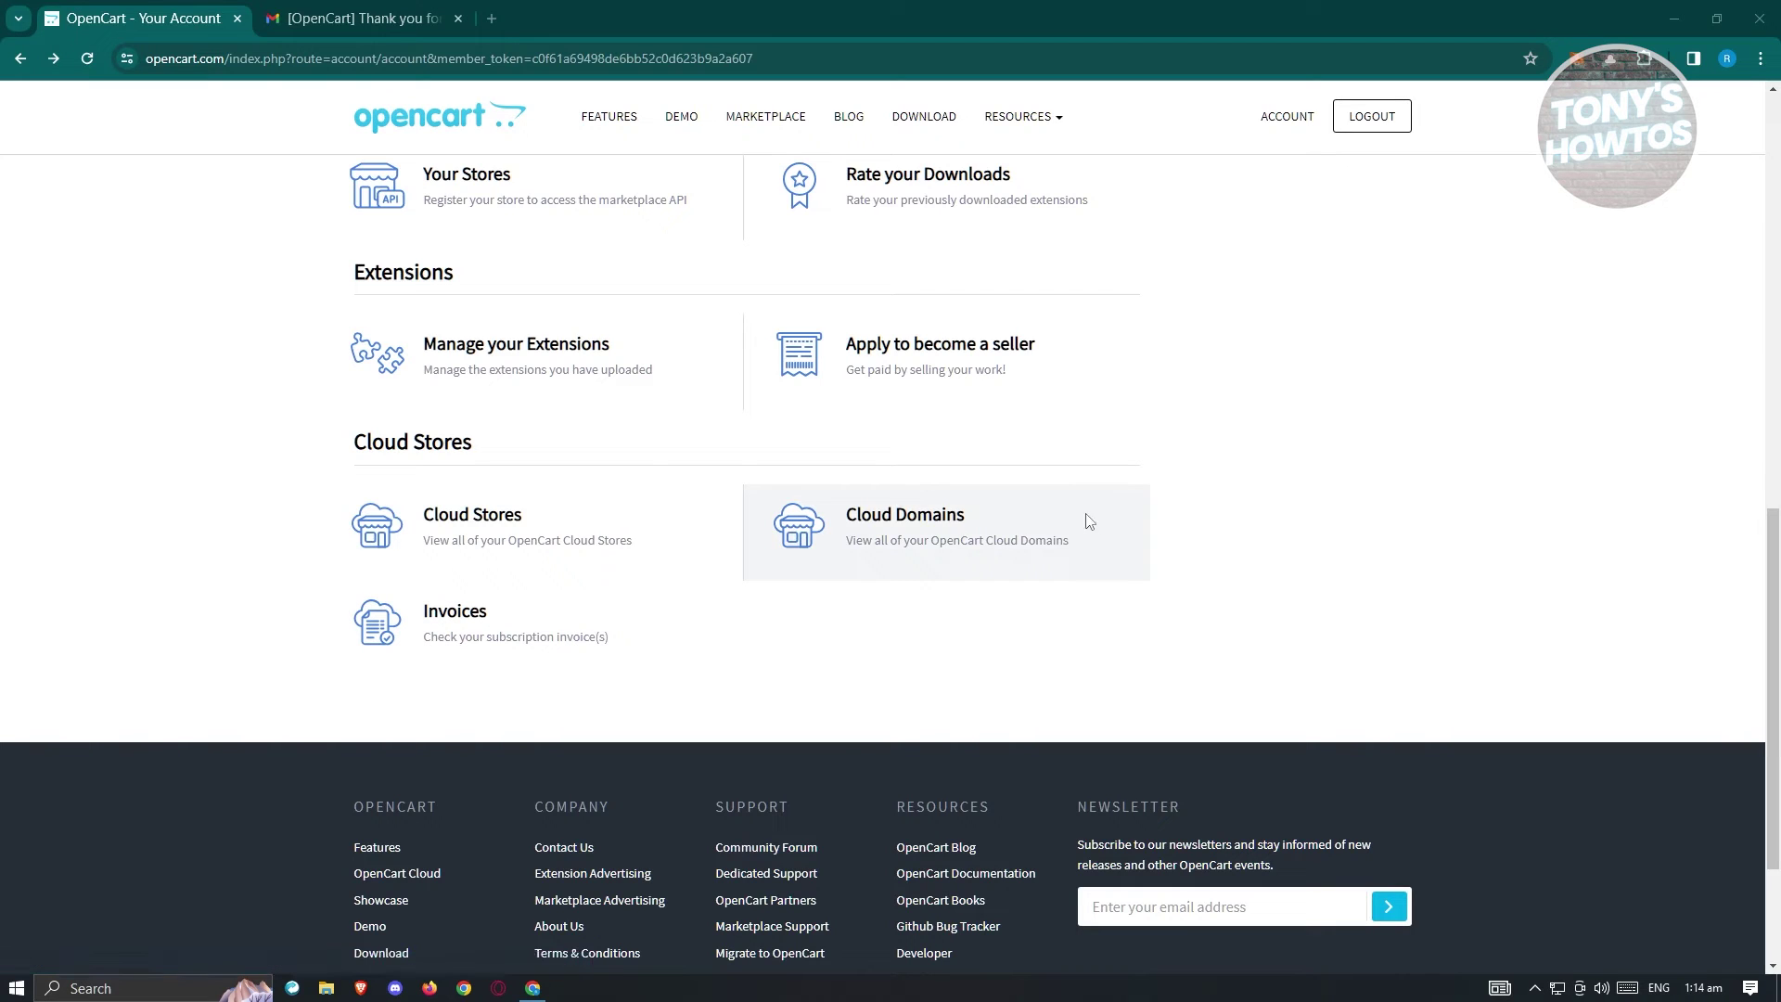
{"action": "scroll", "coordinate": [891, 520], "scroll_direction": "up", "scroll_amount": 2}
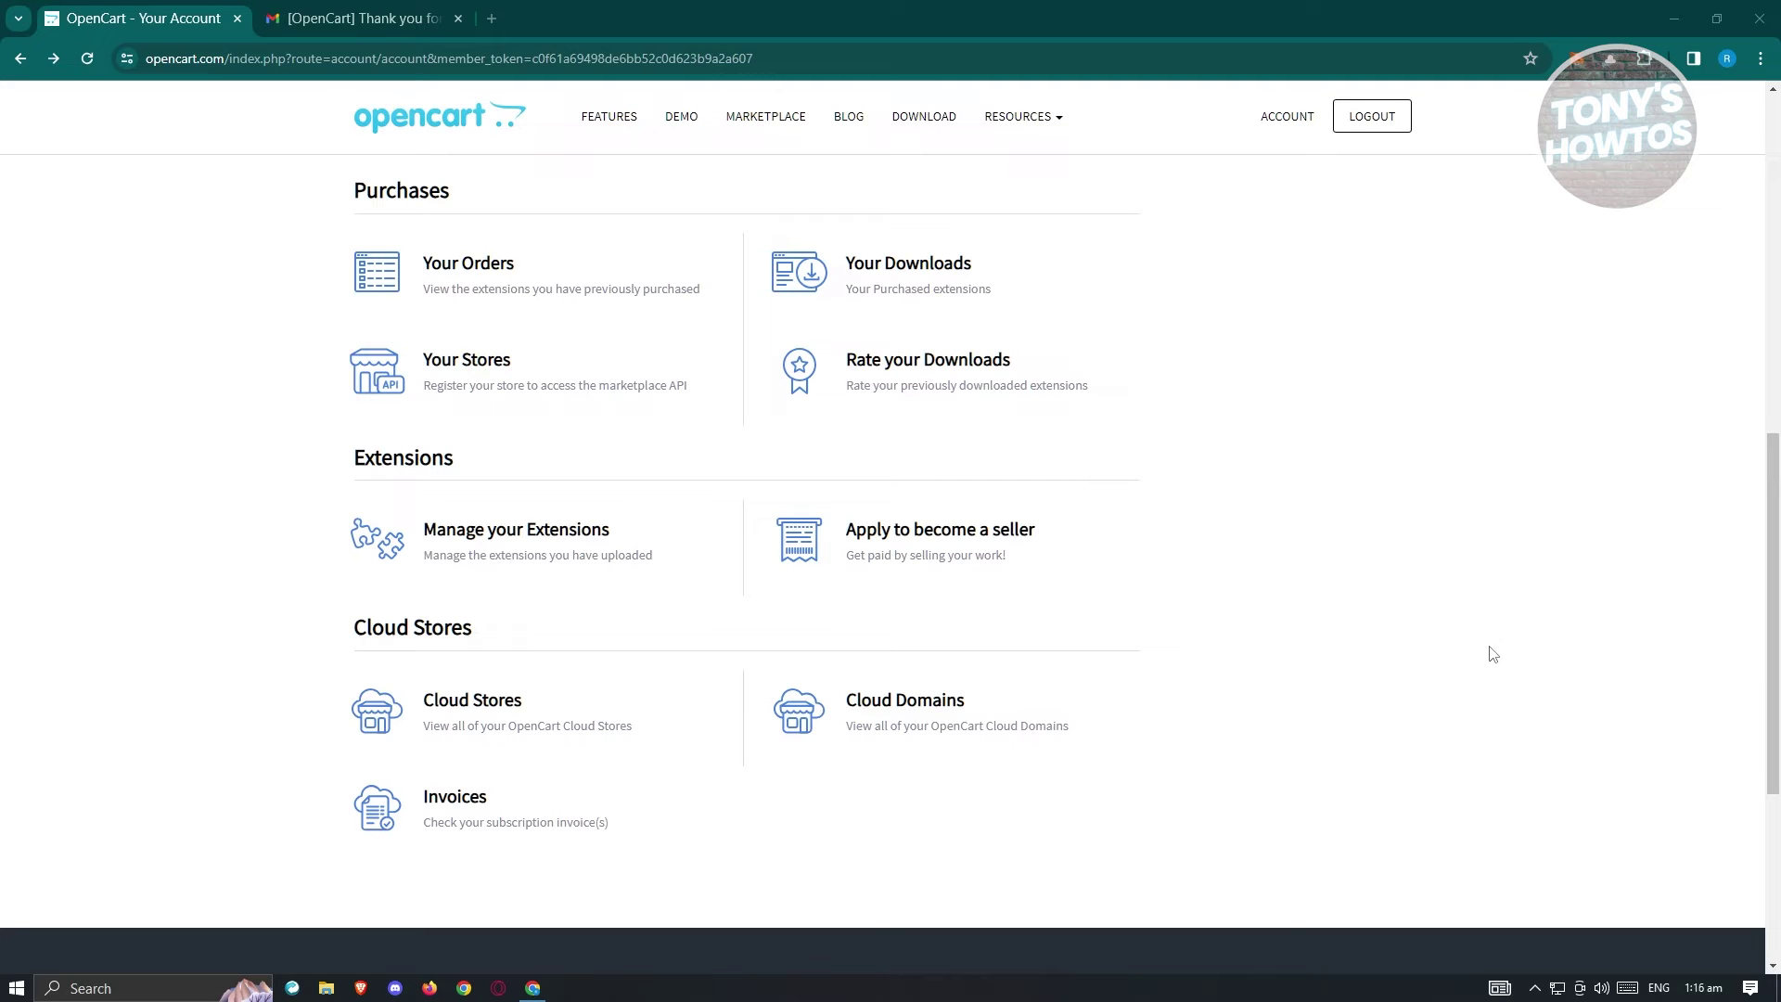
{"action": "scroll", "coordinate": [1352, 668], "scroll_direction": "up", "scroll_amount": 9}
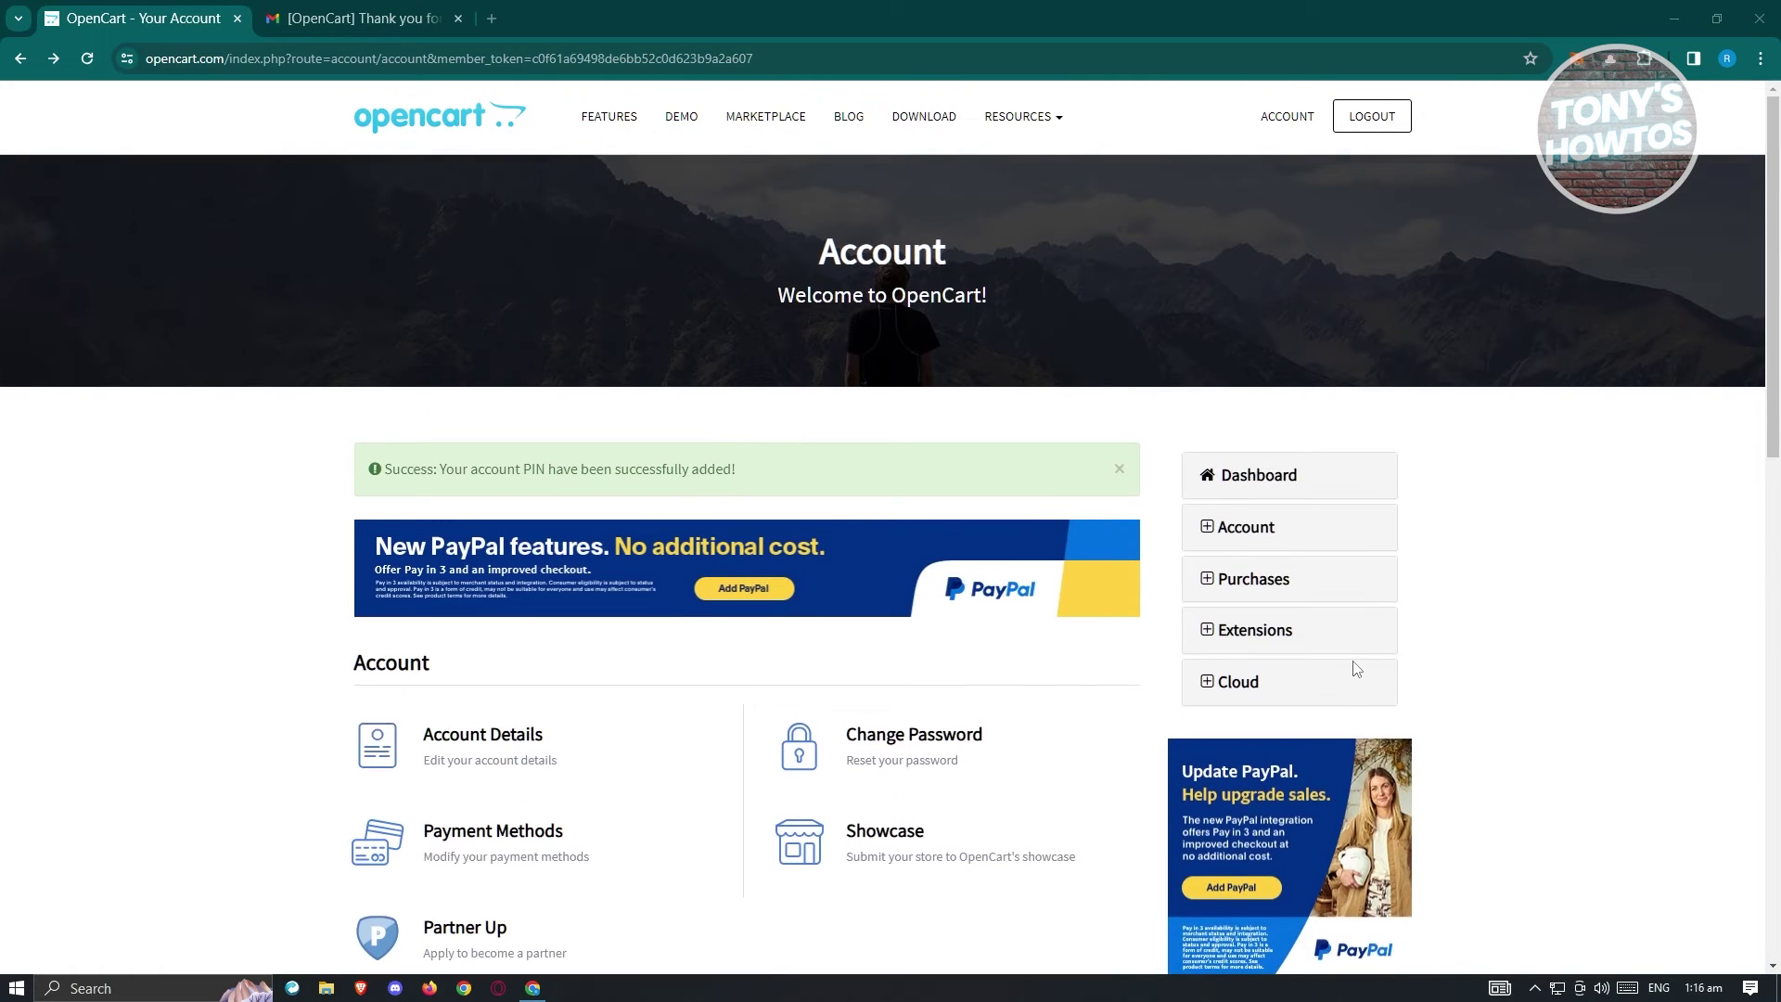
{"action": "left_click", "coordinate": [944, 130]}
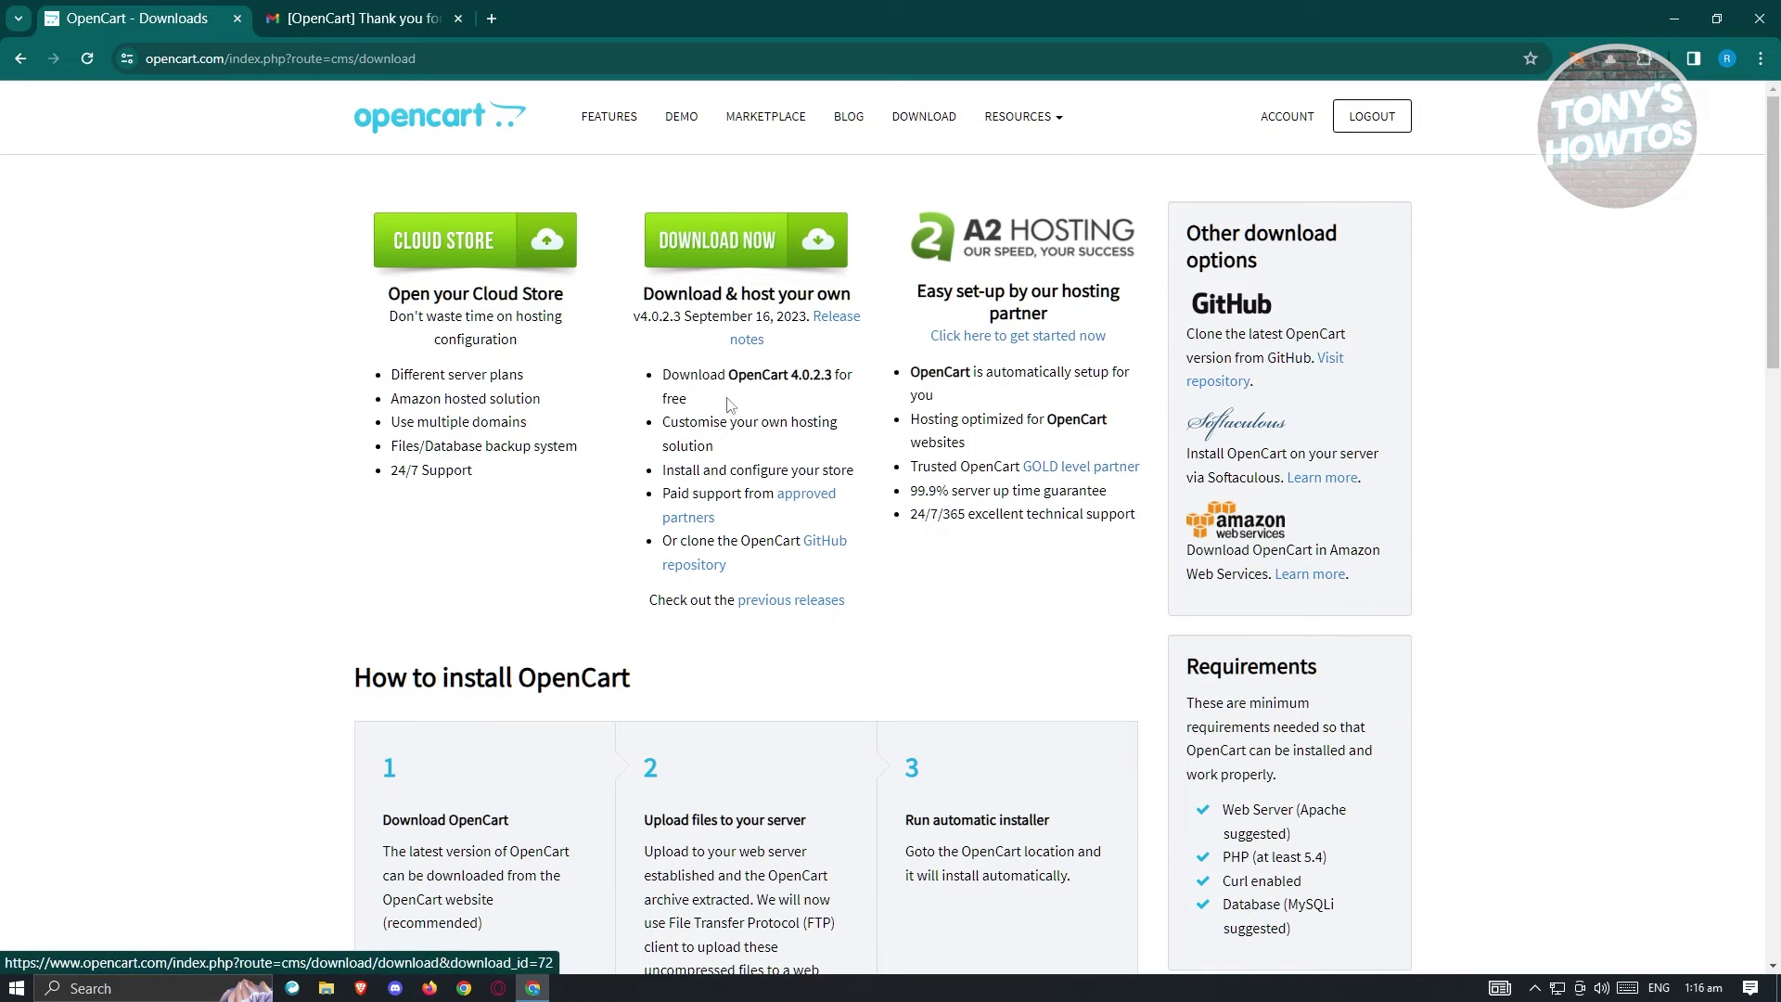
{"action": "scroll", "coordinate": [606, 502], "scroll_direction": "down", "scroll_amount": 3}
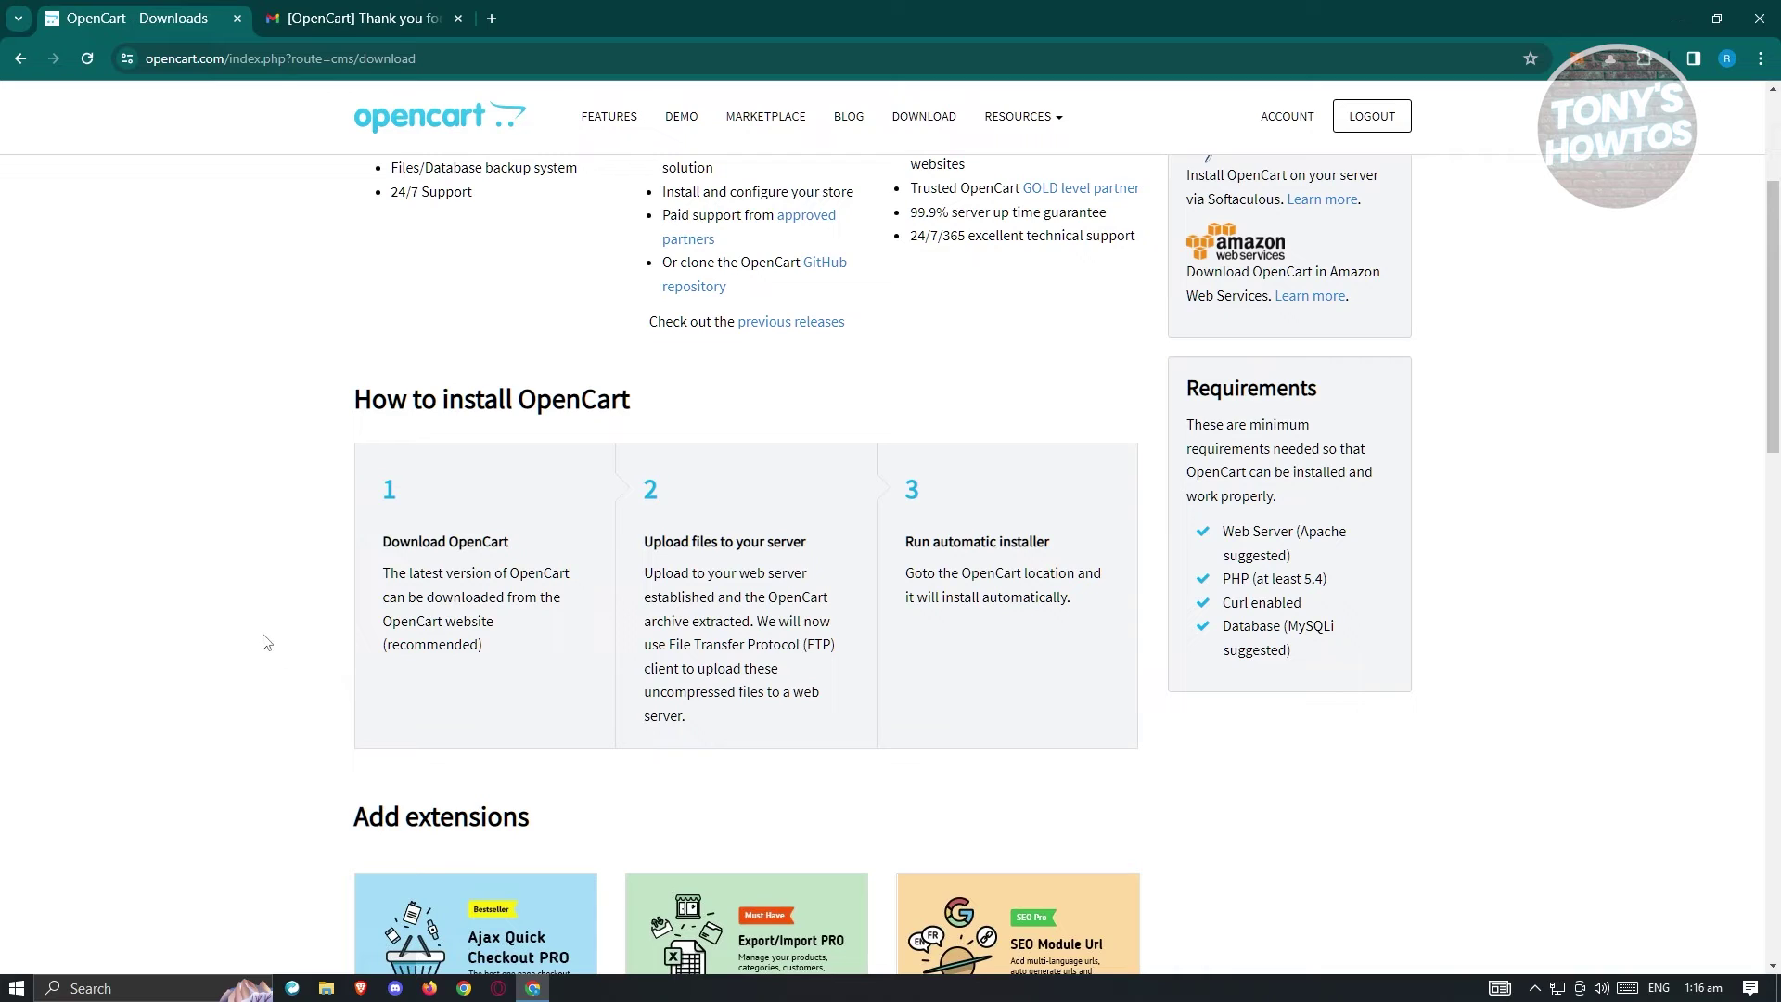
{"action": "left_click_drag", "start_coordinate": [390, 544], "coordinate": [531, 546]}
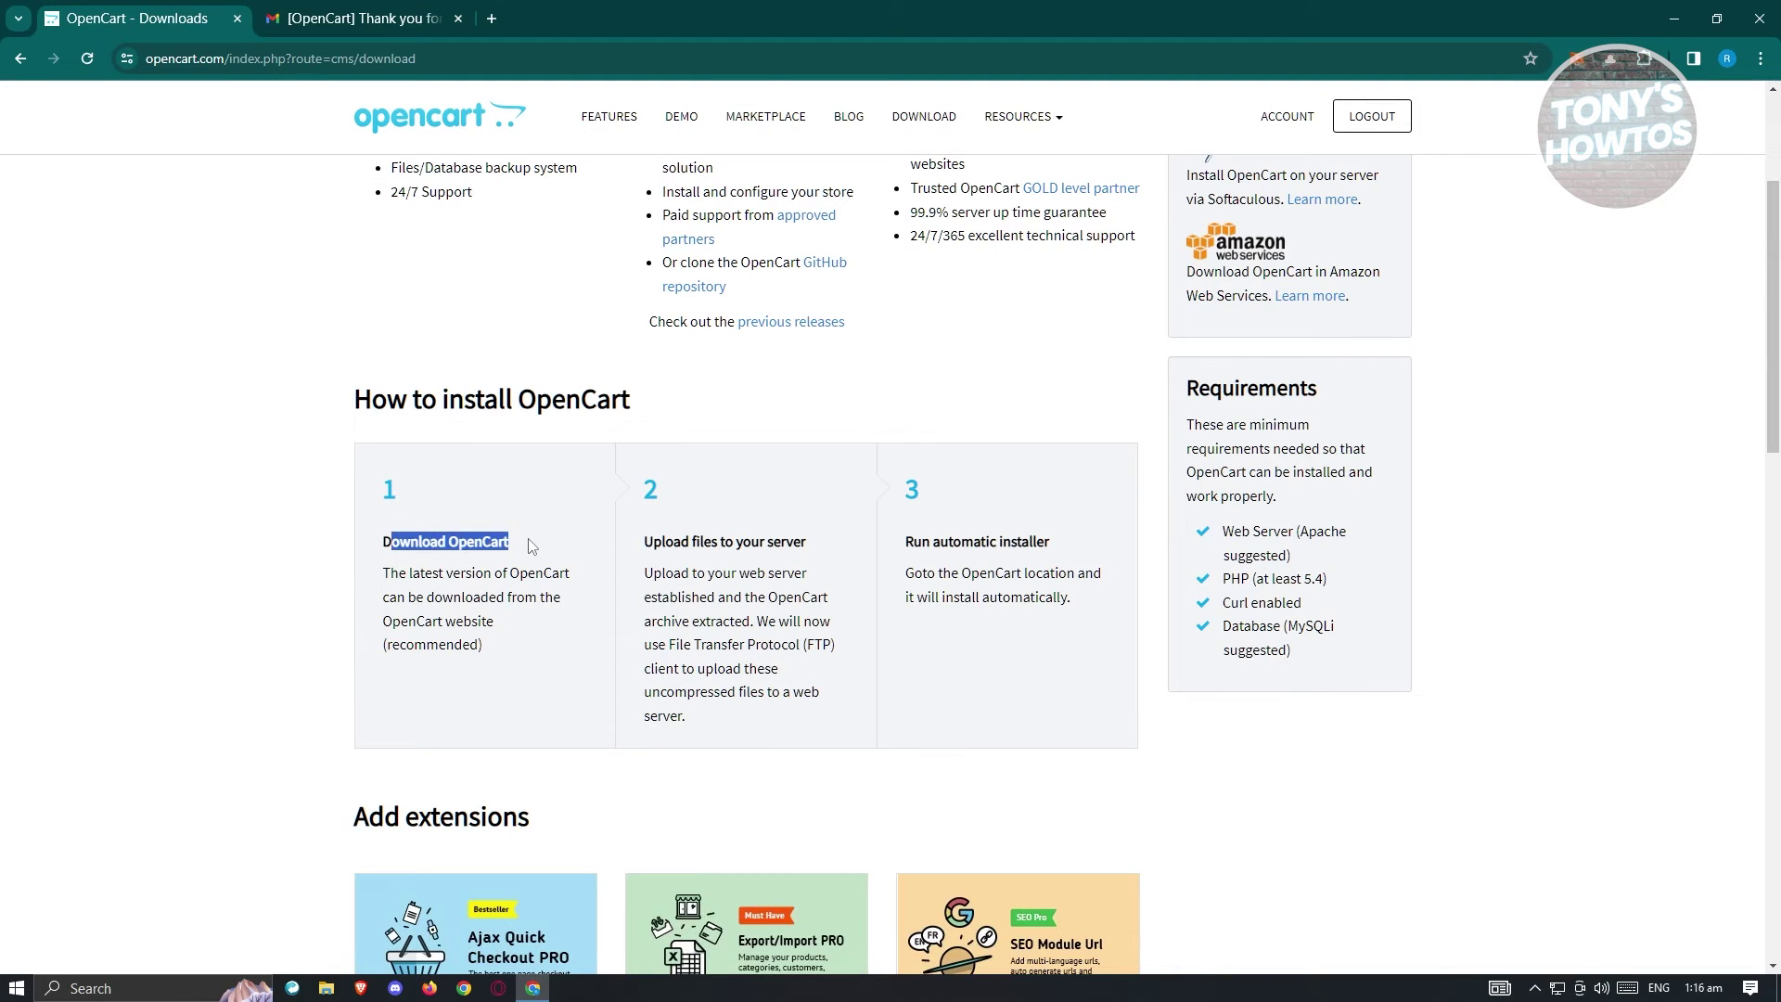
{"action": "scroll", "coordinate": [676, 615], "scroll_direction": "up", "scroll_amount": 3}
{"action": "scroll", "coordinate": [793, 645], "scroll_direction": "down", "scroll_amount": 4}
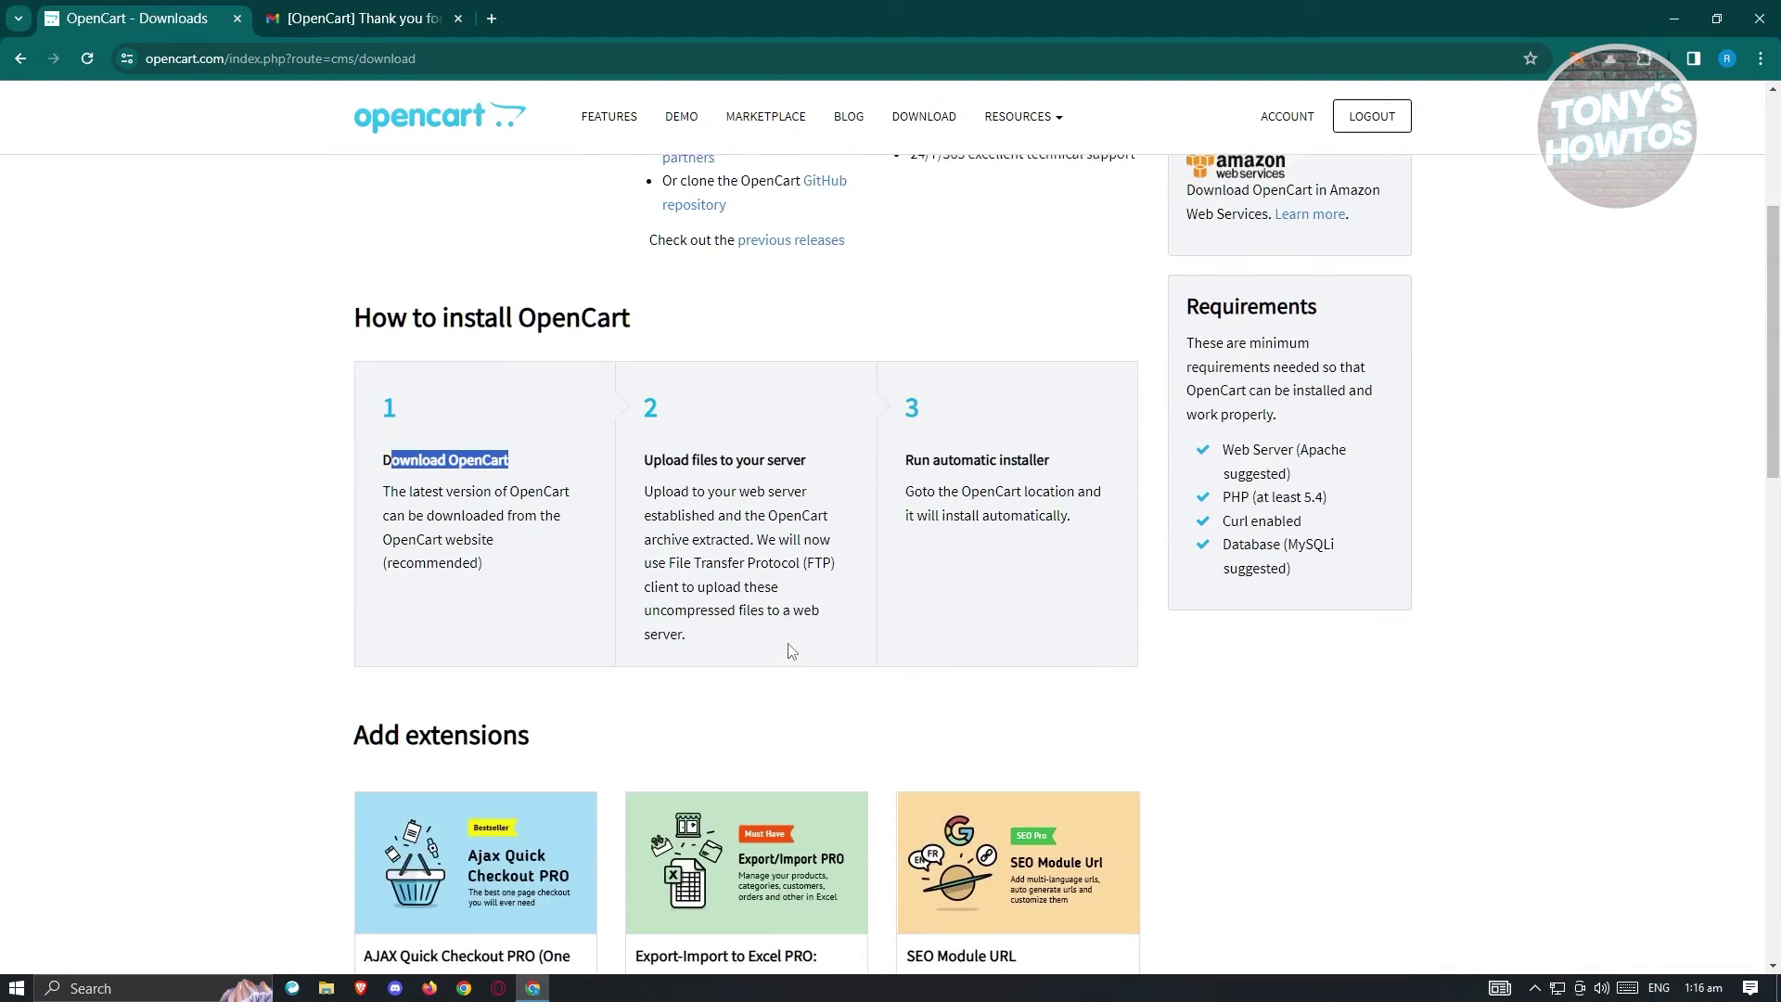
{"action": "left_click_drag", "start_coordinate": [645, 452], "coordinate": [820, 458]}
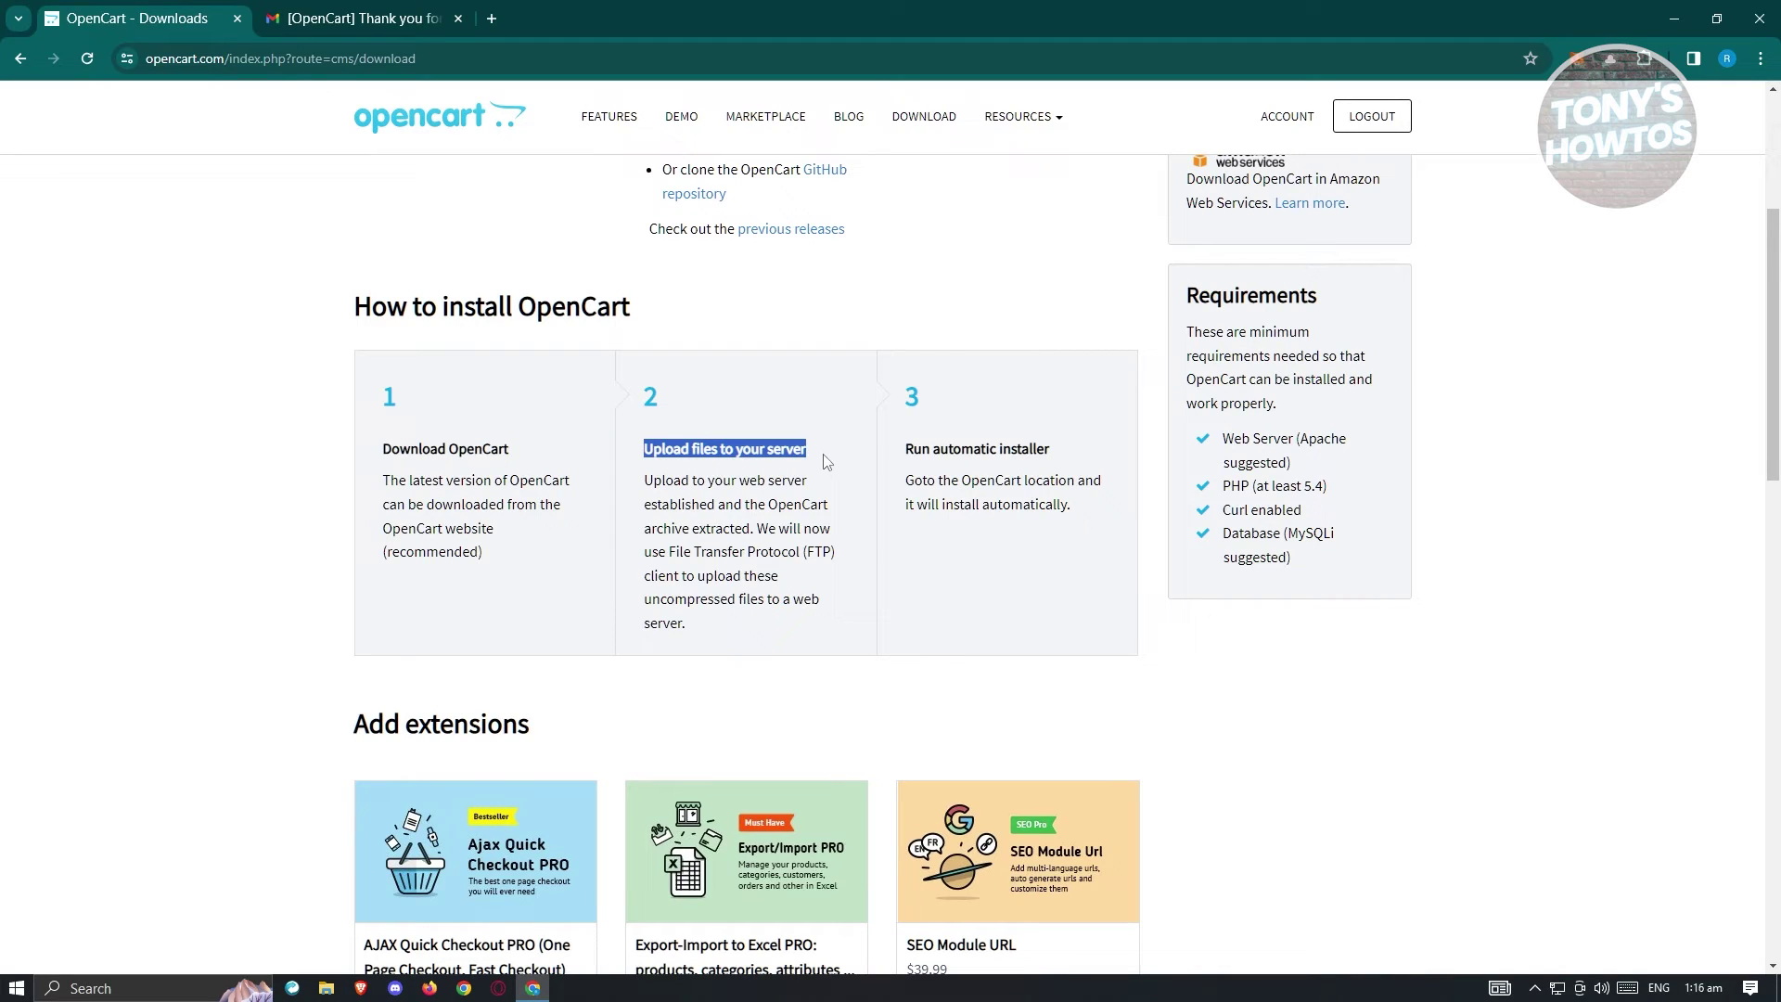
{"action": "left_click_drag", "start_coordinate": [906, 450], "coordinate": [1091, 455]}
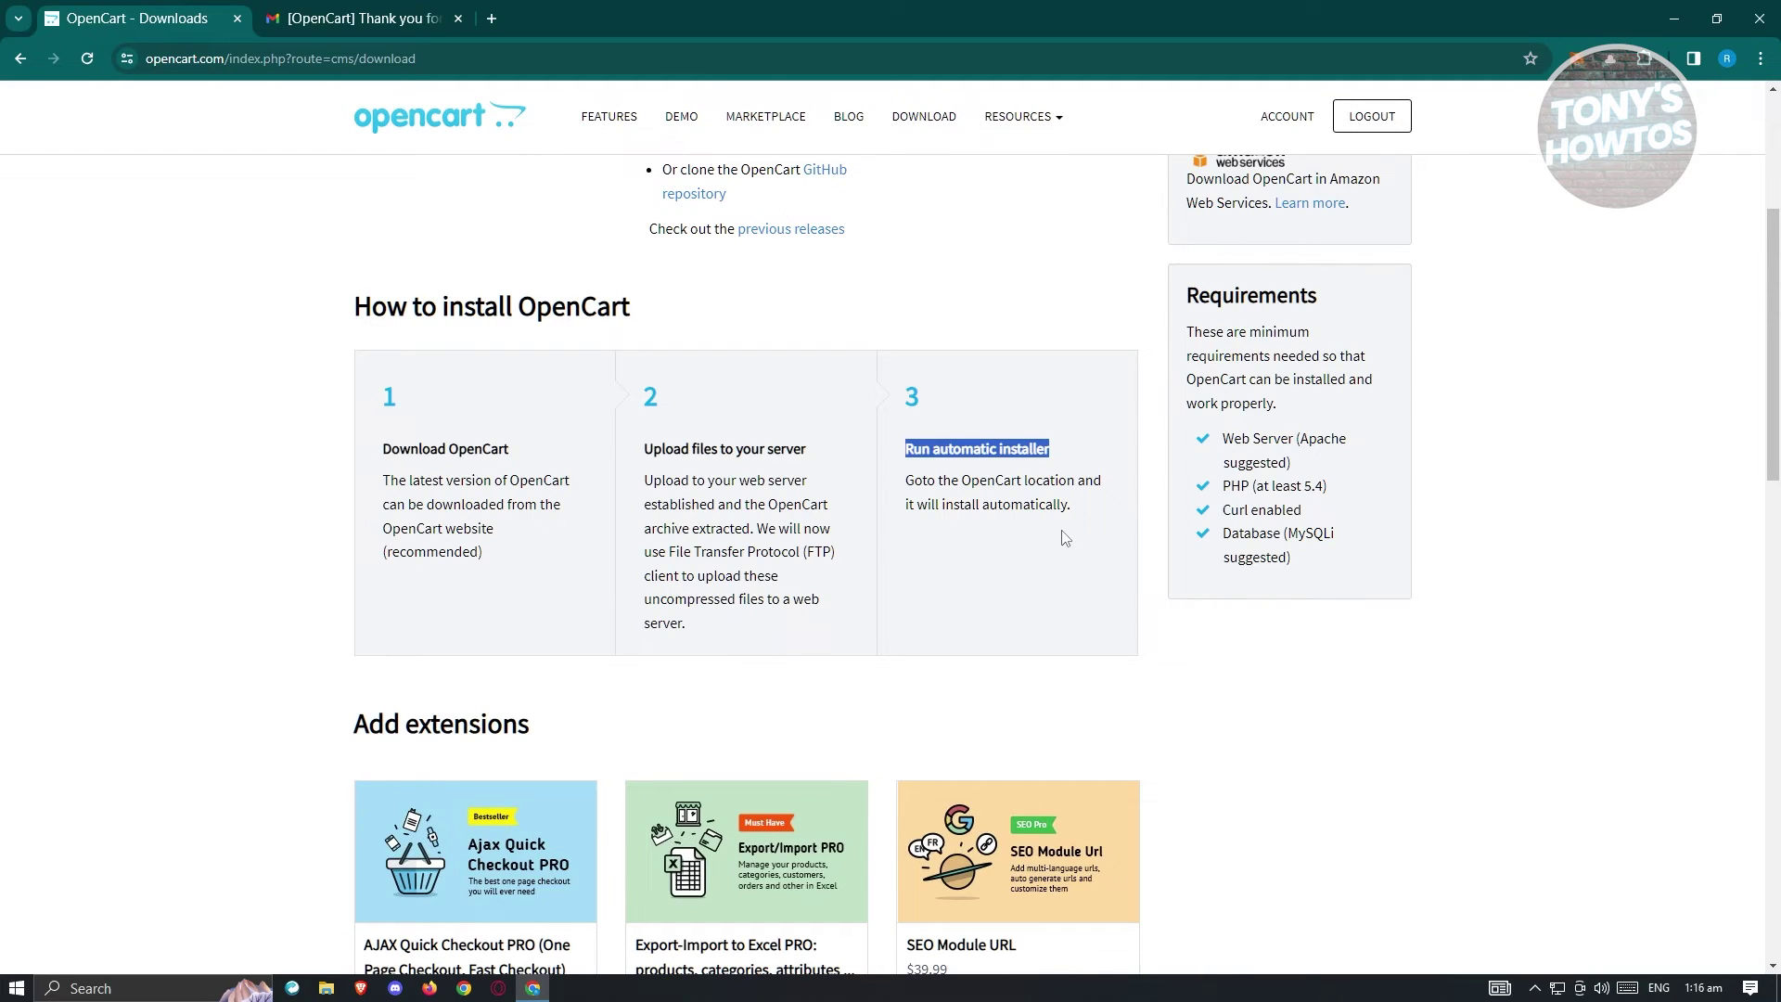
{"action": "scroll", "coordinate": [762, 358], "scroll_direction": "up", "scroll_amount": 4}
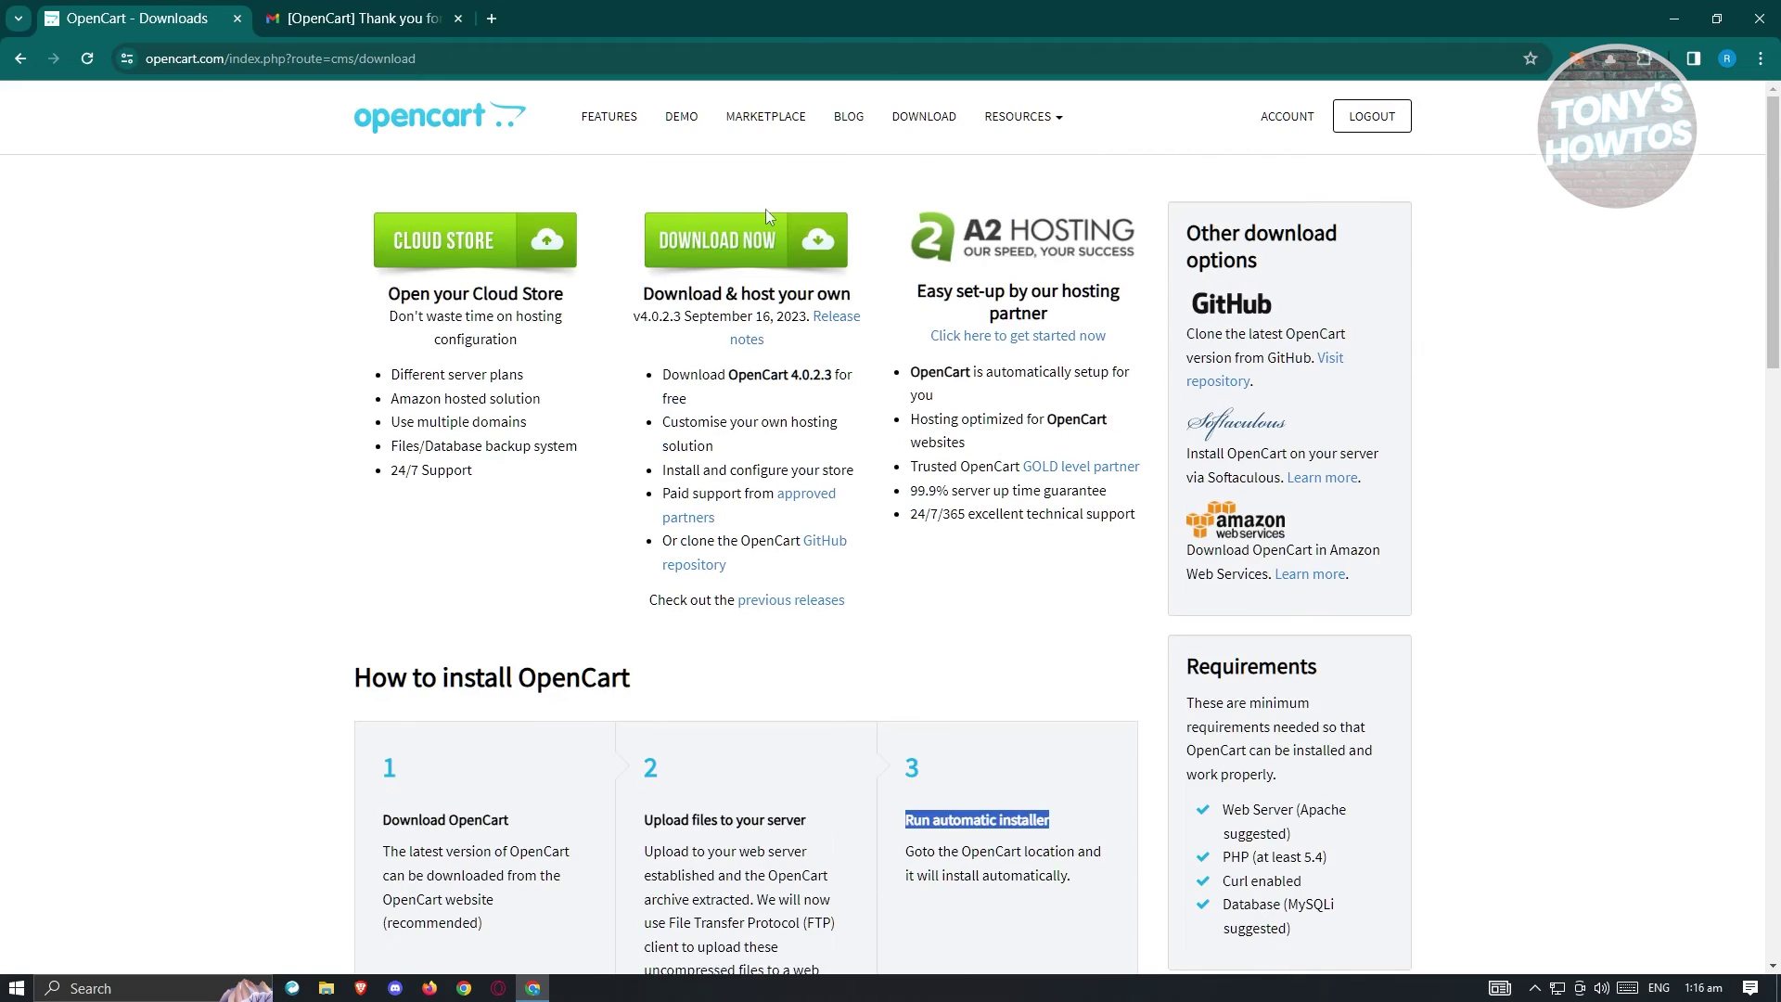
{"action": "scroll", "coordinate": [1110, 674], "scroll_direction": "down", "scroll_amount": 2}
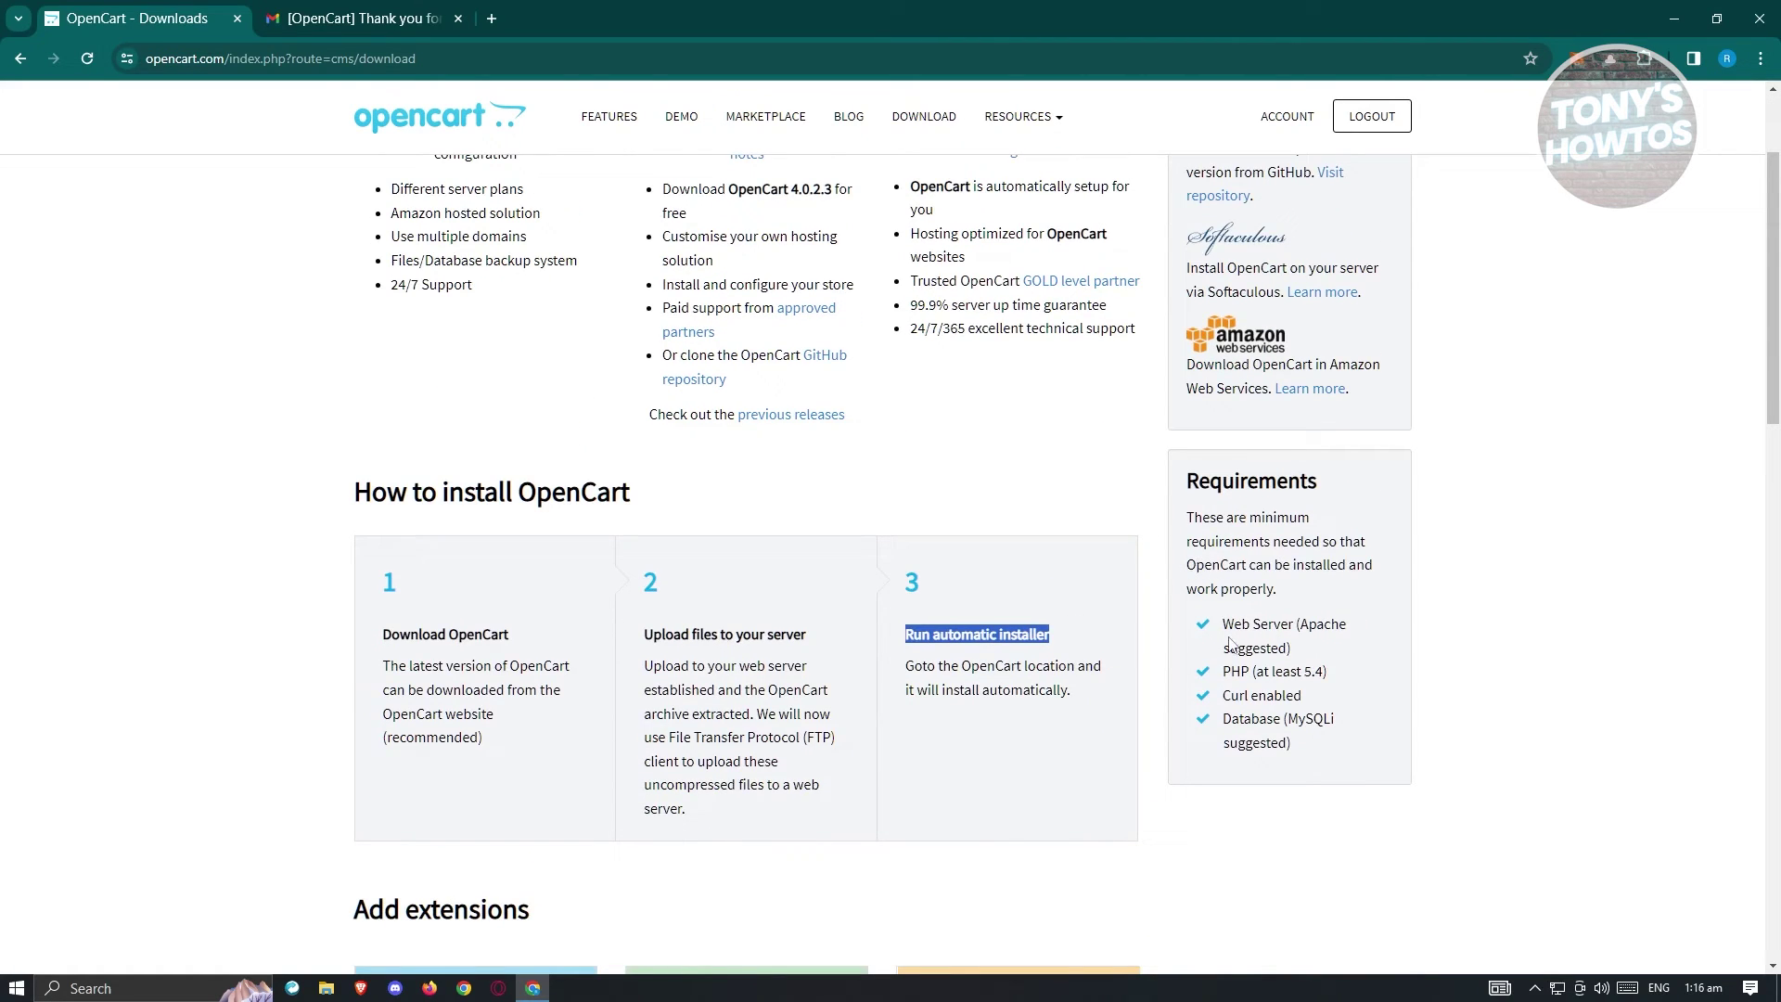
{"action": "left_click_drag", "start_coordinate": [1228, 623], "coordinate": [1226, 702]}
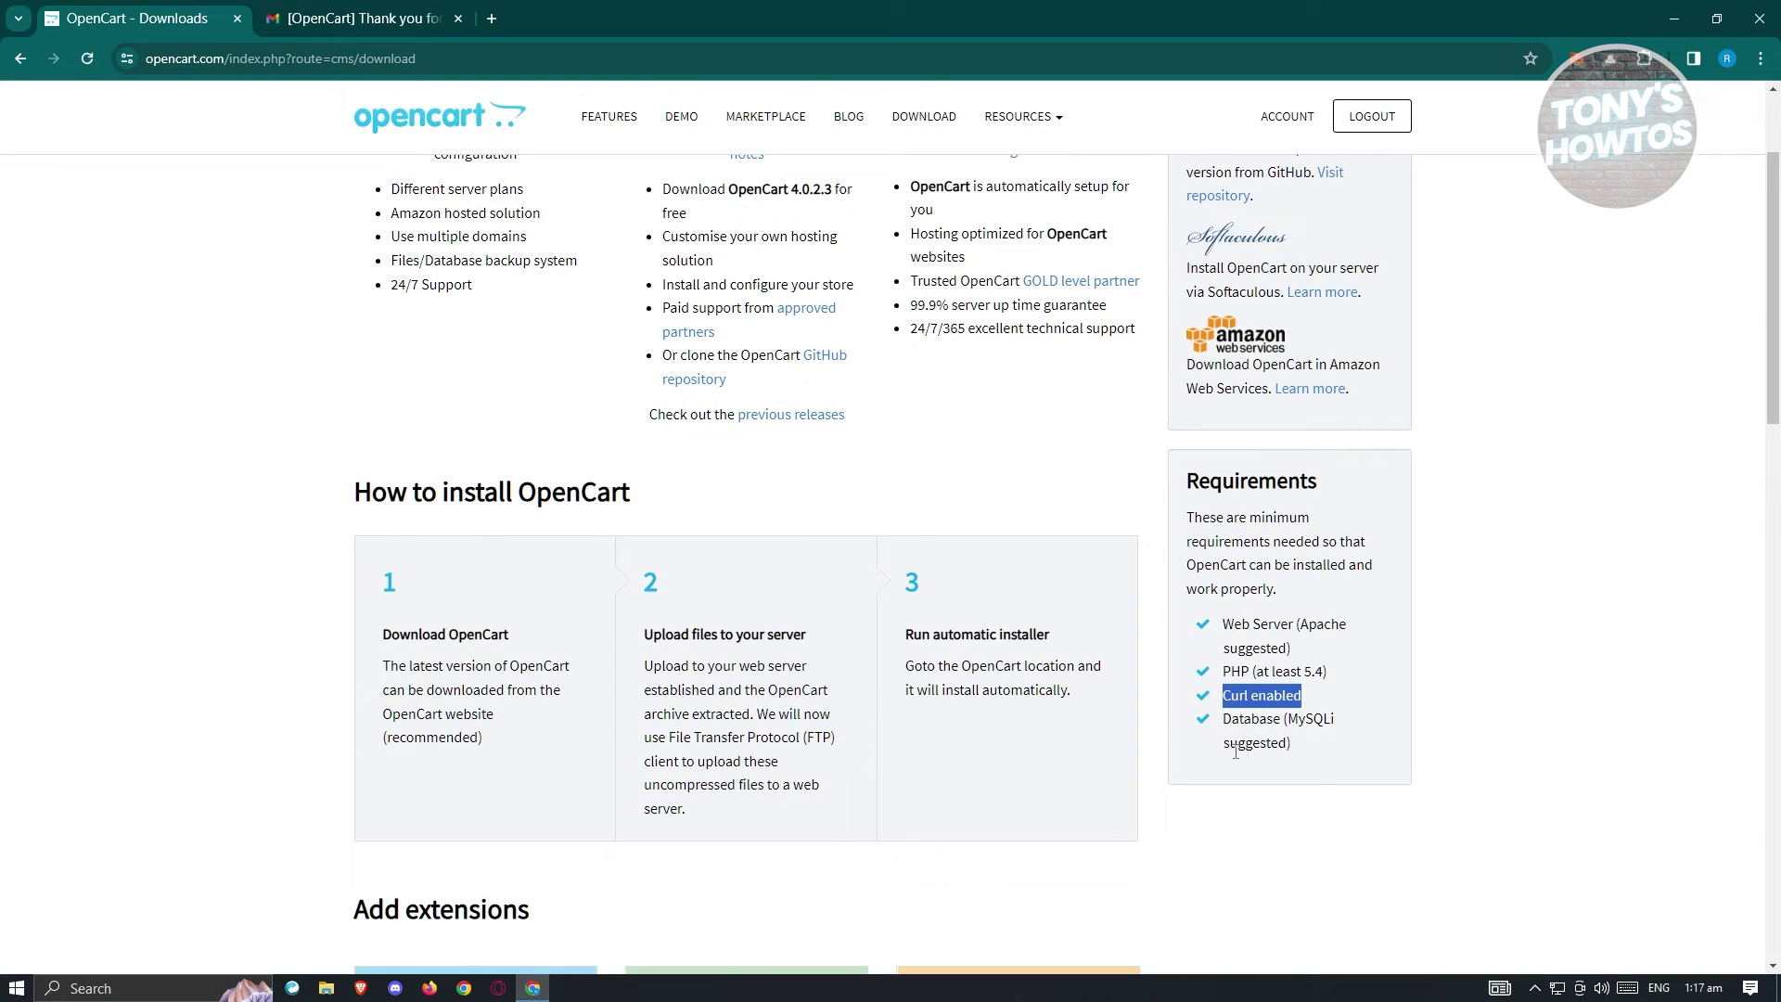
{"action": "scroll", "coordinate": [648, 660], "scroll_direction": "down", "scroll_amount": 5}
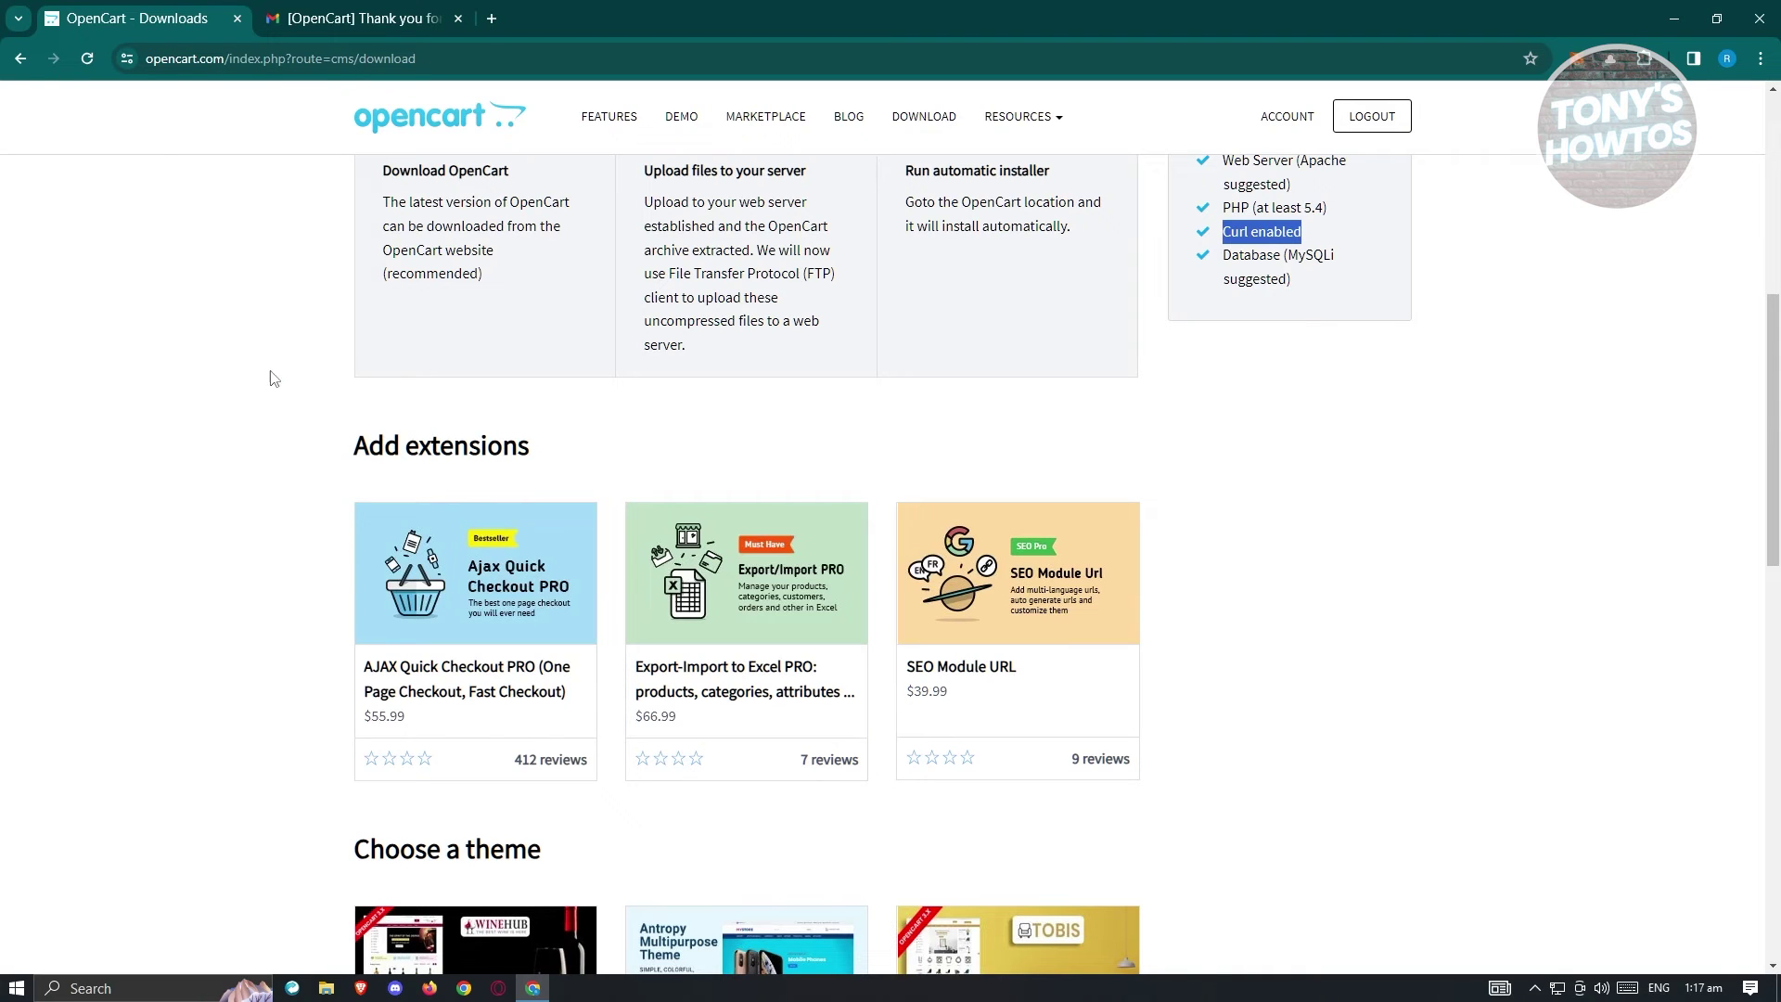
{"action": "left_click", "coordinate": [20, 58]}
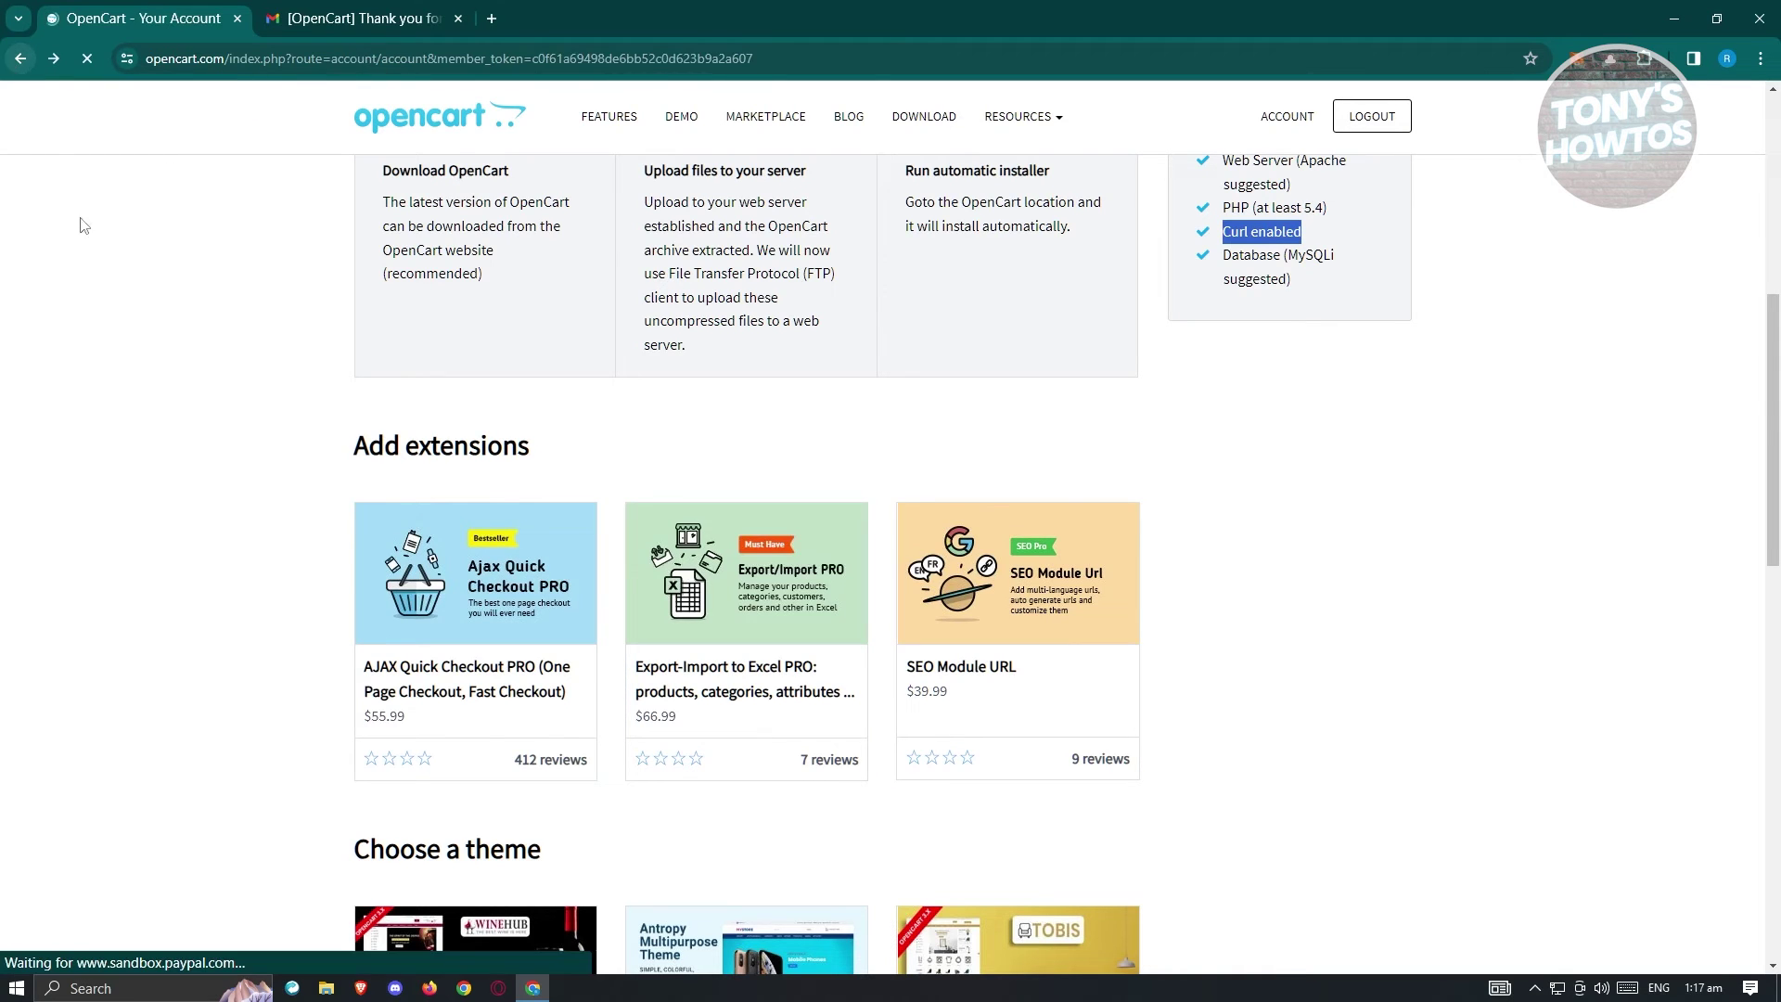
Open the Cloud Stores list and request the Add Payment Method page
{"action": "scroll", "coordinate": [588, 348], "scroll_direction": "down", "scroll_amount": 15}
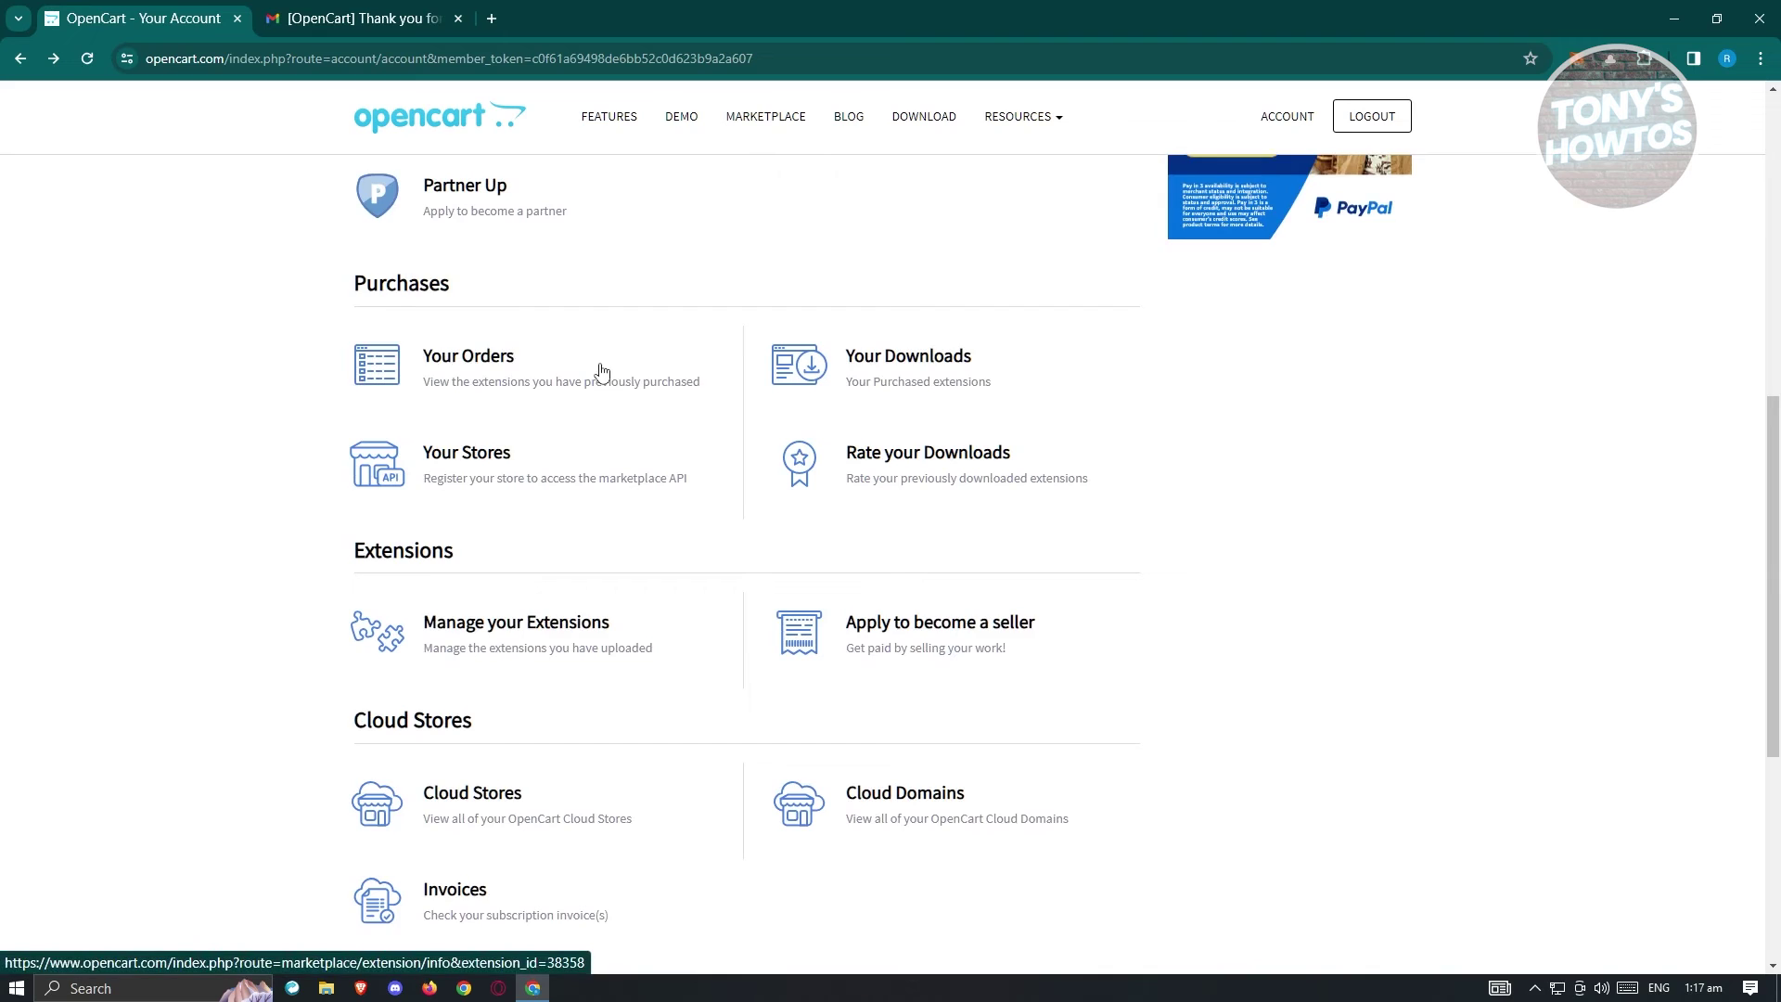
{"action": "scroll", "coordinate": [473, 596], "scroll_direction": "up", "scroll_amount": 2}
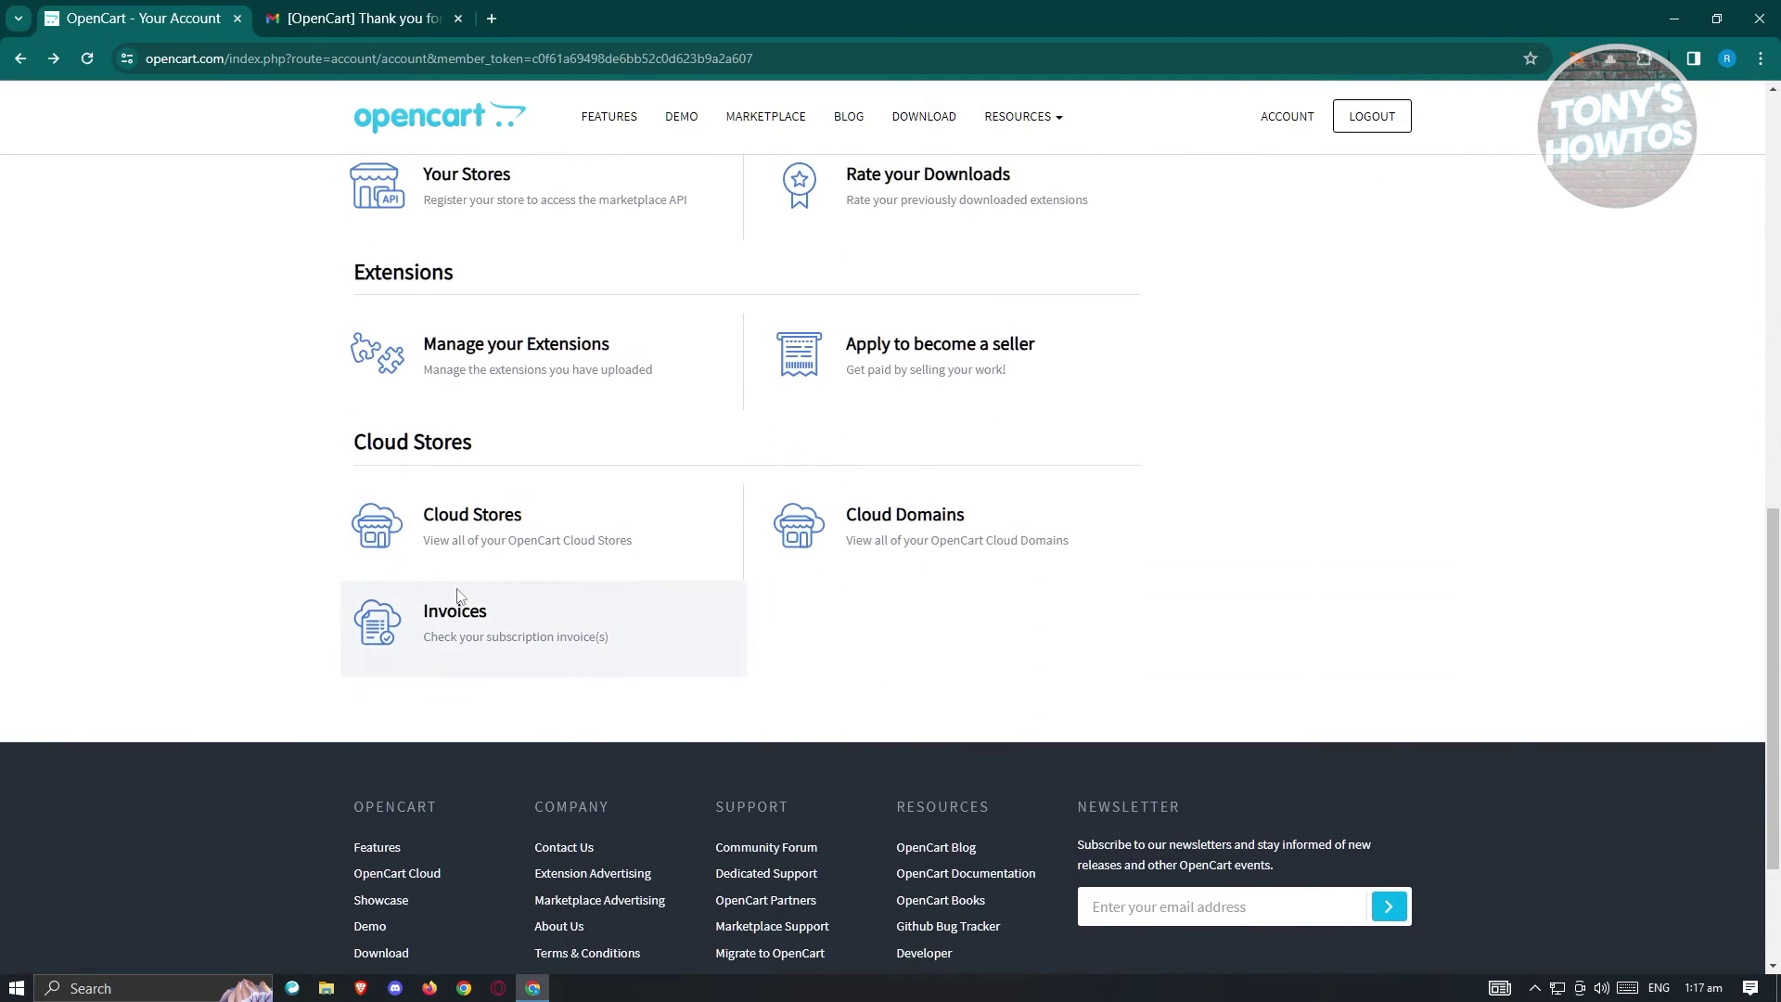
{"action": "left_click", "coordinate": [433, 520]}
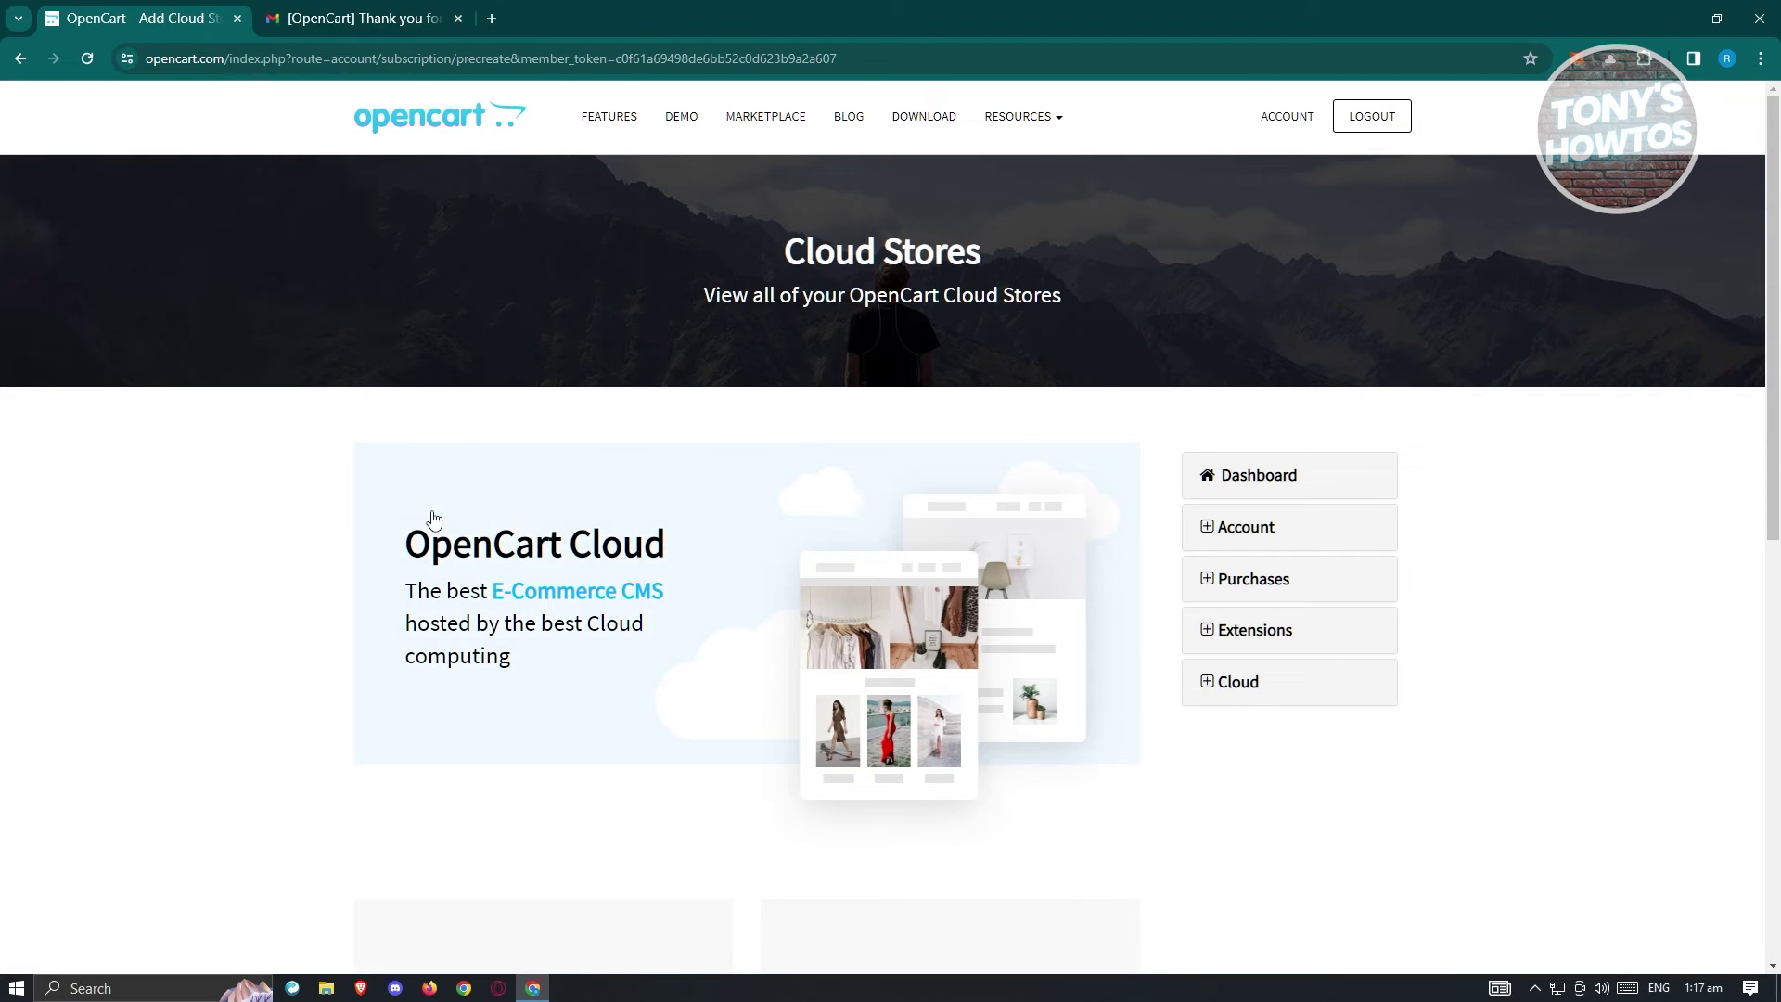
{"action": "scroll", "coordinate": [886, 414], "scroll_direction": "down", "scroll_amount": 7}
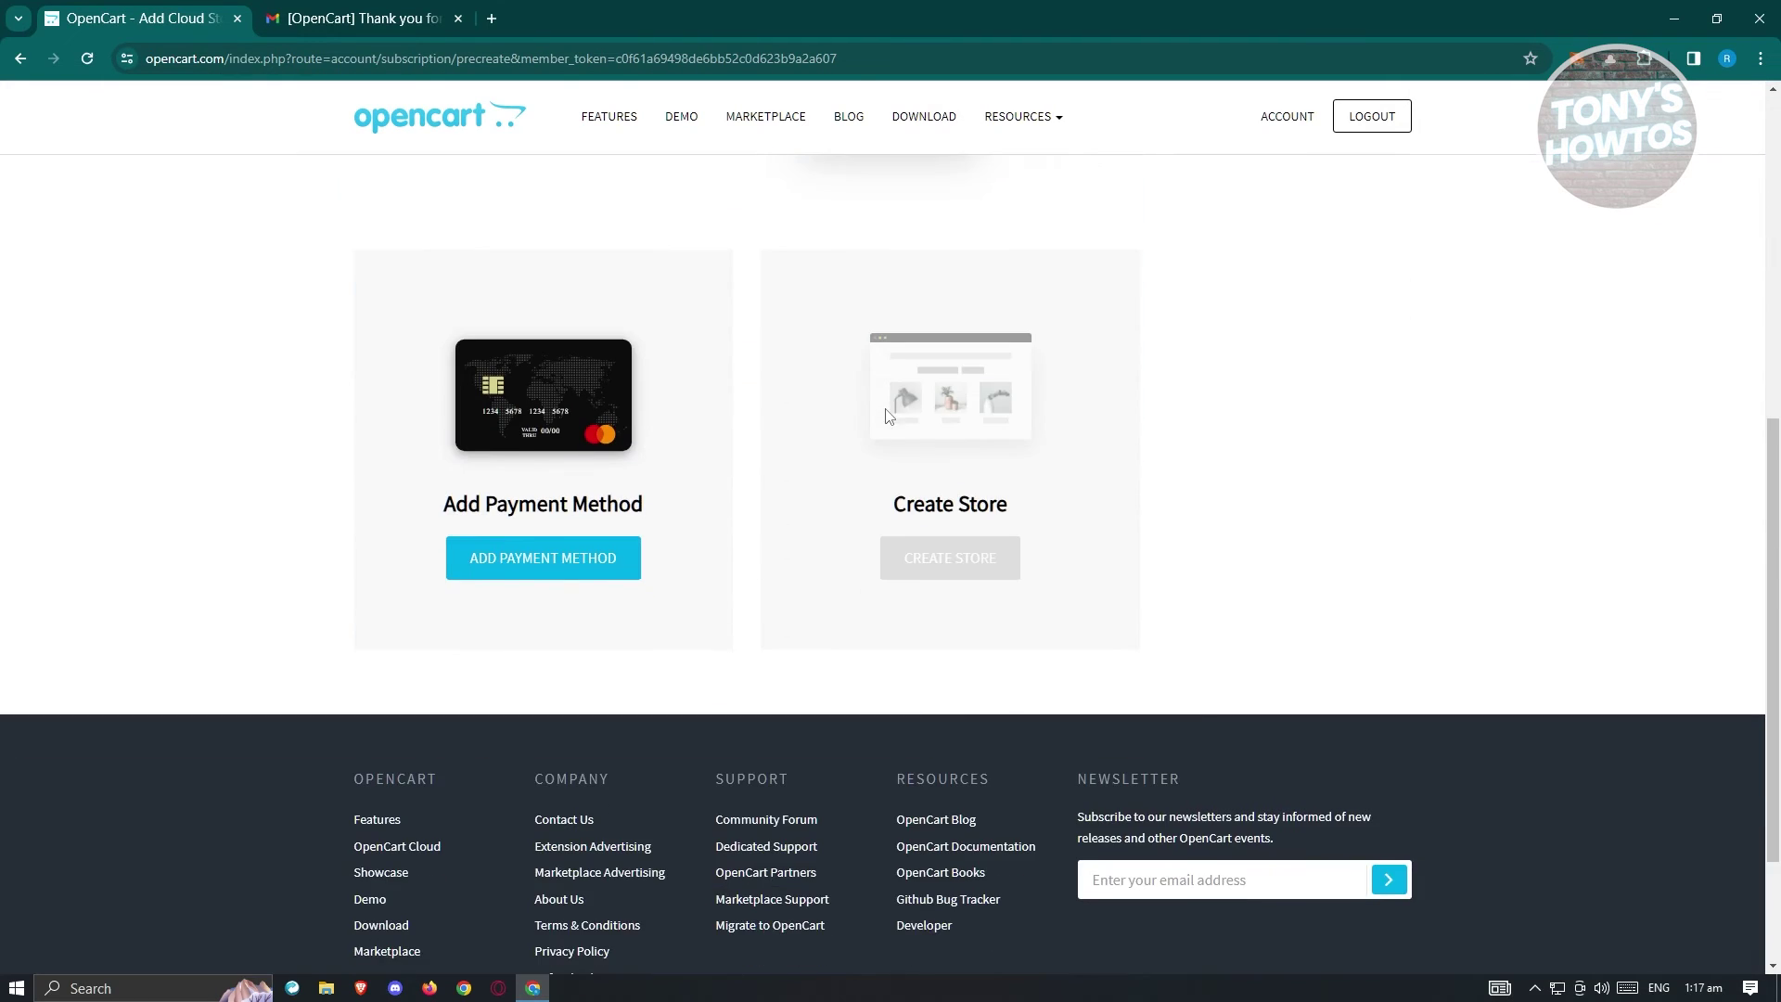
{"action": "scroll", "coordinate": [890, 417], "scroll_direction": "up", "scroll_amount": 7}
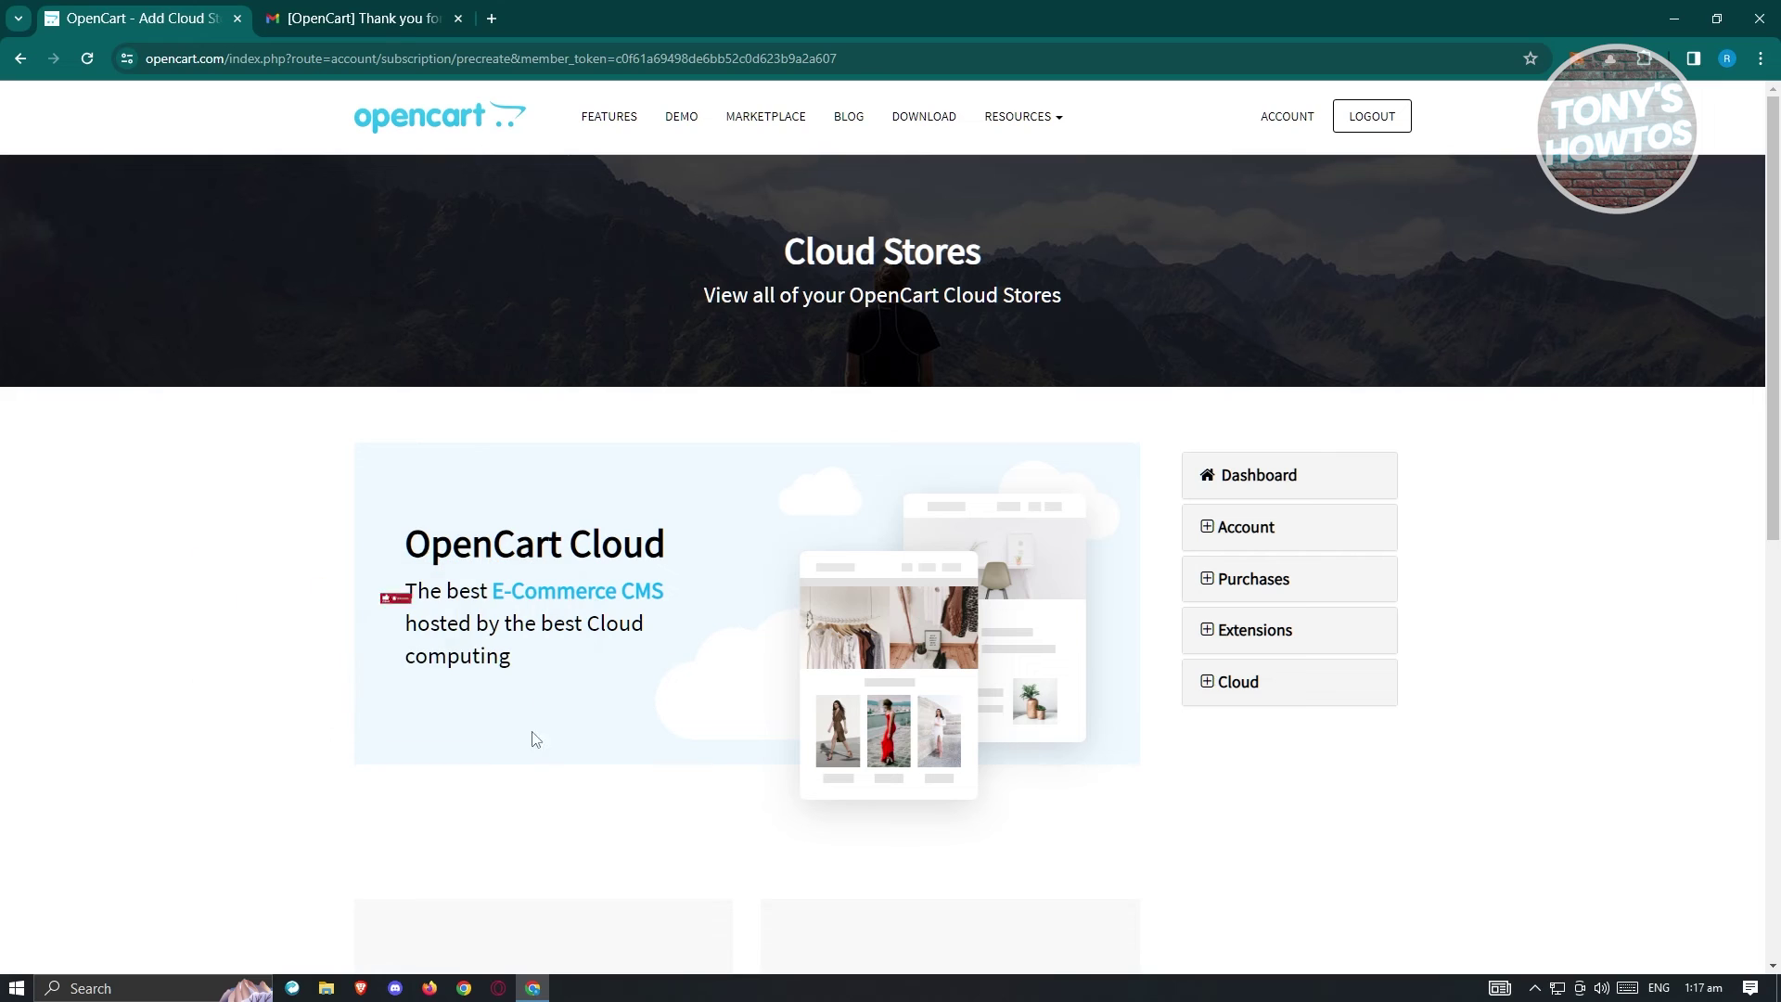
{"action": "scroll", "coordinate": [538, 765], "scroll_direction": "down", "scroll_amount": 4}
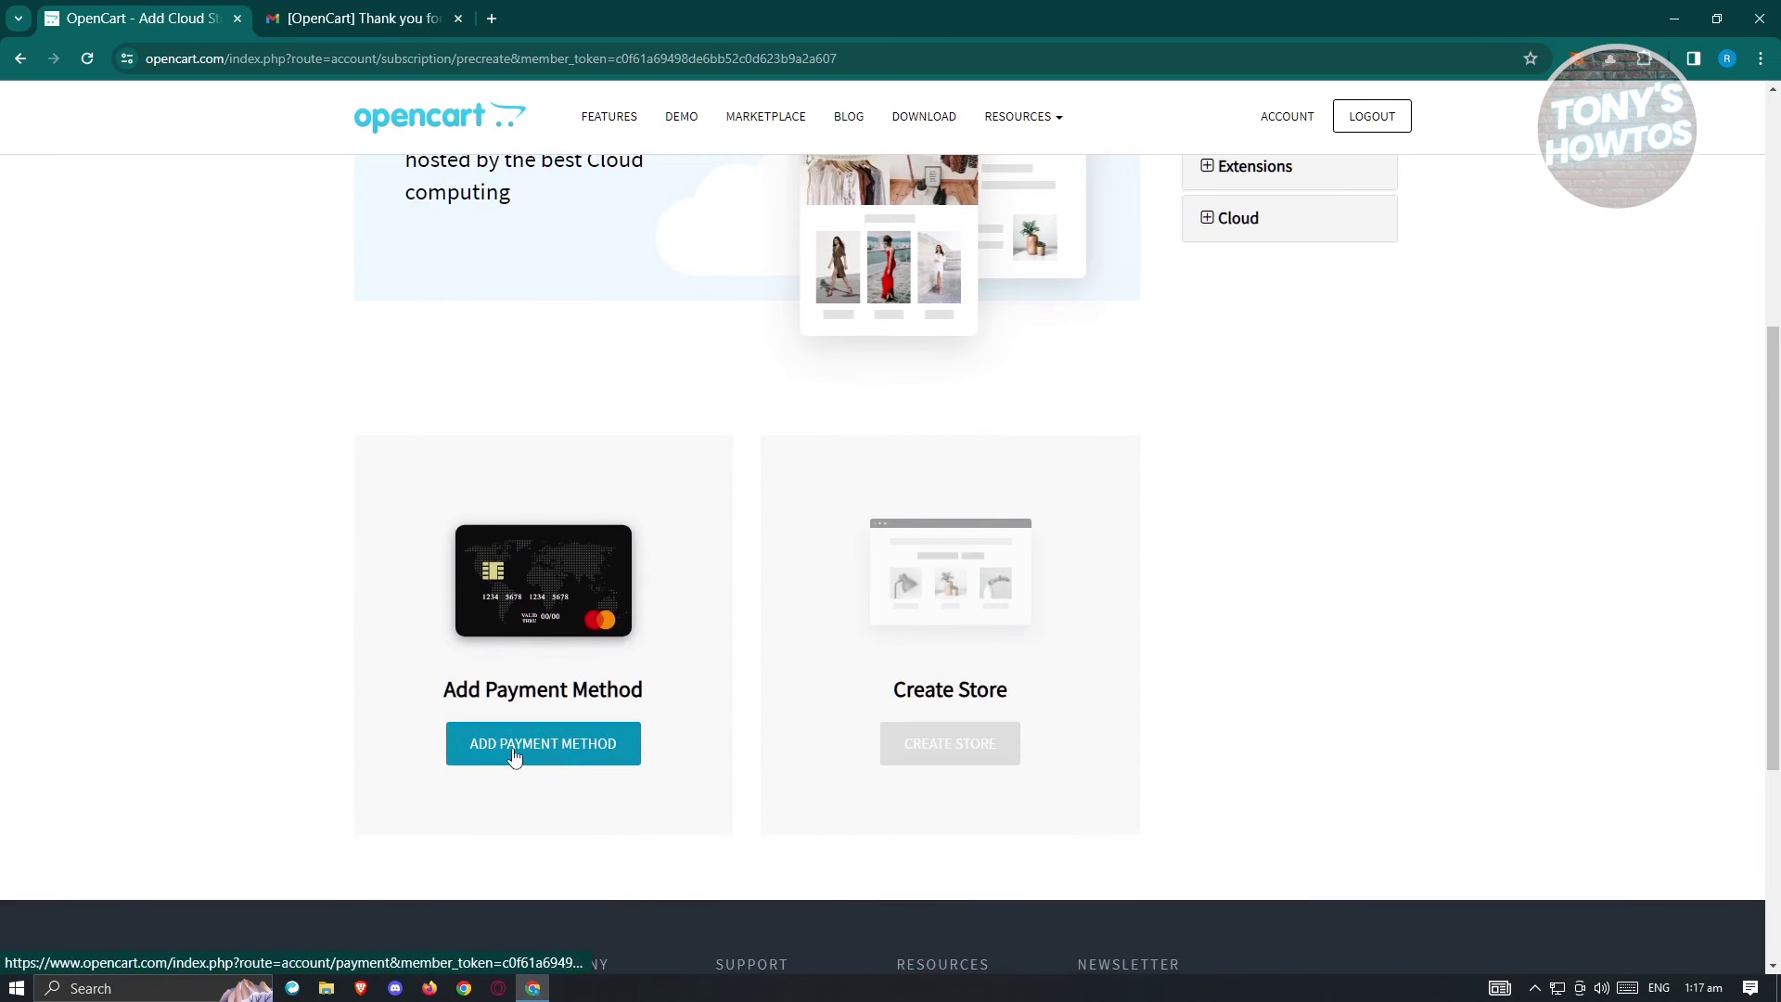
{"action": "left_click", "coordinate": [576, 747]}
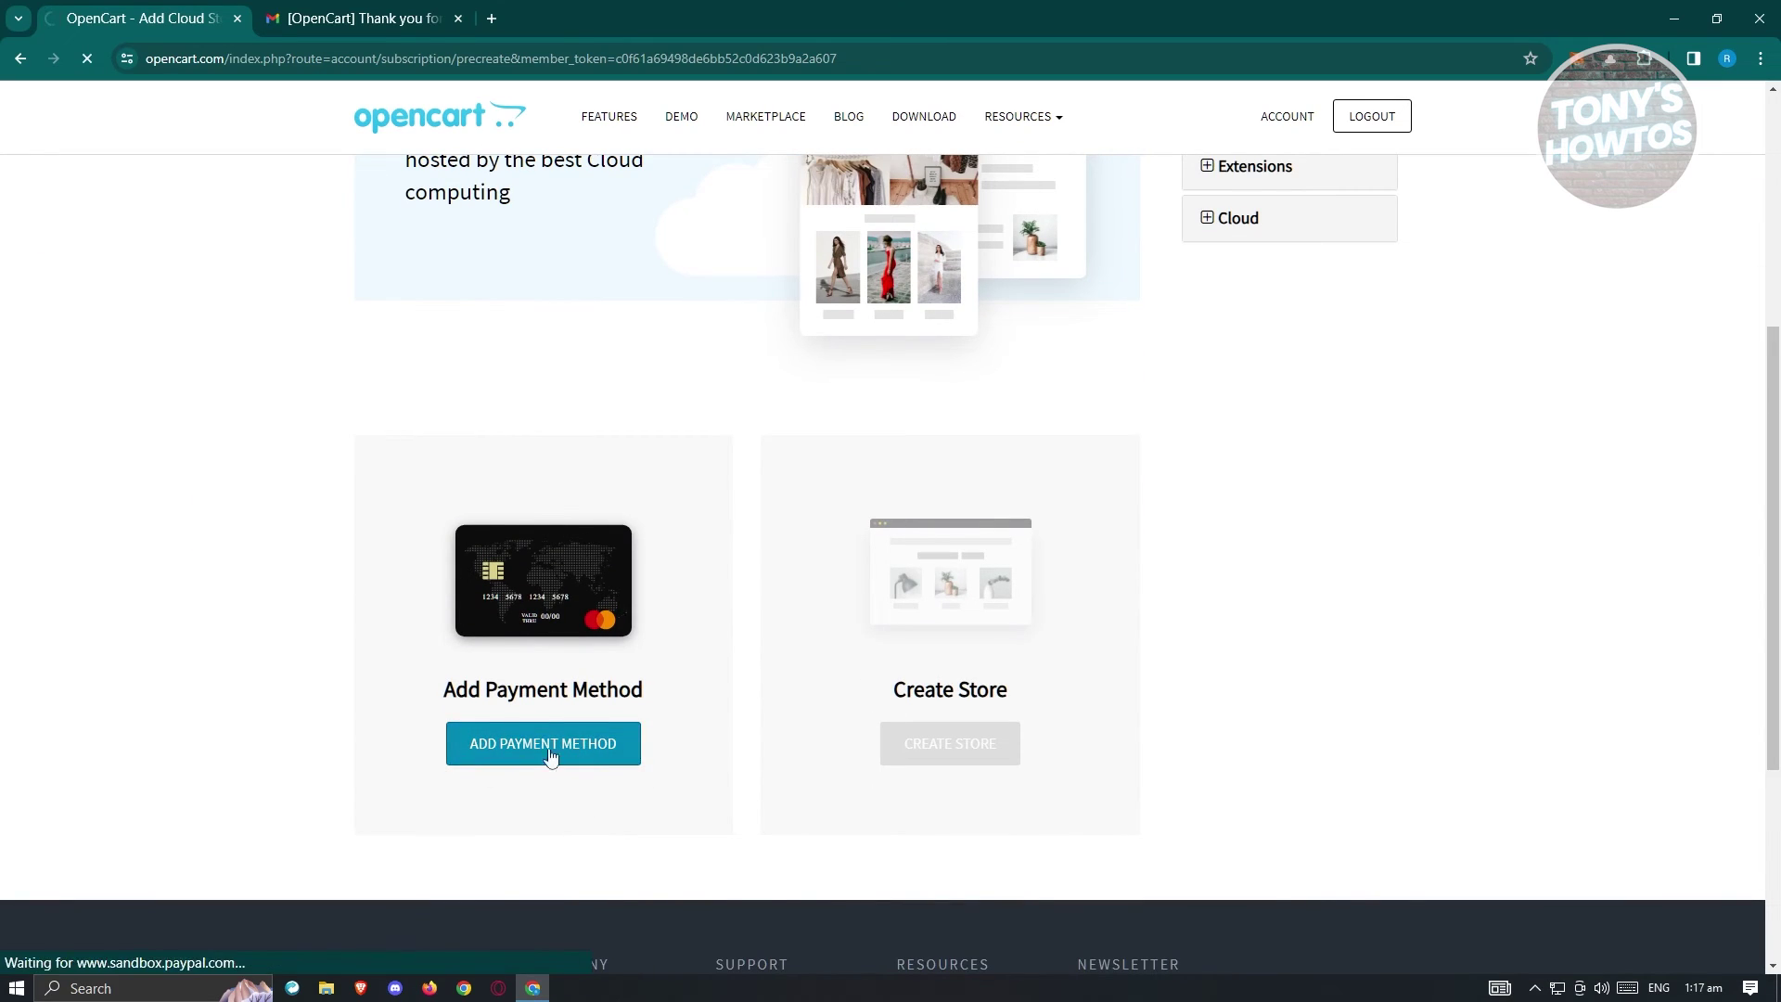
Preview the Credit Card payment form, then go back three pages to Your Account
{"action": "left_click", "coordinate": [1067, 410]}
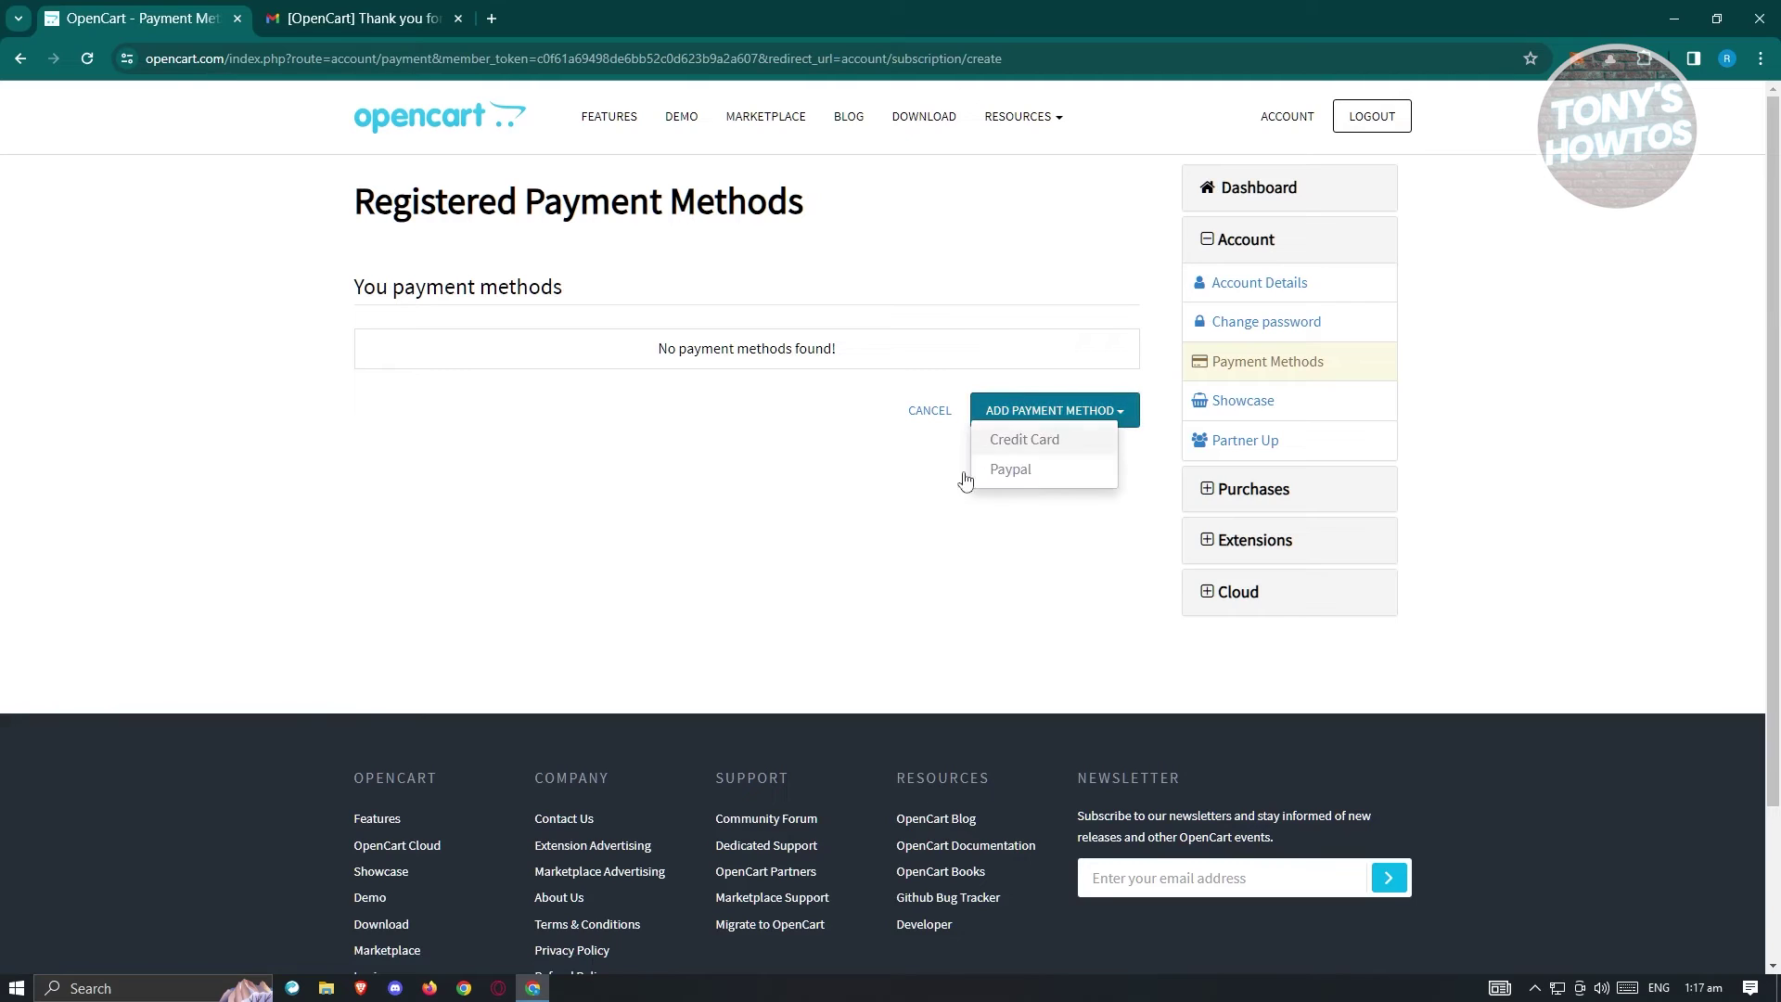
{"action": "left_click", "coordinate": [1054, 450]}
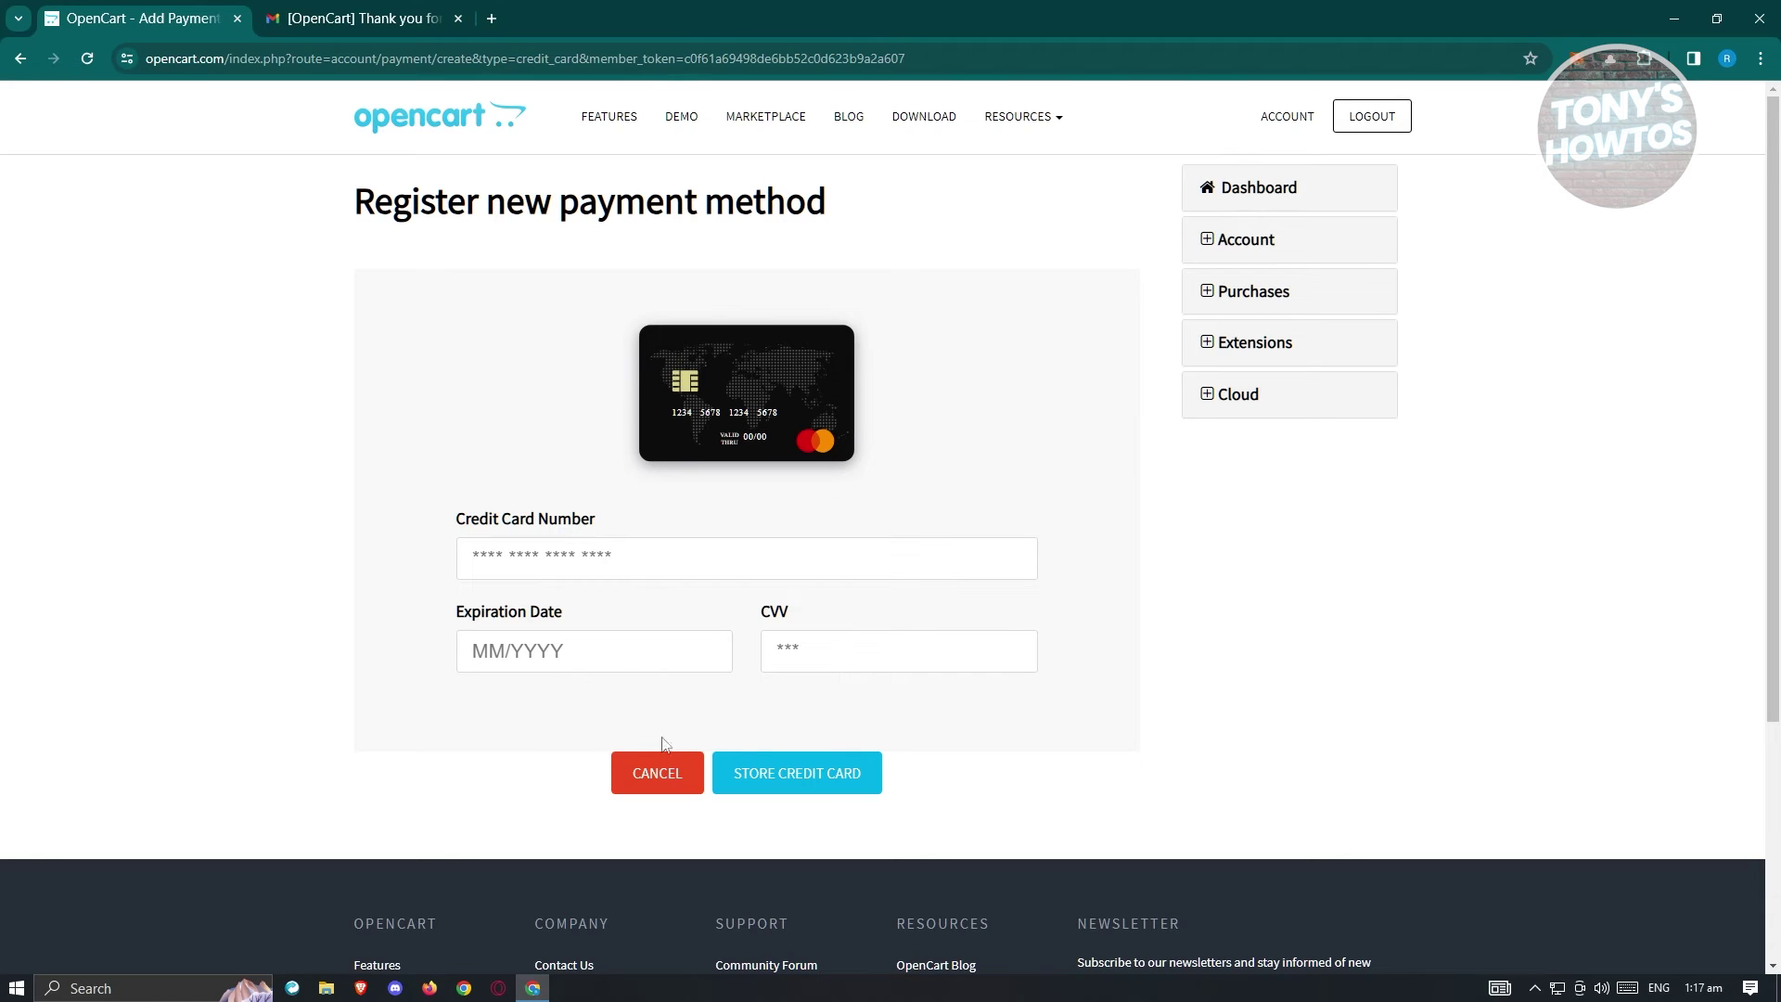
{"action": "left_click", "coordinate": [19, 59]}
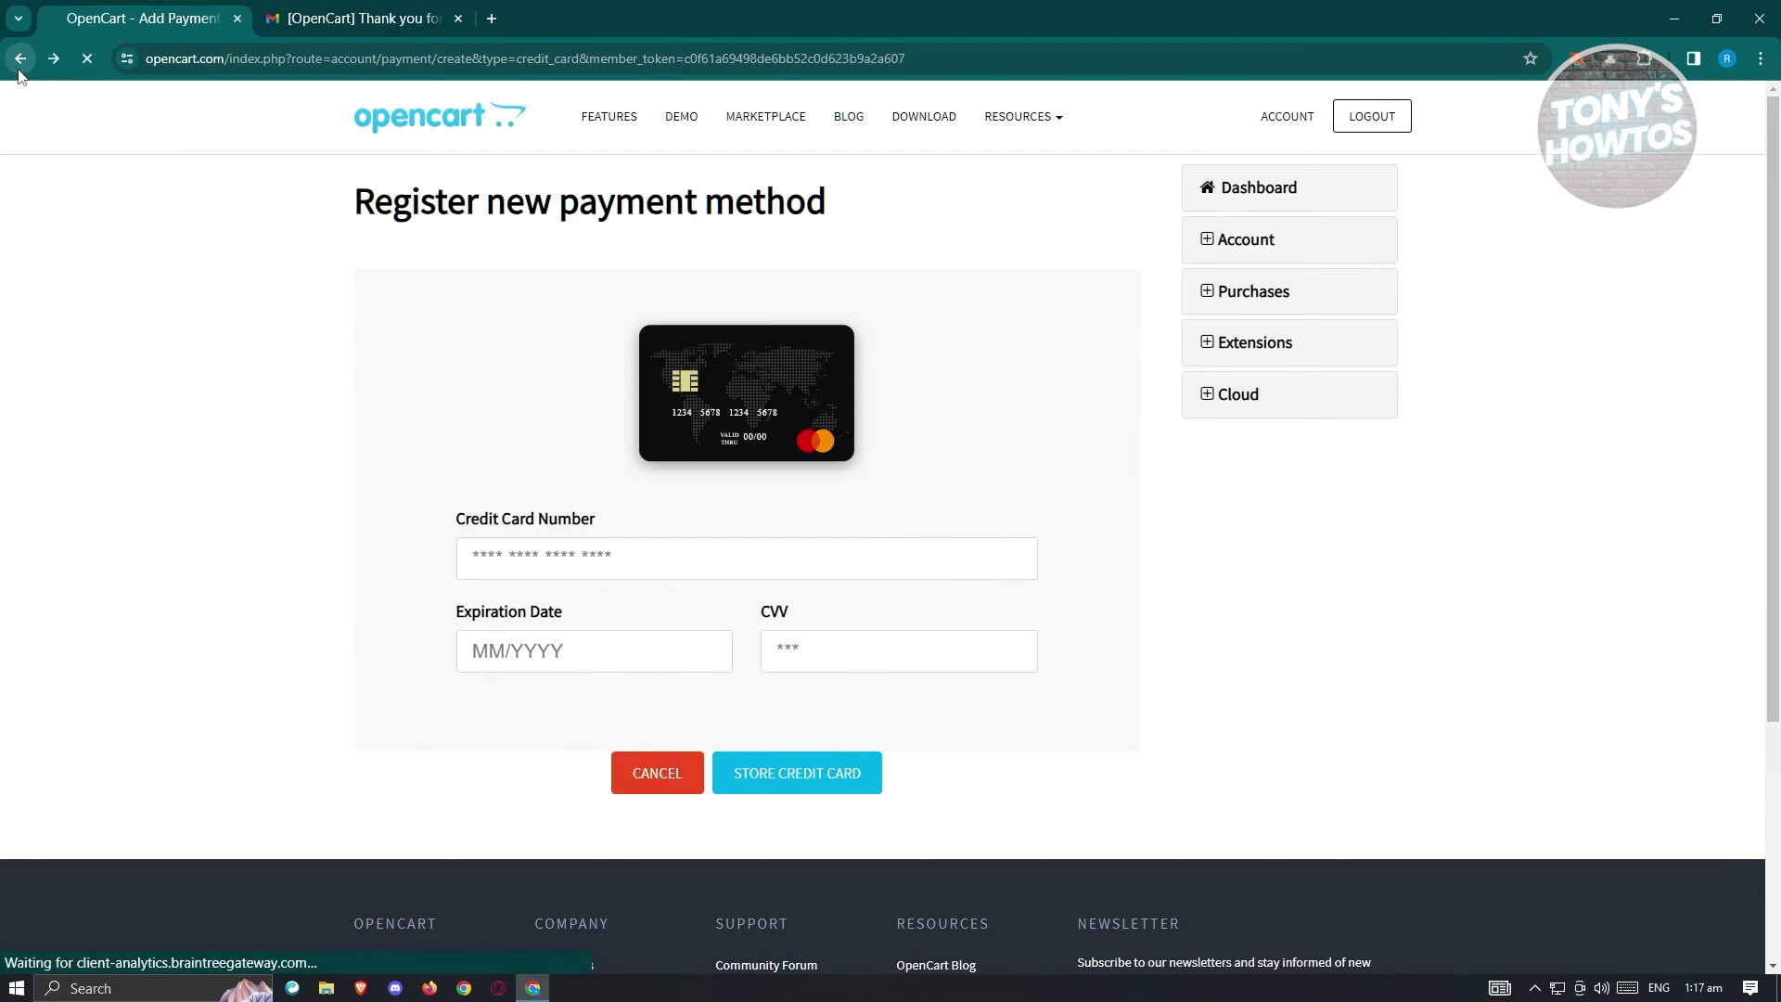
{"action": "left_click", "coordinate": [19, 58]}
{"action": "left_click", "coordinate": [19, 58]}
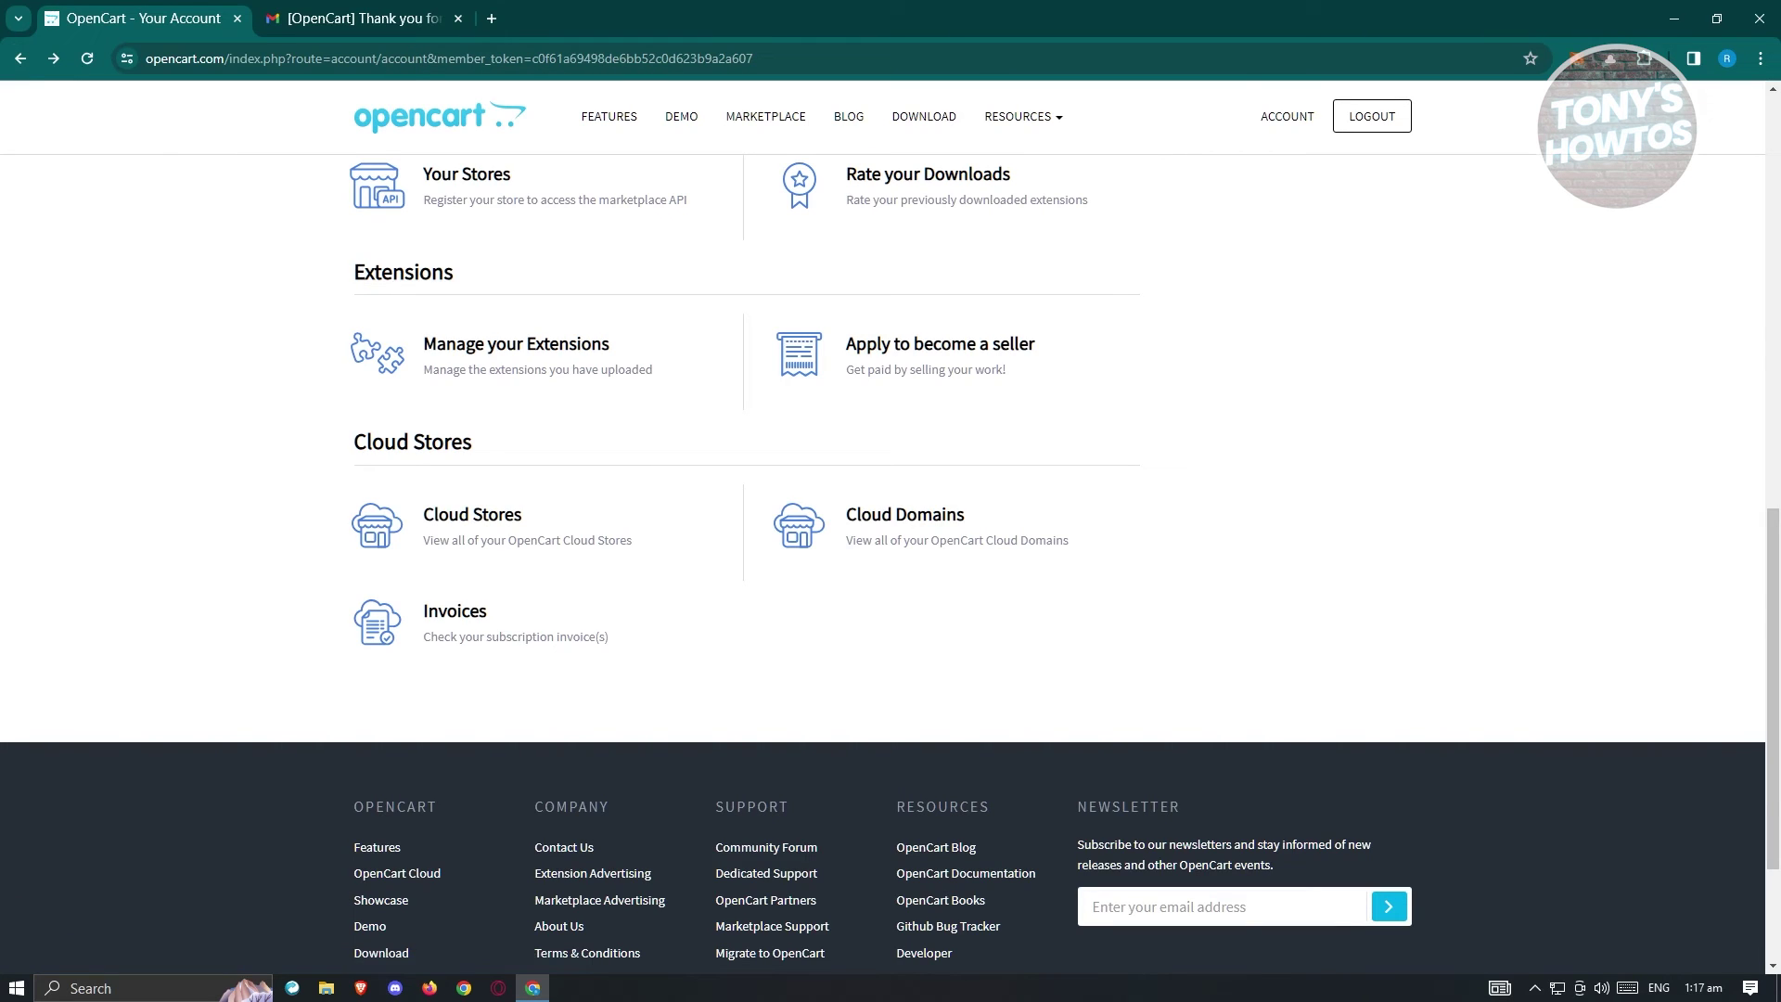
{"action": "scroll", "coordinate": [1280, 705], "scroll_direction": "up", "scroll_amount": 1}
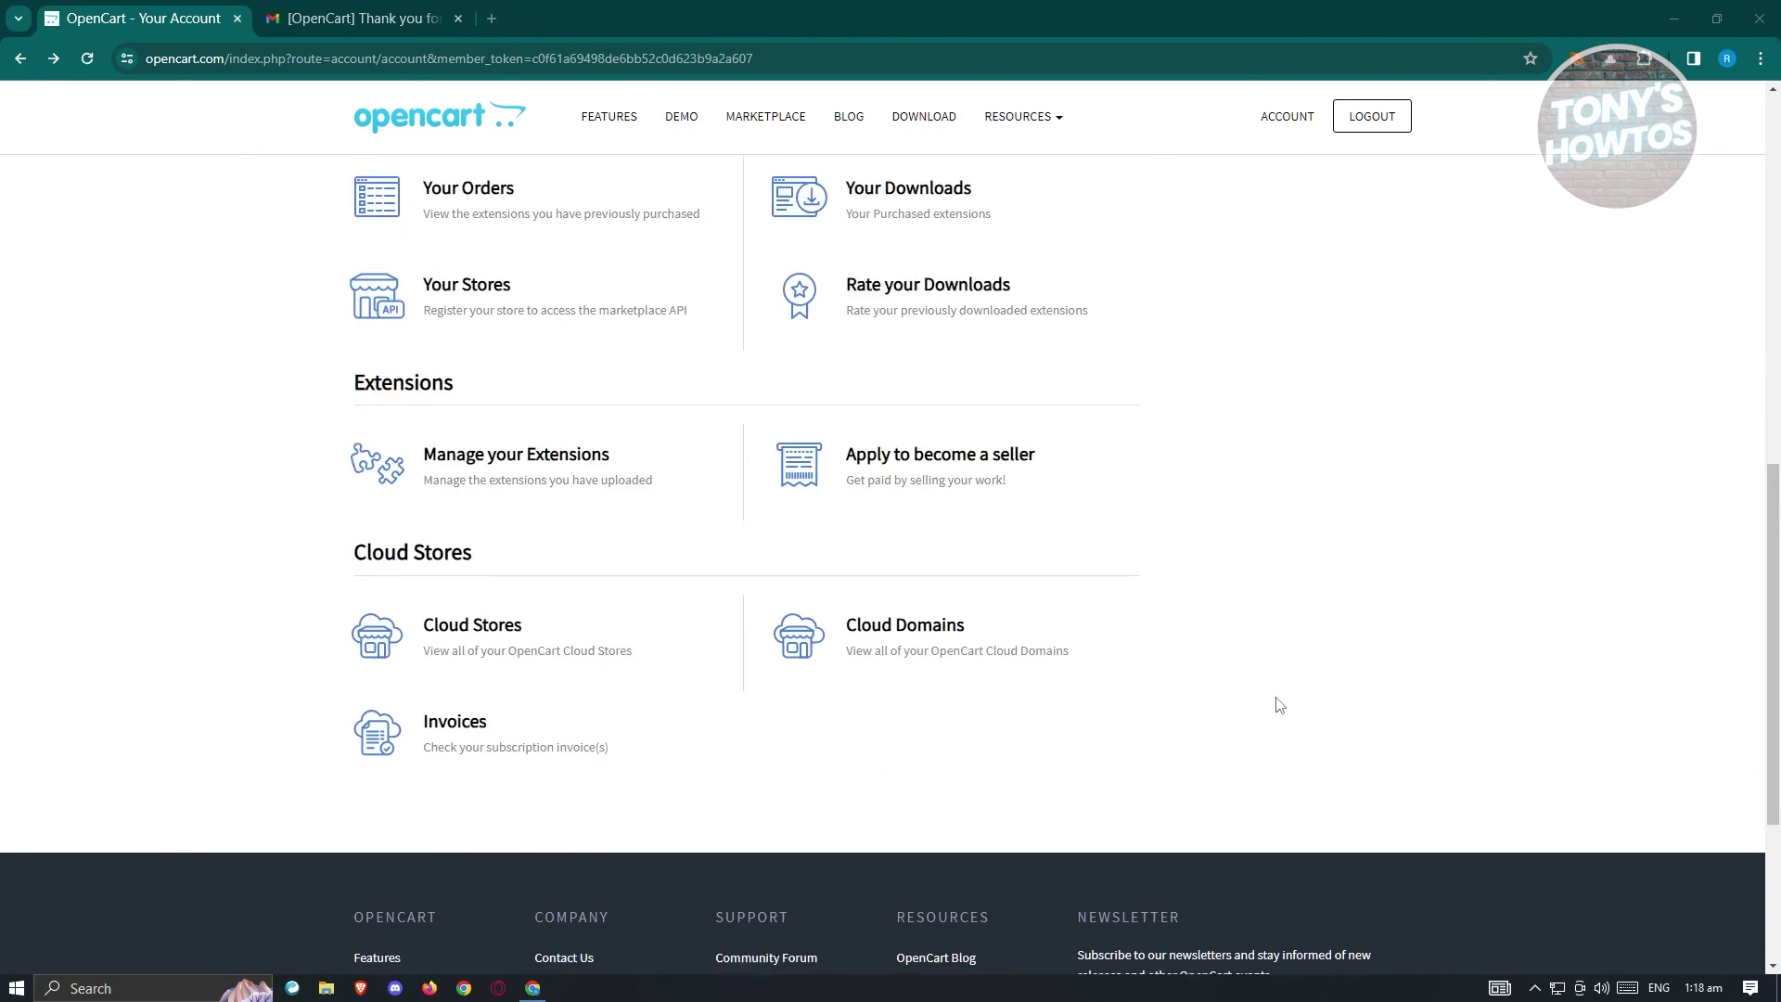
{"action": "scroll", "coordinate": [963, 568], "scroll_direction": "up", "scroll_amount": 1}
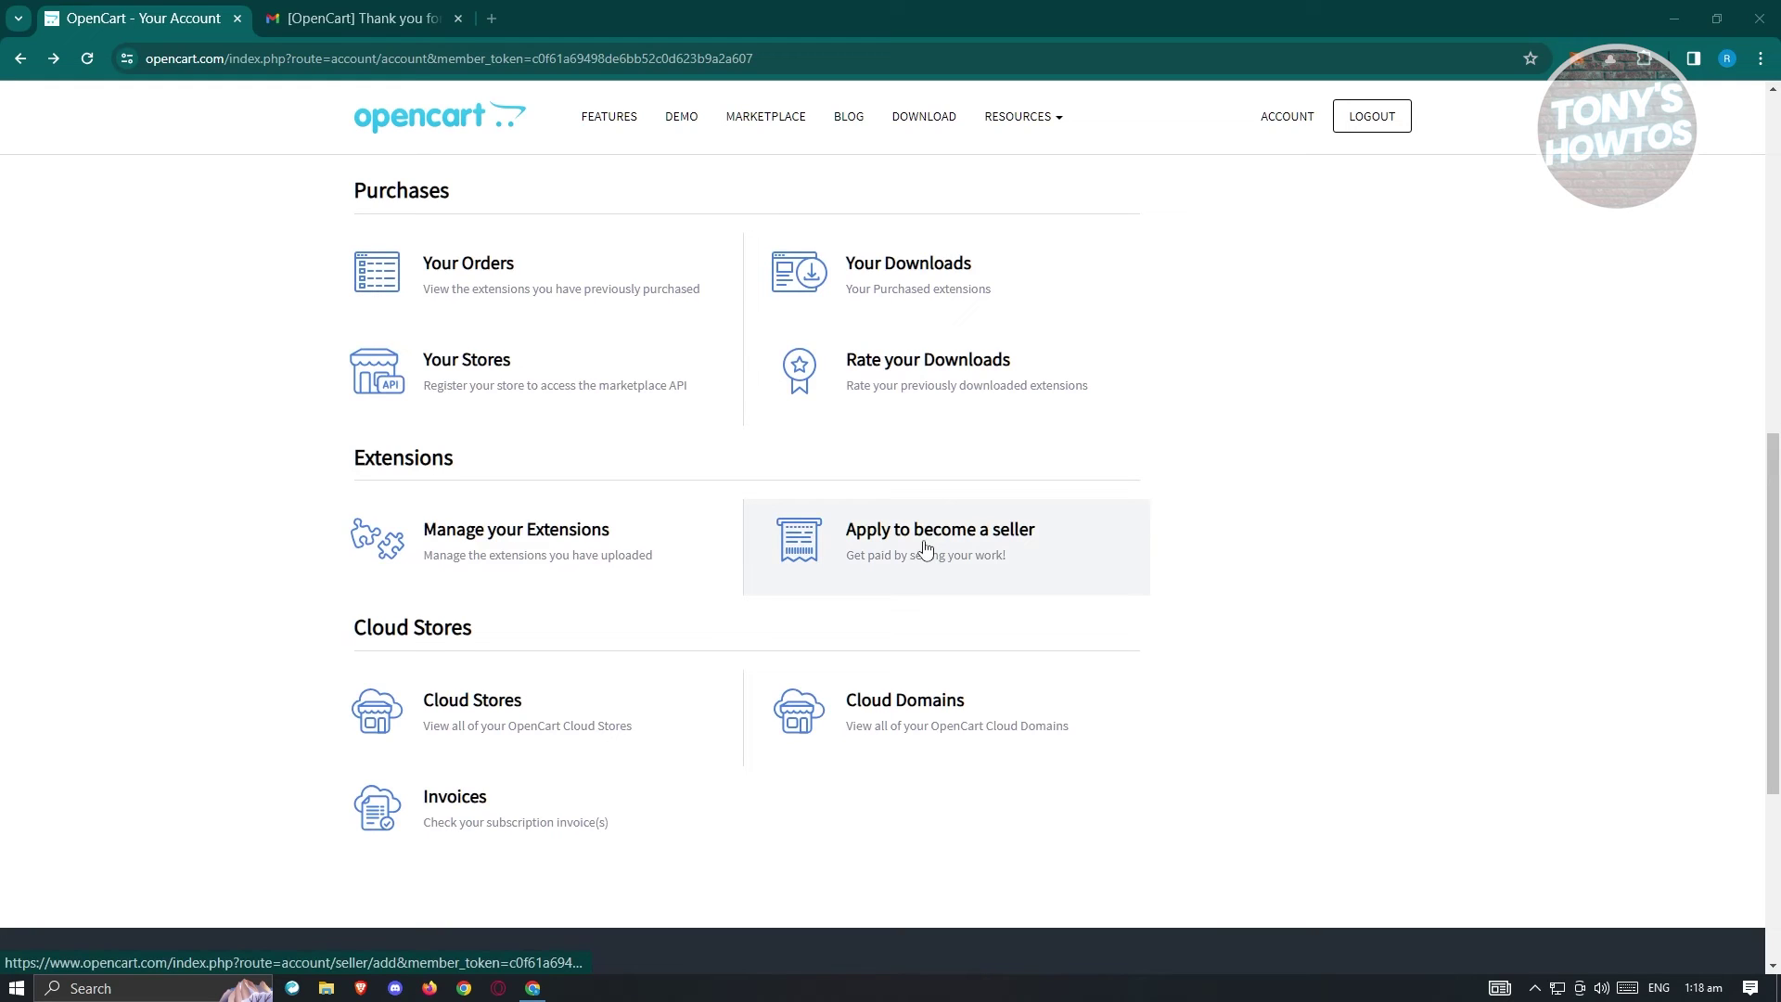
Open the seller application and read its six rules and 20 USD minimum payout
{"action": "left_click", "coordinate": [914, 548]}
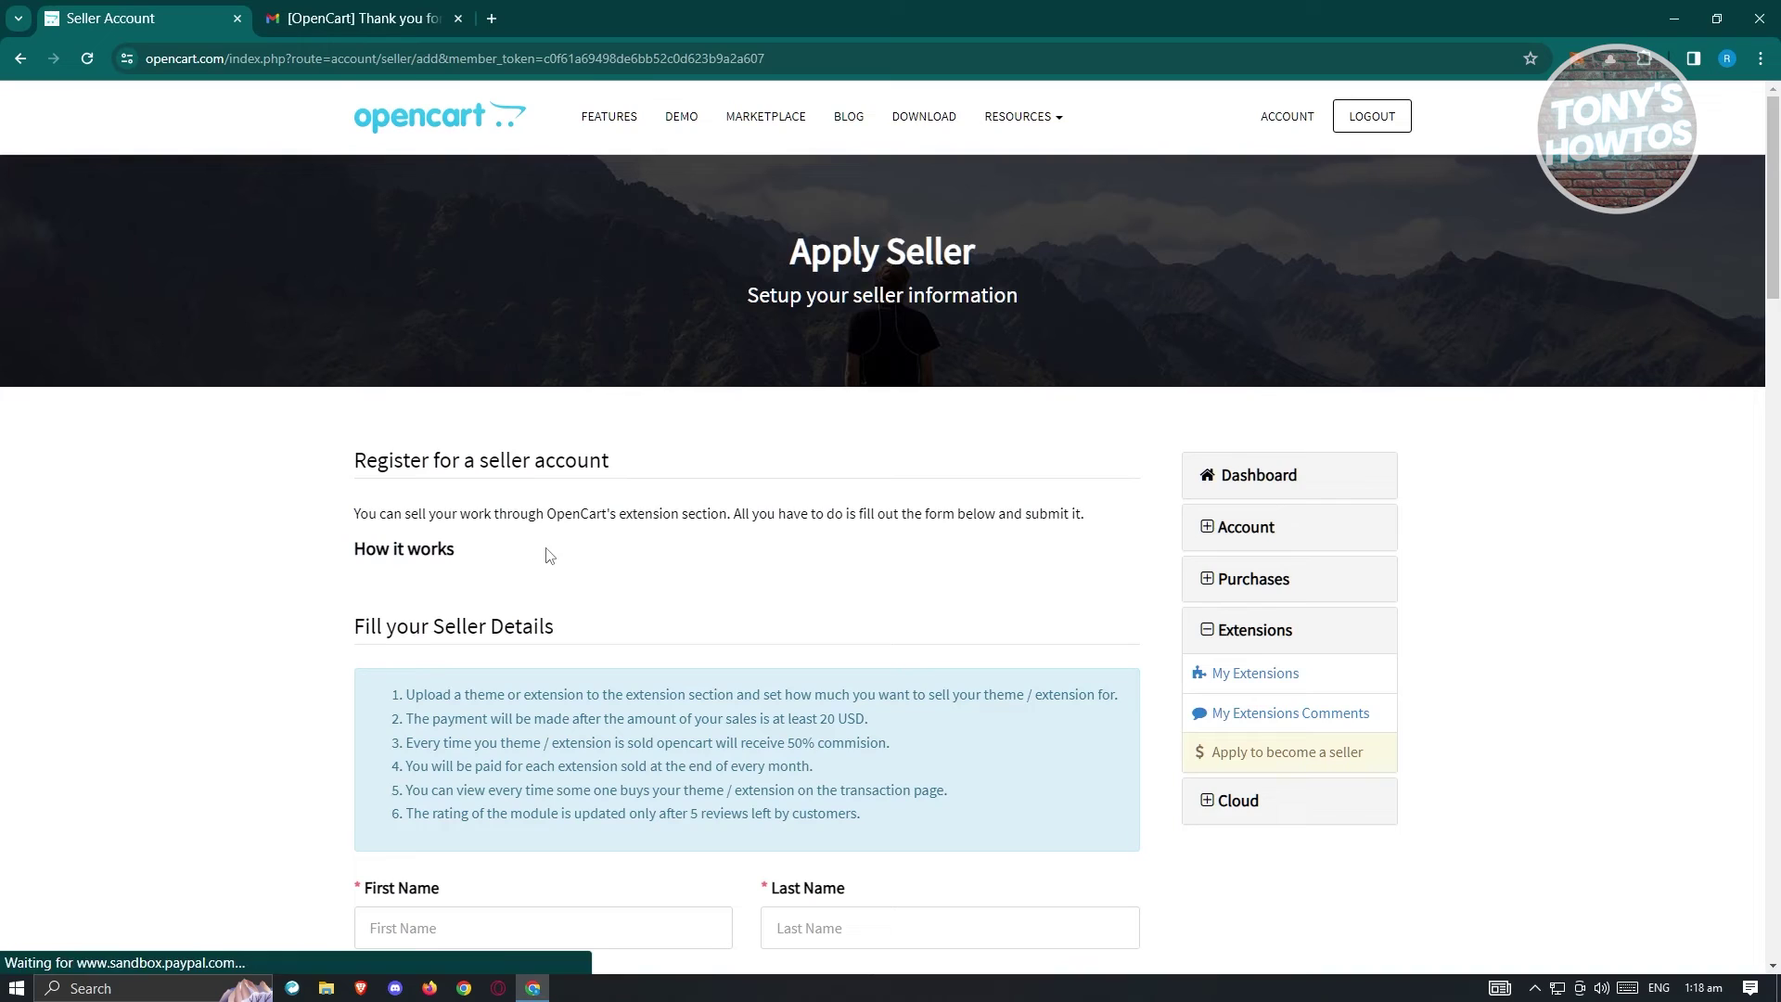
{"action": "scroll", "coordinate": [547, 555], "scroll_direction": "down", "scroll_amount": 3}
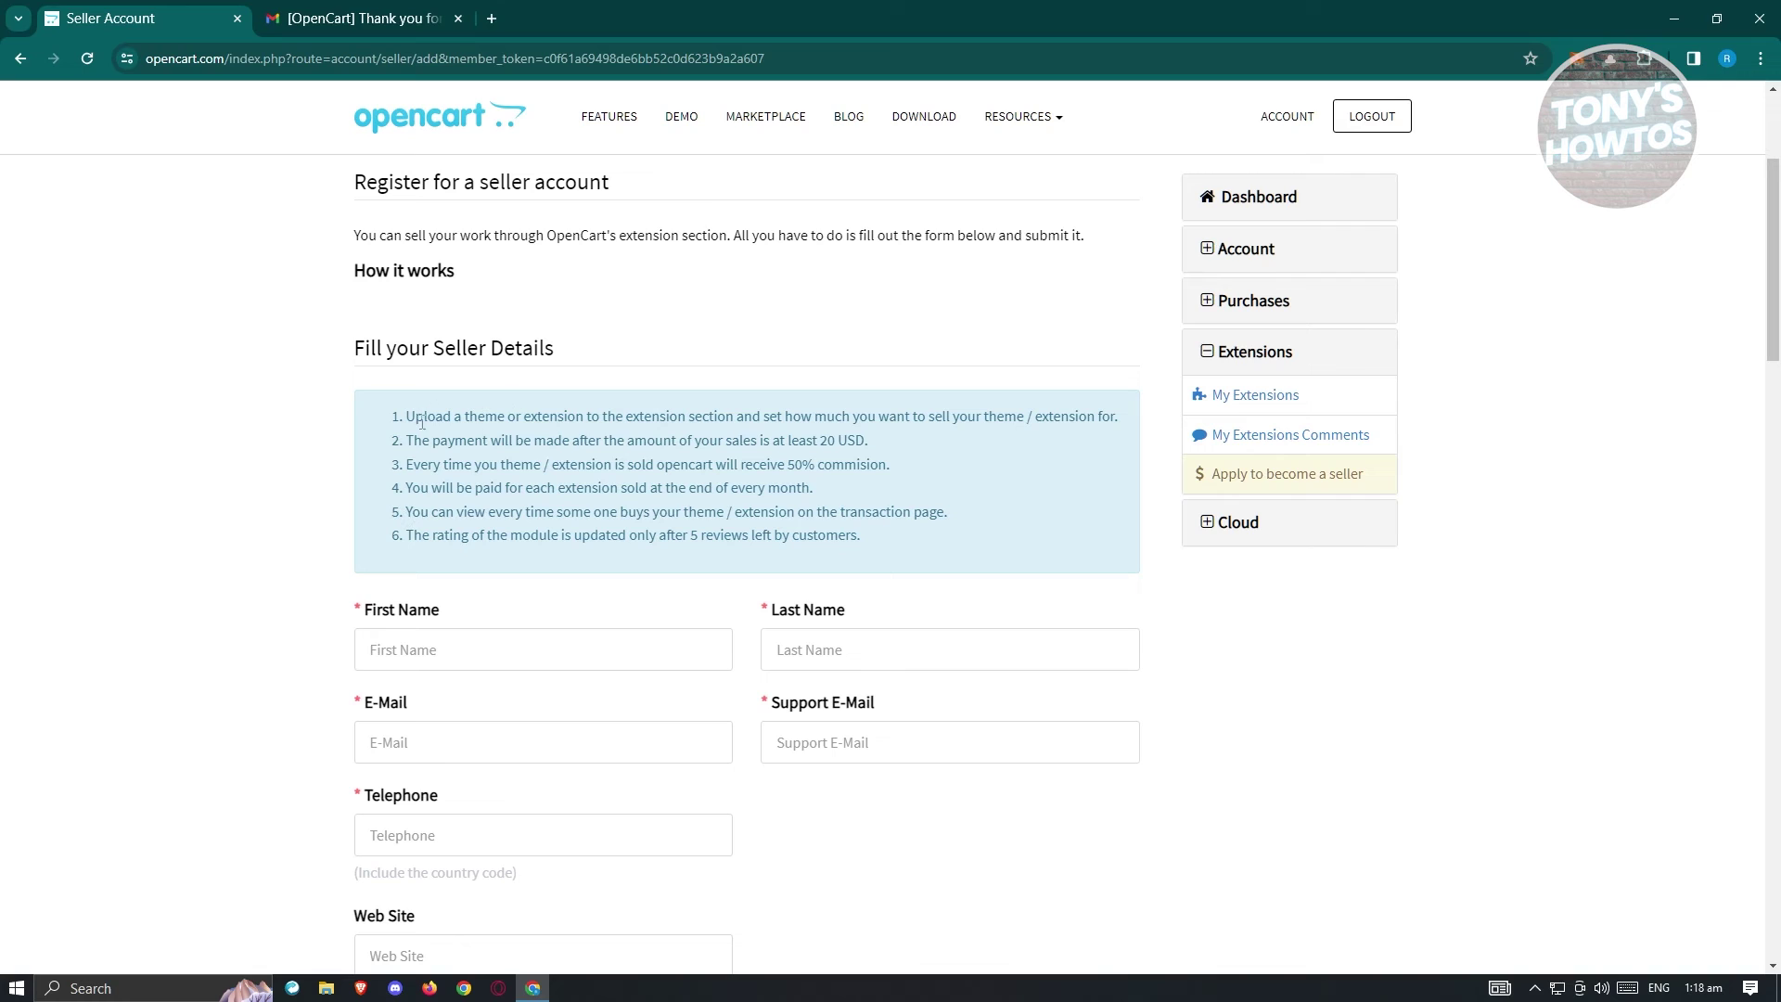
{"action": "left_click_drag", "start_coordinate": [389, 421], "coordinate": [916, 549]}
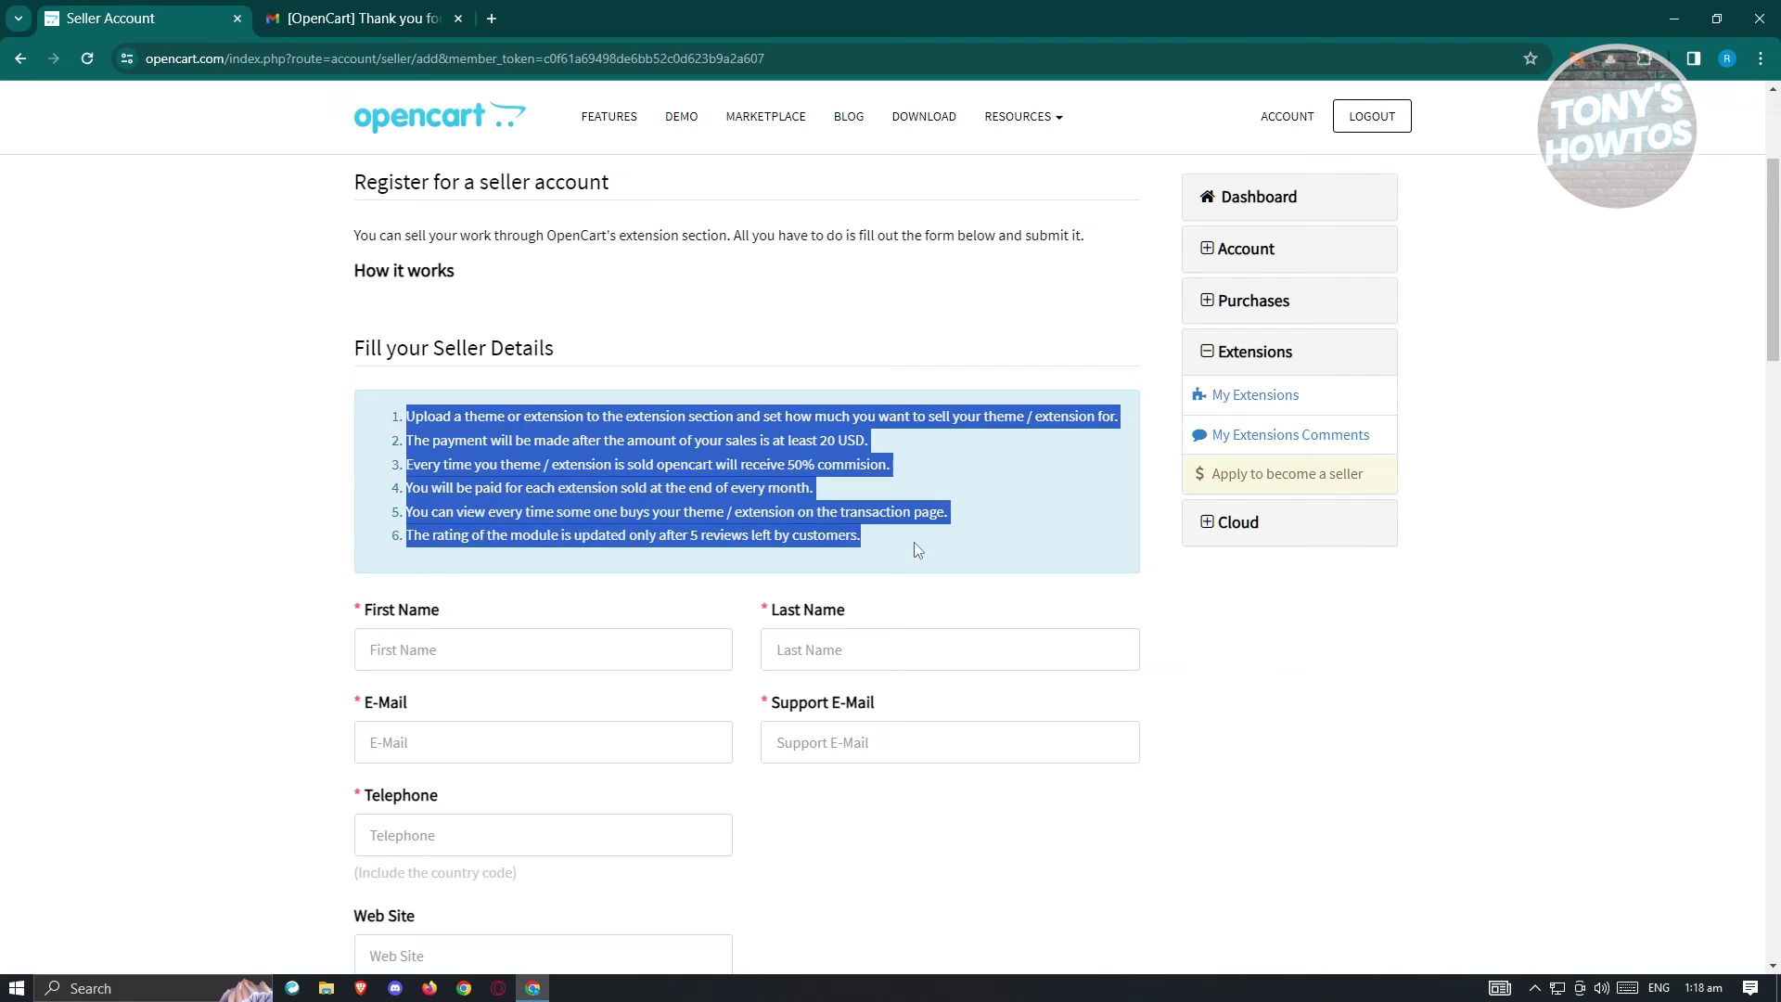
{"action": "left_click", "coordinate": [1477, 745]}
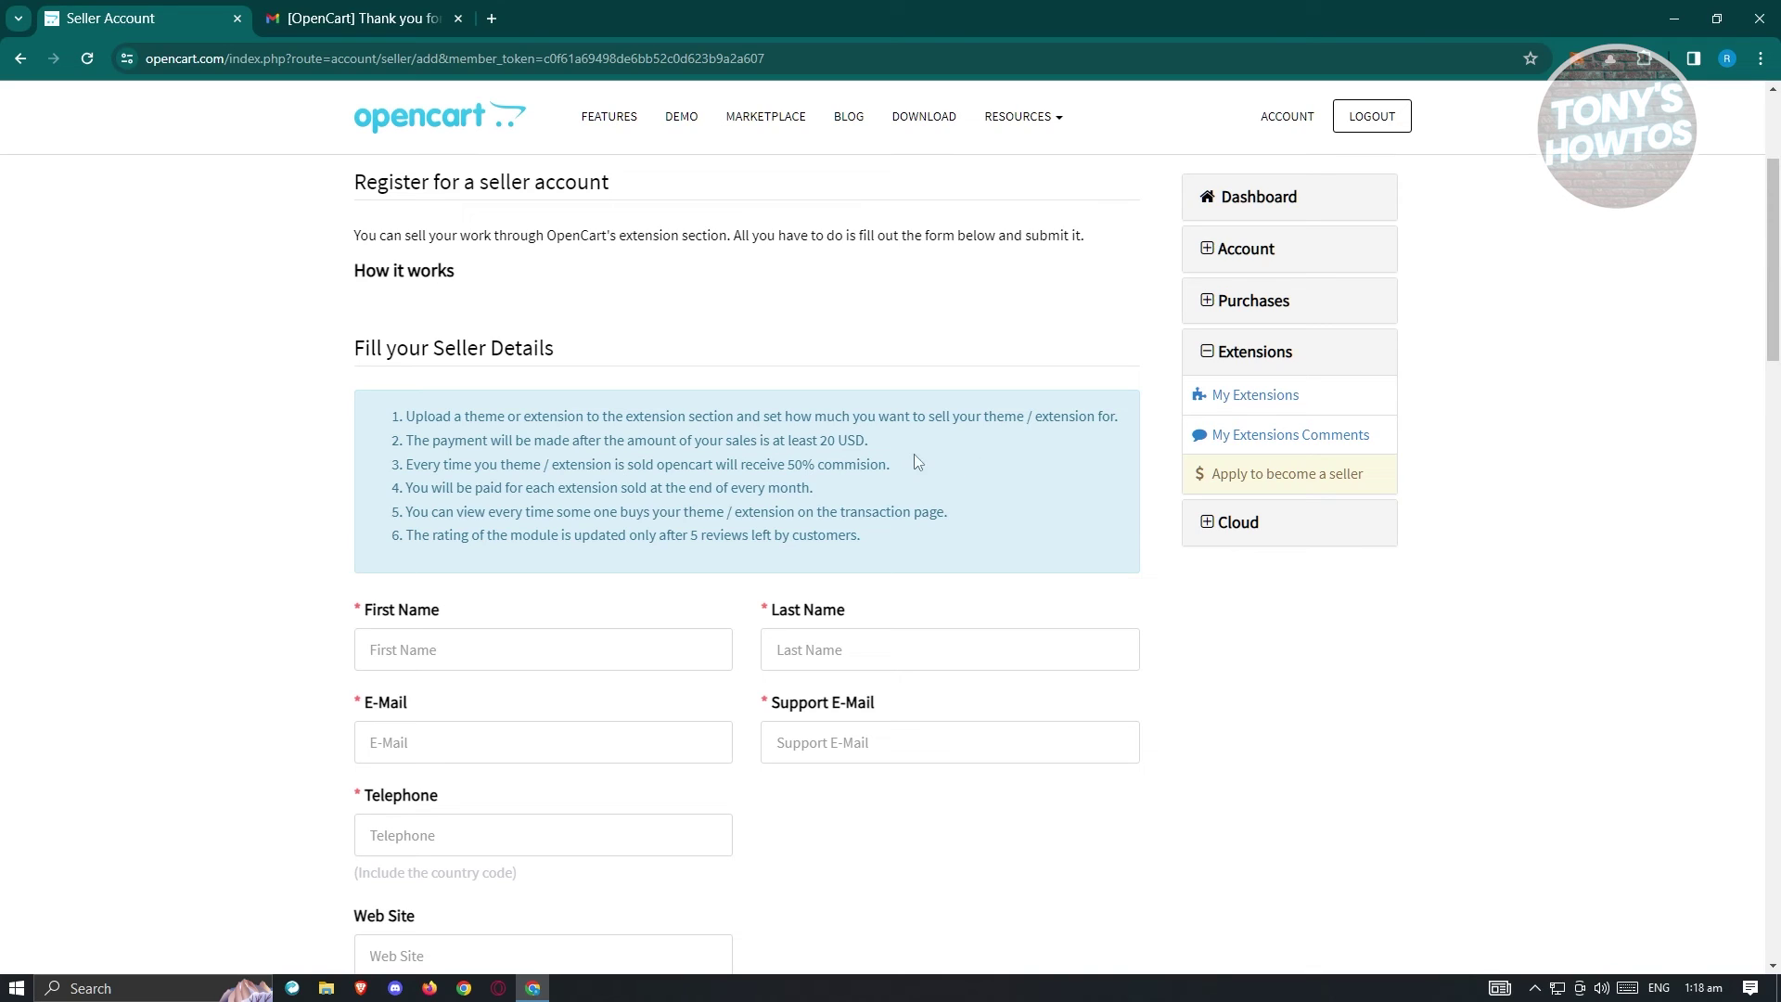
{"action": "left_click_drag", "start_coordinate": [820, 444], "coordinate": [838, 444]}
{"action": "scroll", "coordinate": [163, 714], "scroll_direction": "down", "scroll_amount": 5}
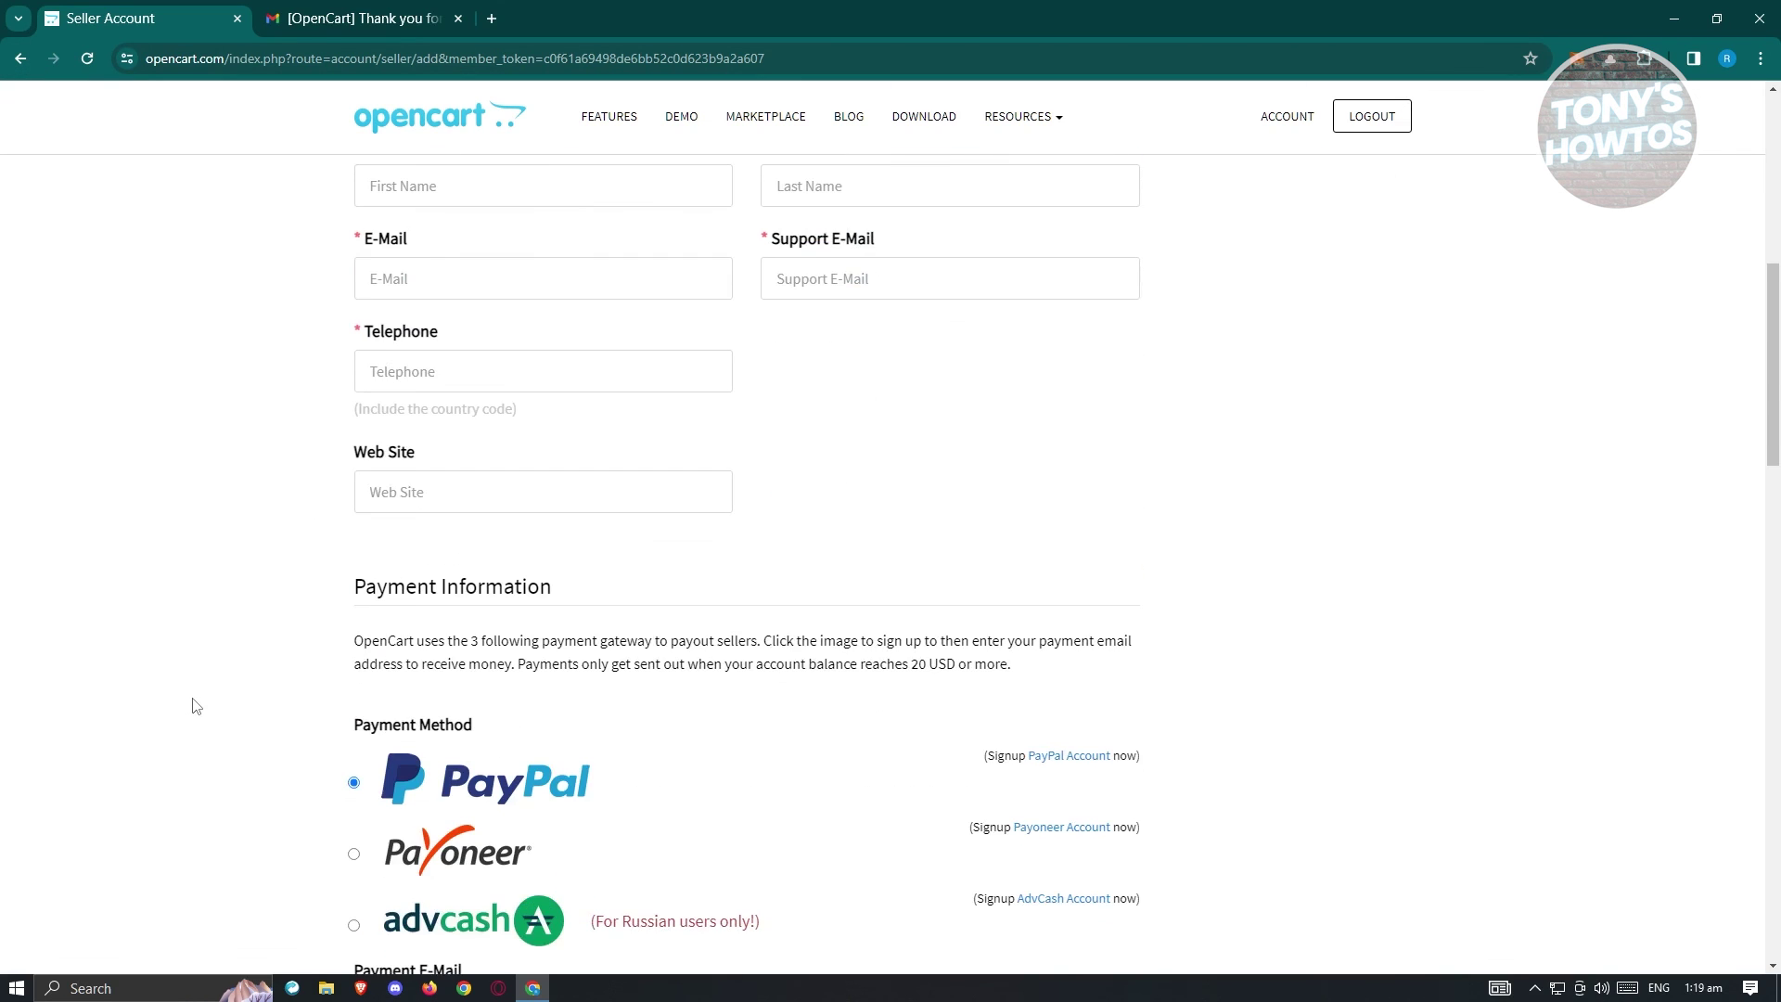
Scroll the seller form down to Terms & Conditions and go back without submitting
{"action": "scroll", "coordinate": [196, 706], "scroll_direction": "up", "scroll_amount": 4}
{"action": "scroll", "coordinate": [196, 707], "scroll_direction": "down", "scroll_amount": 10}
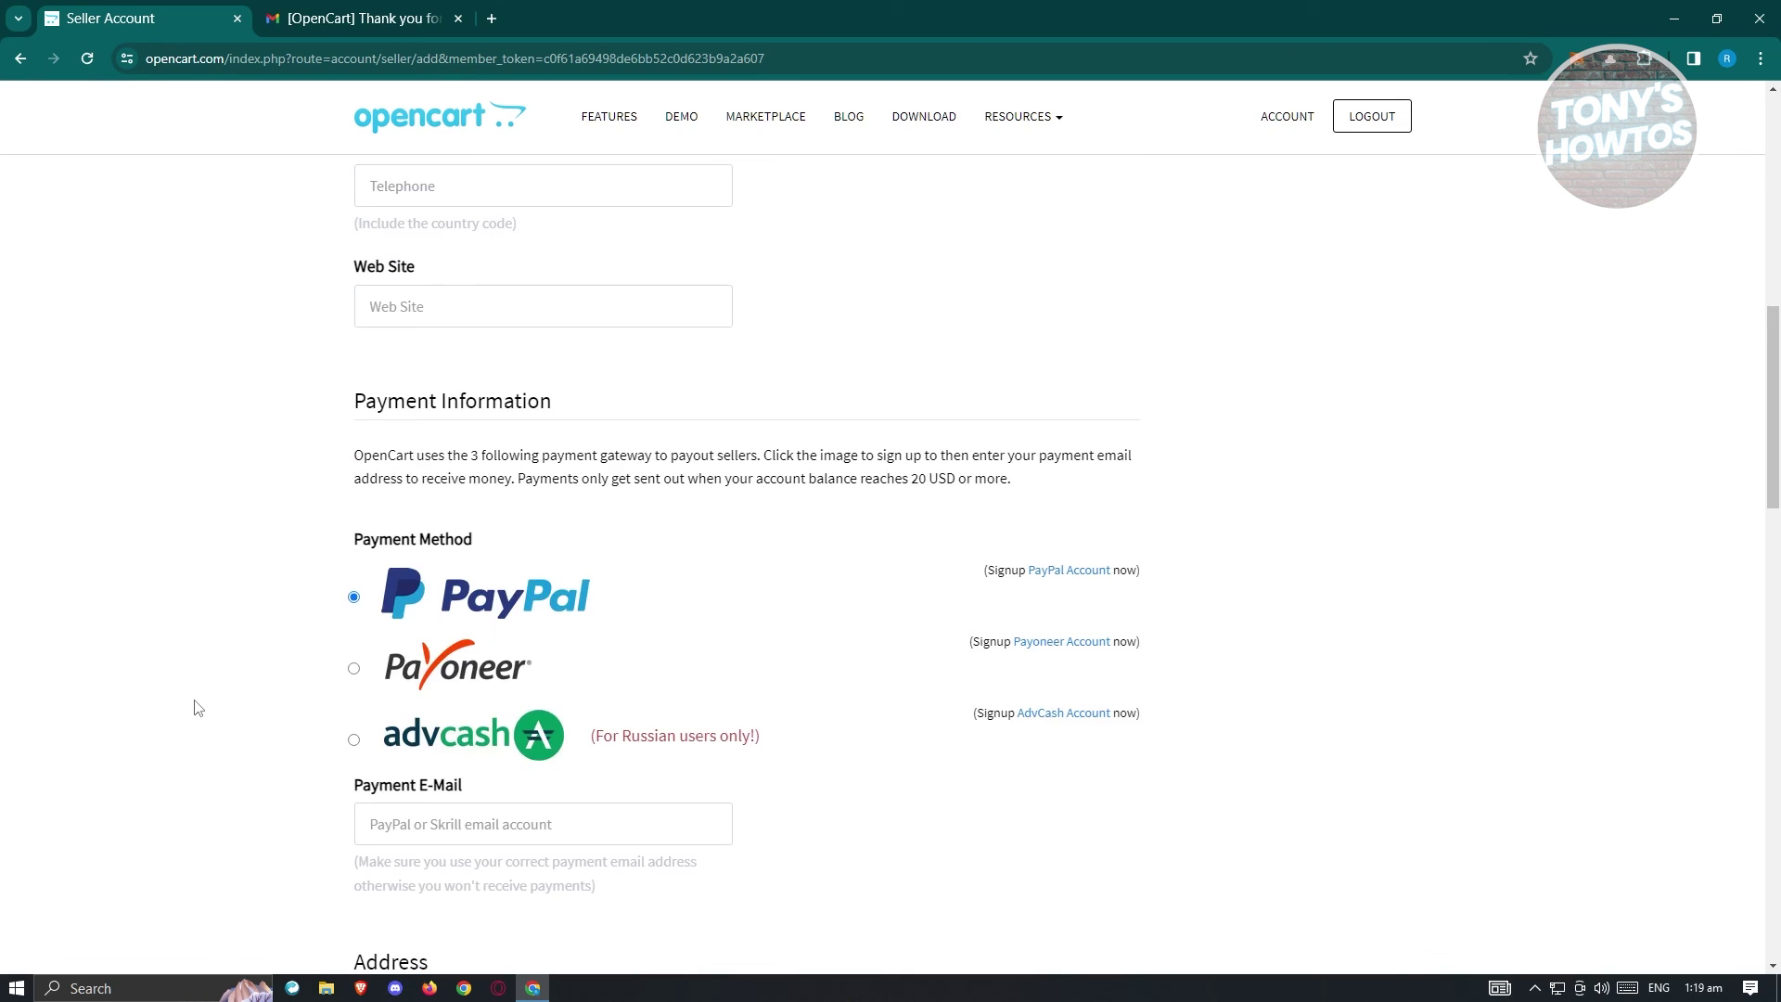
{"action": "scroll", "coordinate": [198, 708], "scroll_direction": "up", "scroll_amount": 3}
{"action": "scroll", "coordinate": [197, 708], "scroll_direction": "up", "scroll_amount": 2}
{"action": "scroll", "coordinate": [598, 695], "scroll_direction": "down", "scroll_amount": 2}
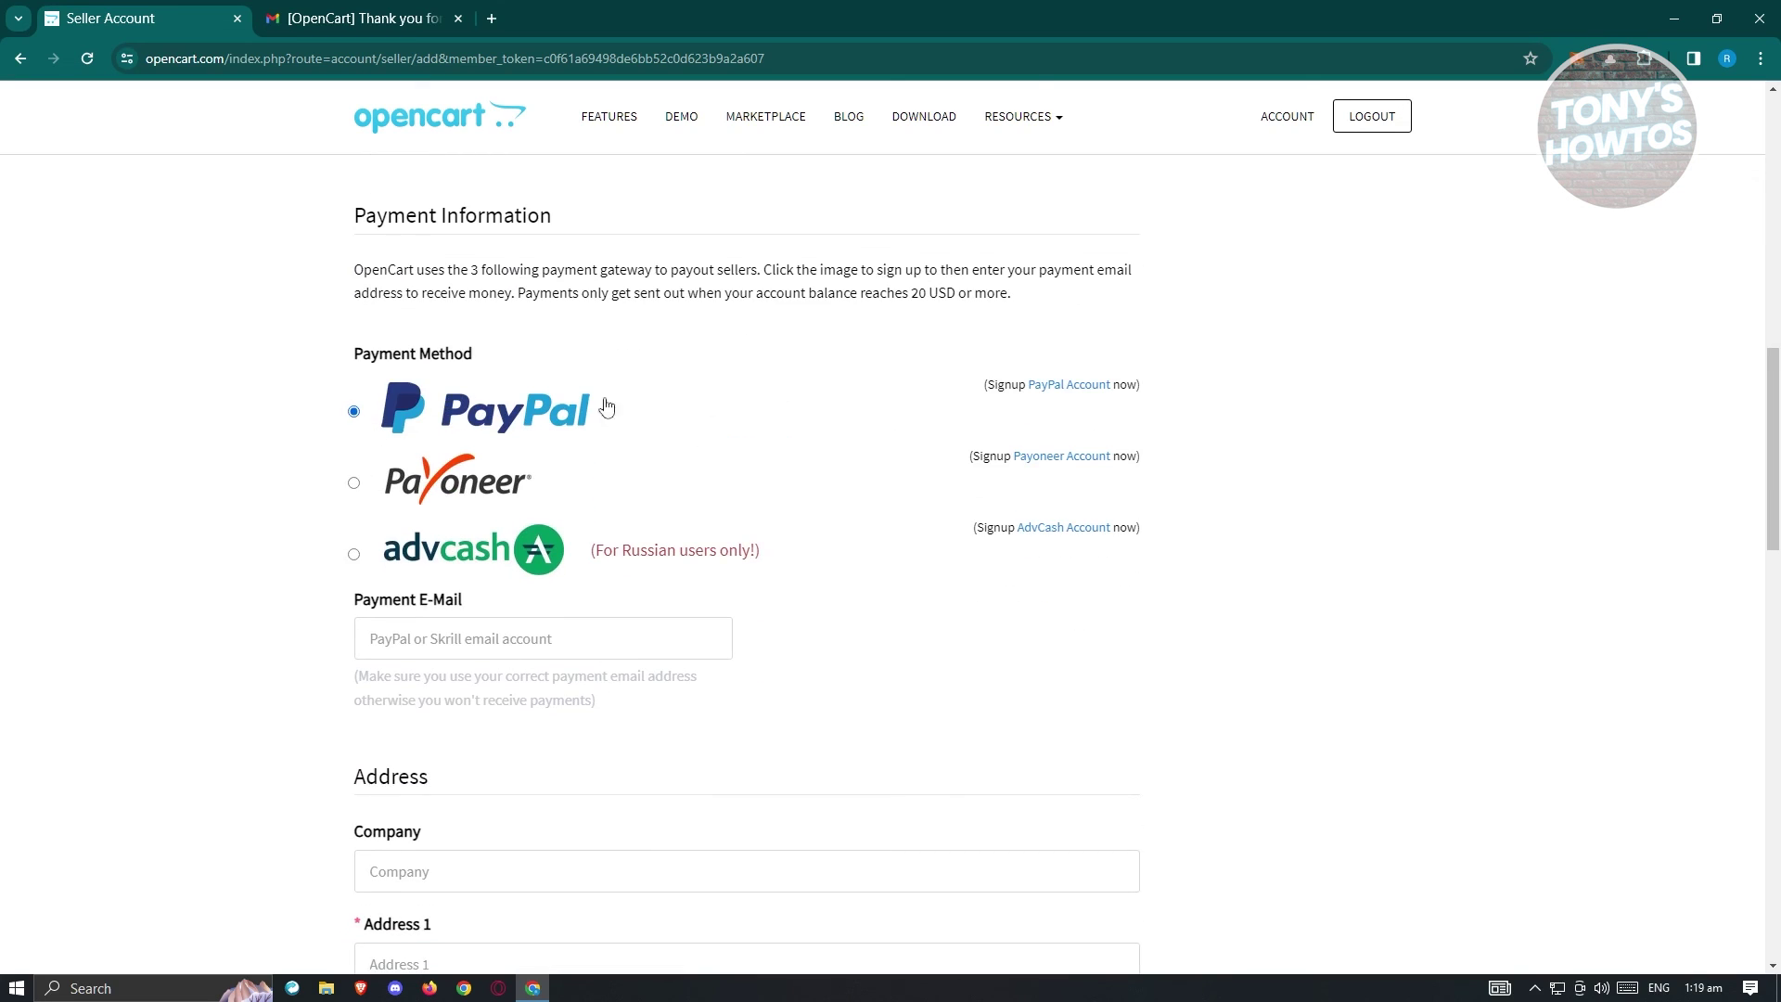
{"action": "scroll", "coordinate": [200, 599], "scroll_direction": "down", "scroll_amount": 10}
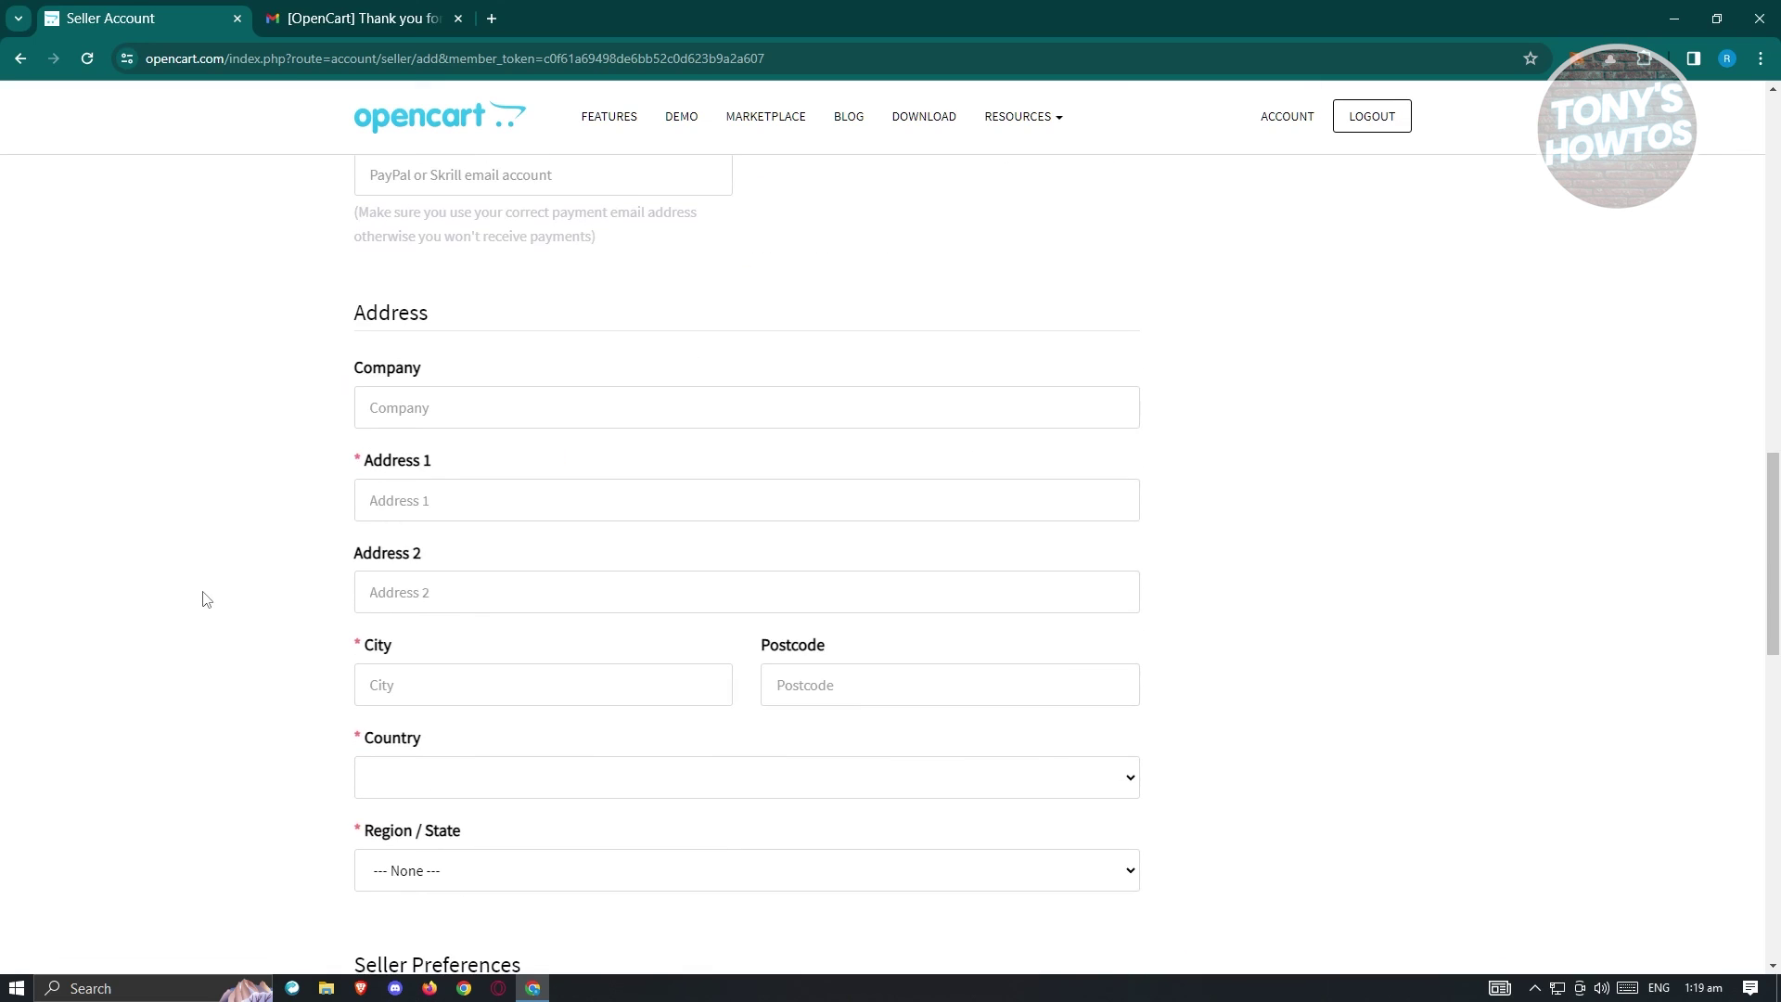
{"action": "scroll", "coordinate": [199, 588], "scroll_direction": "down", "scroll_amount": 8}
{"action": "scroll", "coordinate": [816, 676], "scroll_direction": "up", "scroll_amount": 3}
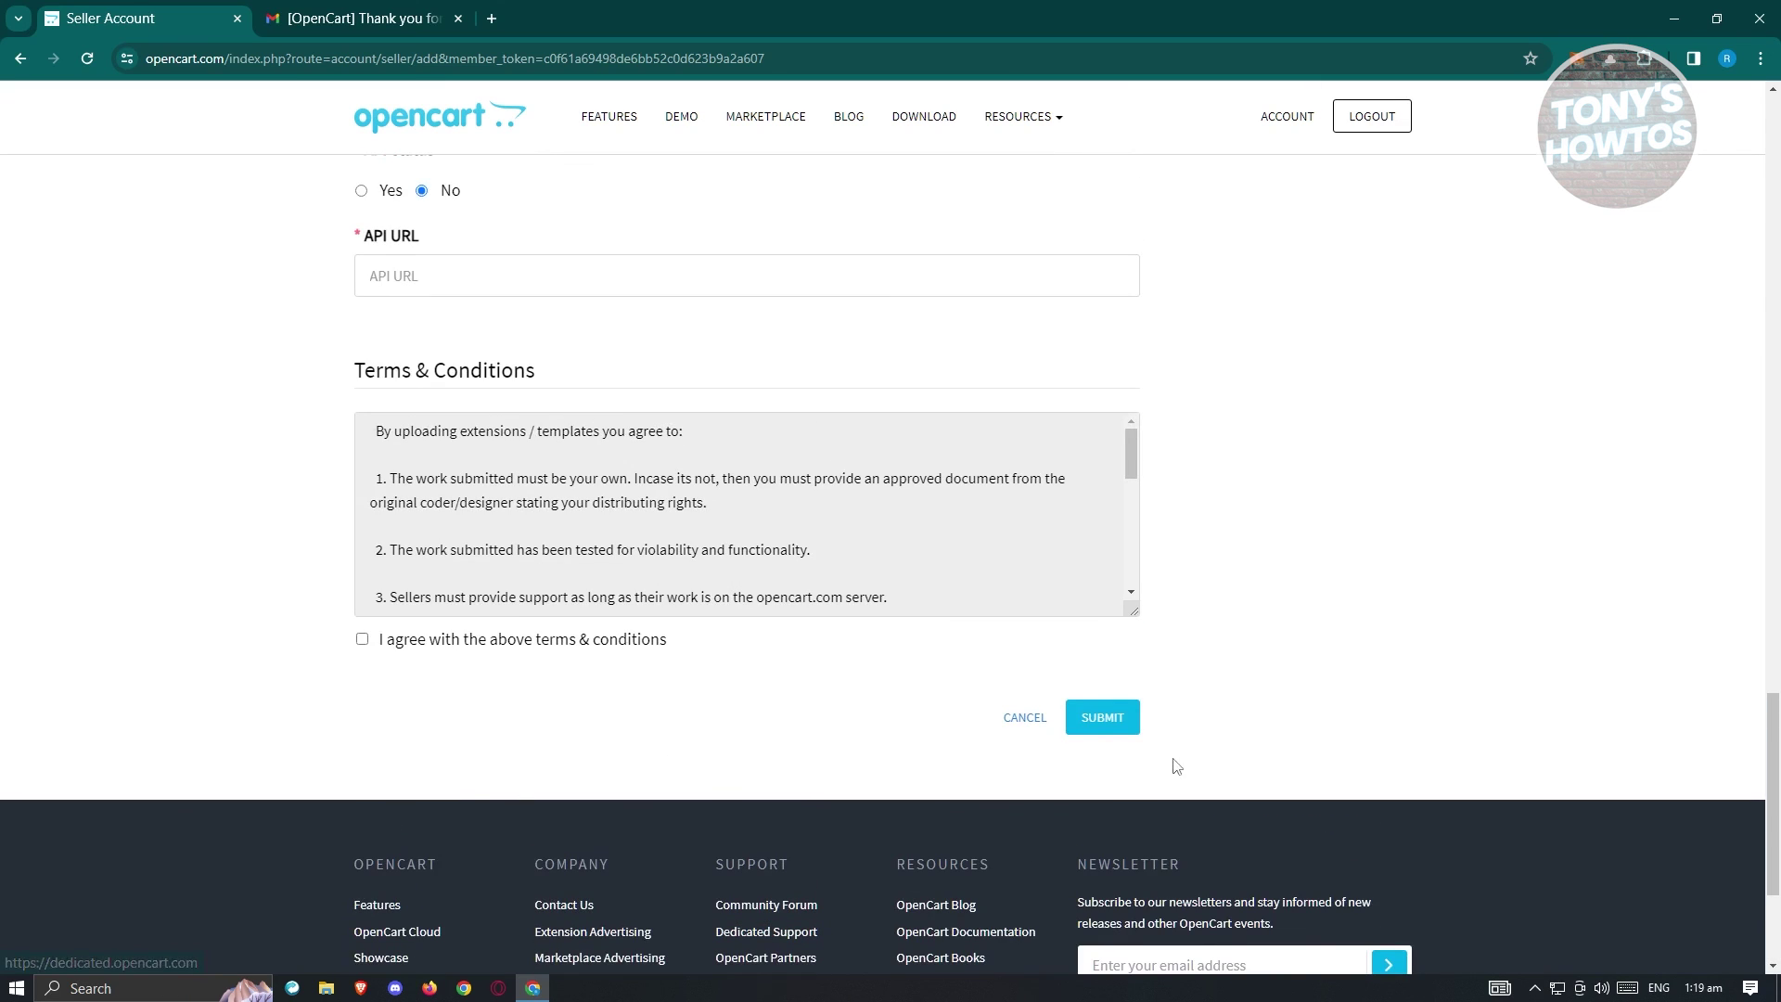
{"action": "left_click", "coordinate": [13, 58]}
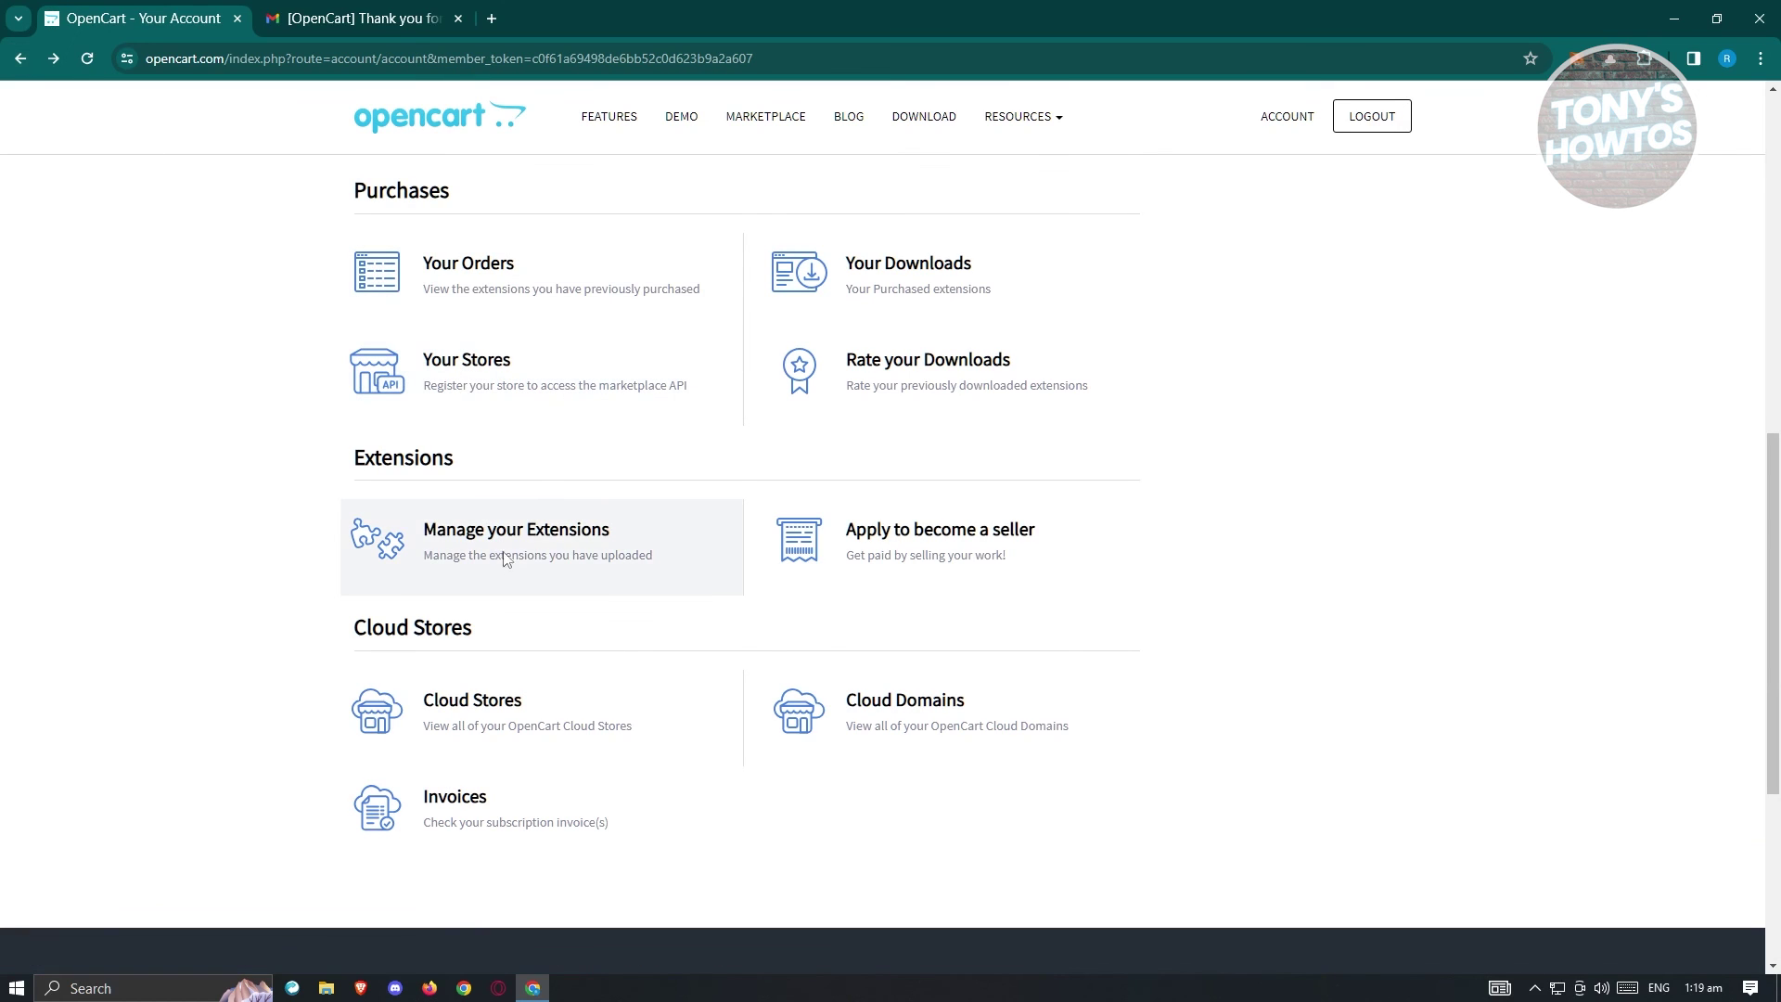
{"action": "left_click", "coordinate": [596, 610]}
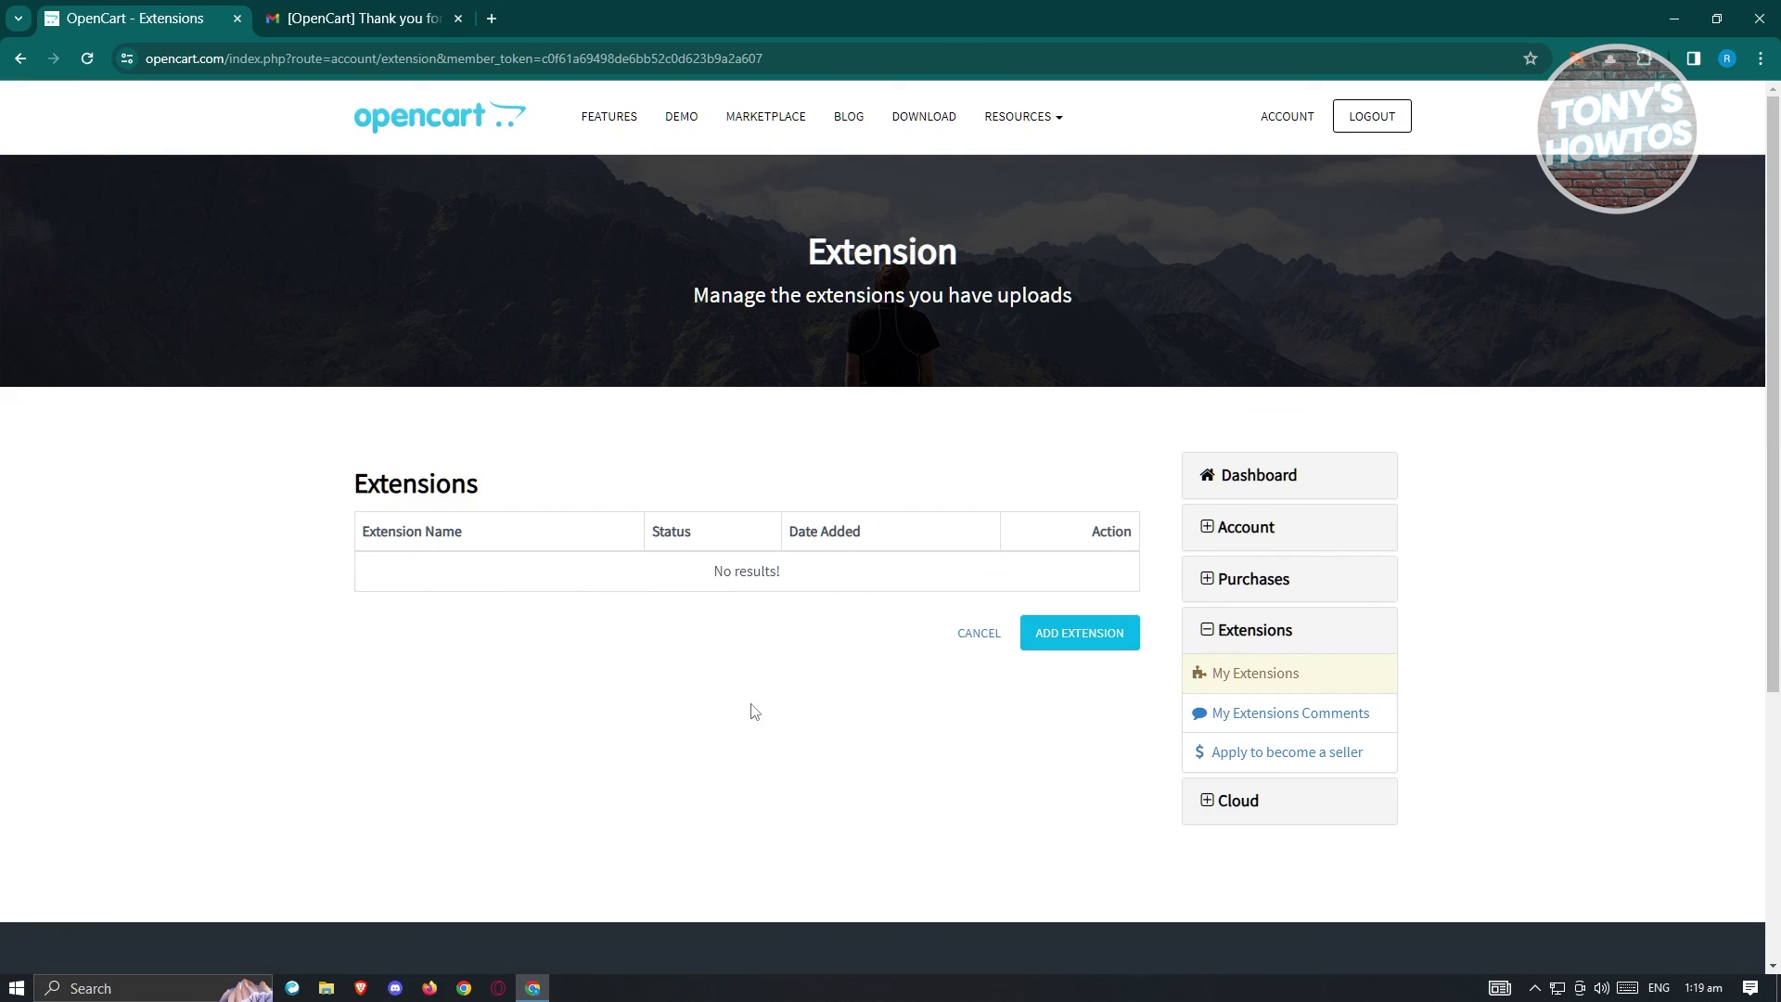
{"action": "left_click", "coordinate": [19, 58]}
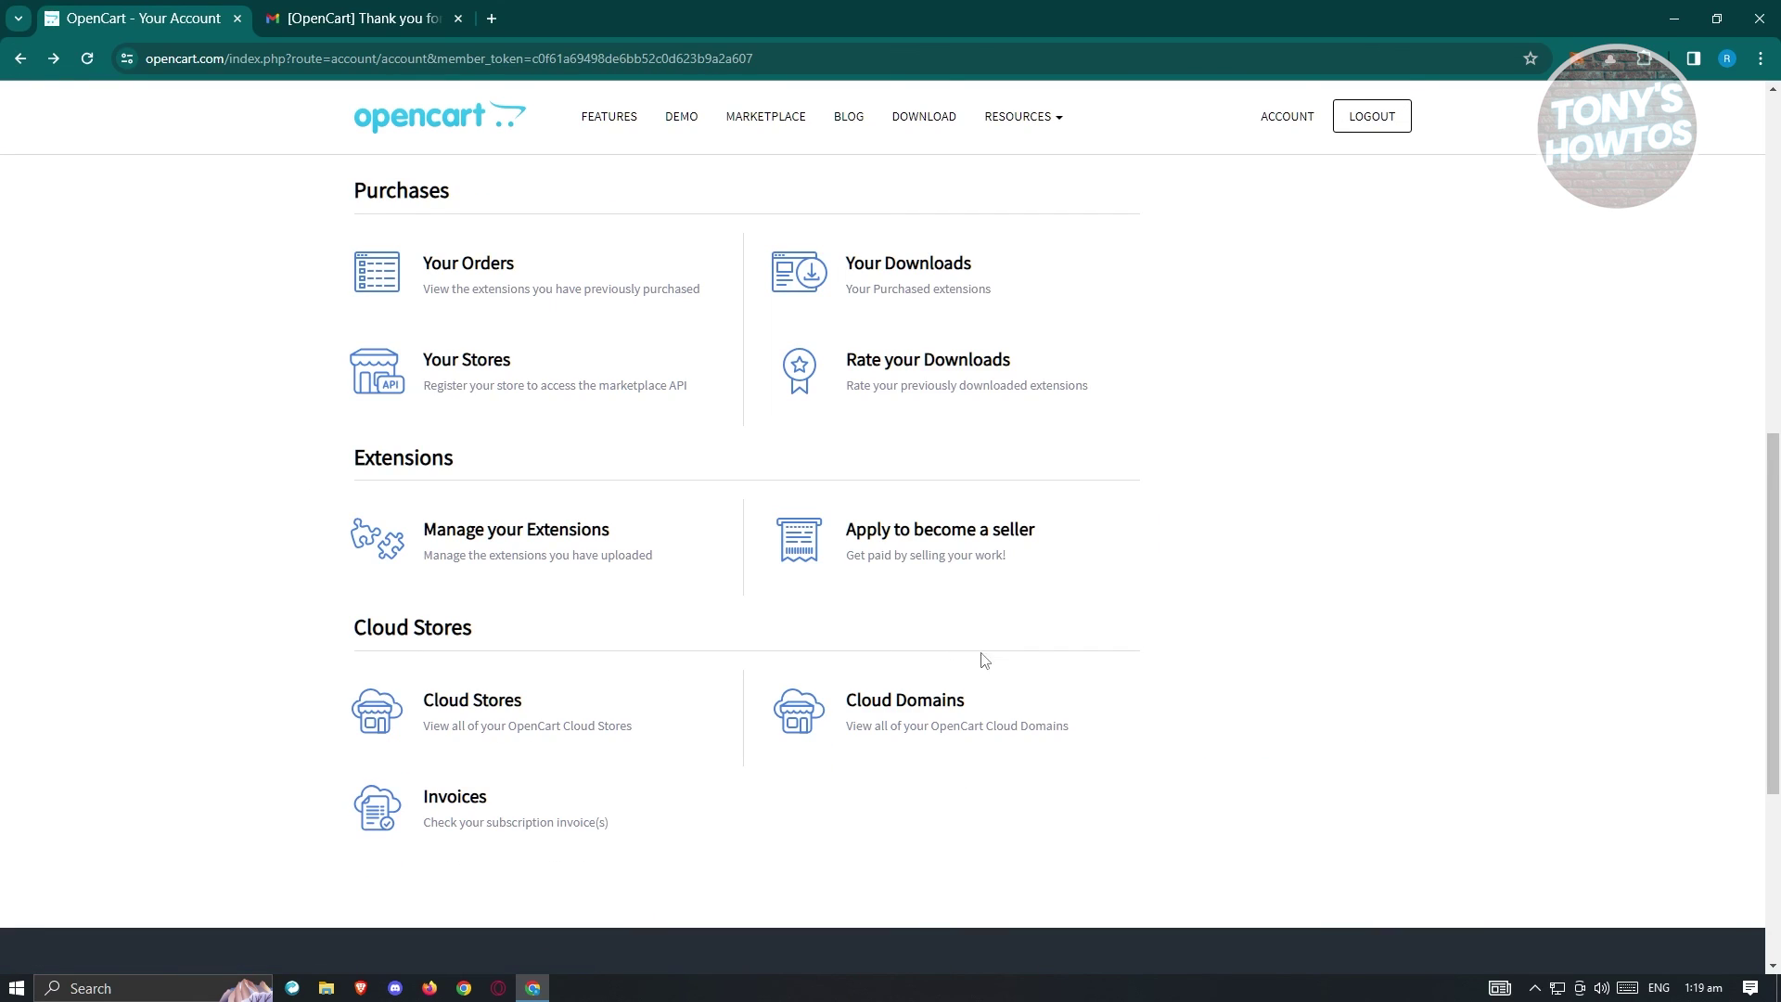